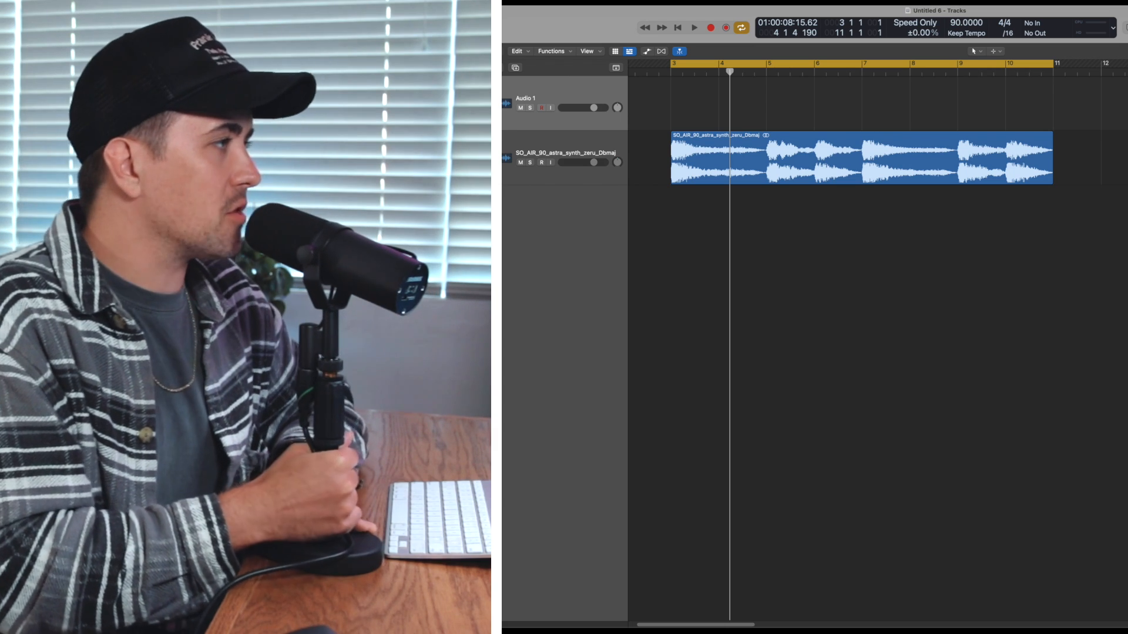
Step: Try to cut the synth loop region at its chord changes, starting around bar 5
key("space")
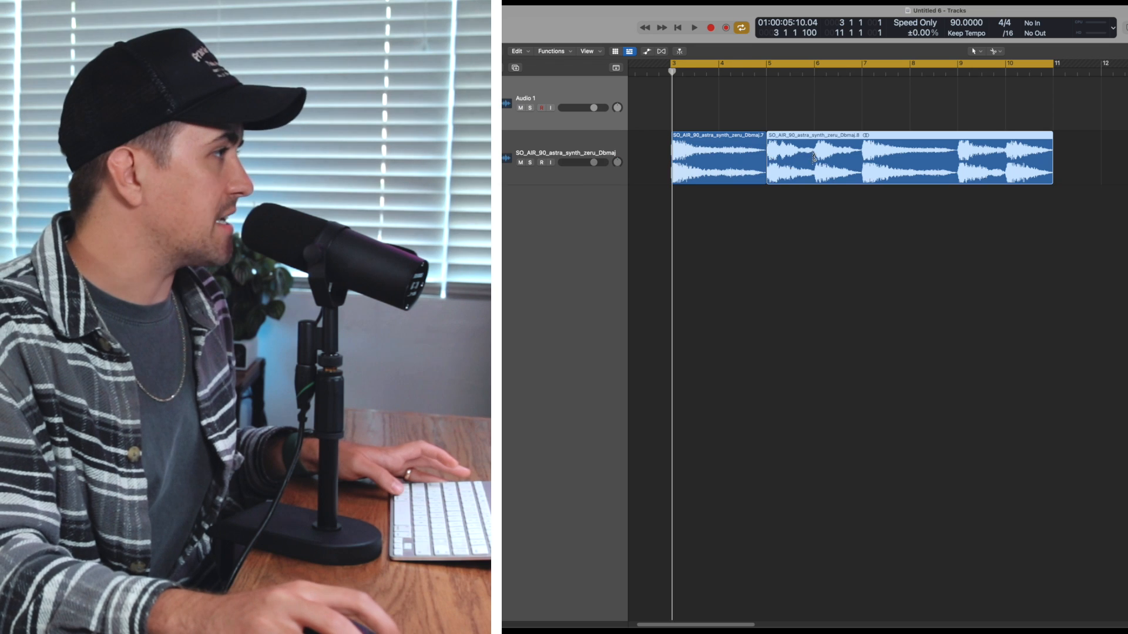
left_click_drag(768, 158, 798, 169)
left_click(860, 160, "super")
left_click_drag(706, 179, 758, 177)
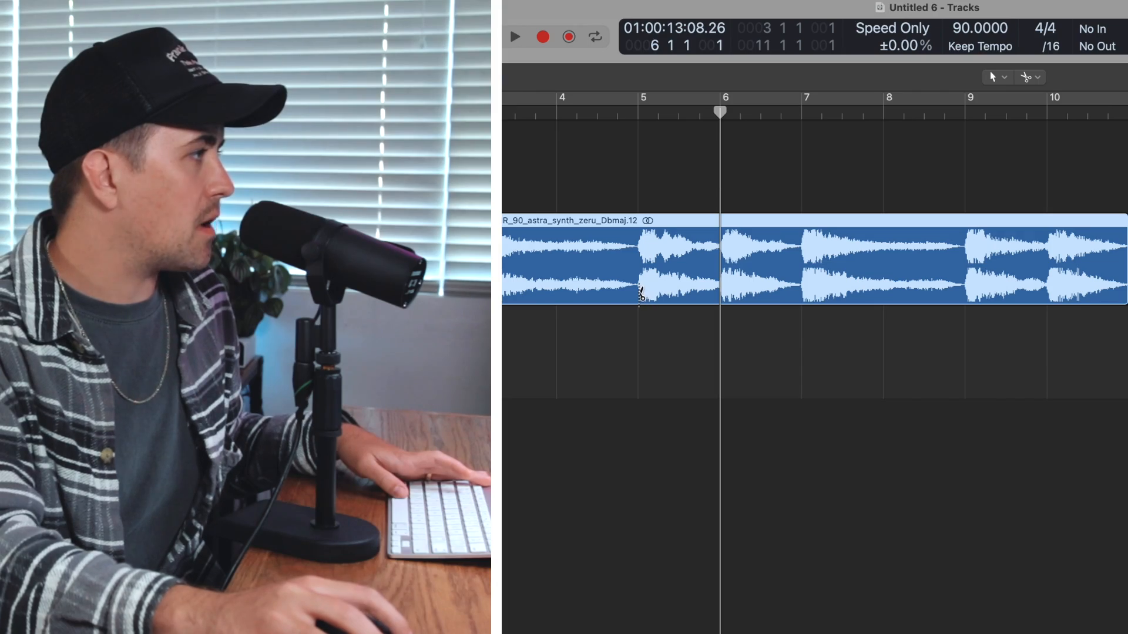
Step: Split the synth loop region at bars 5 and 6
left_click(640, 276)
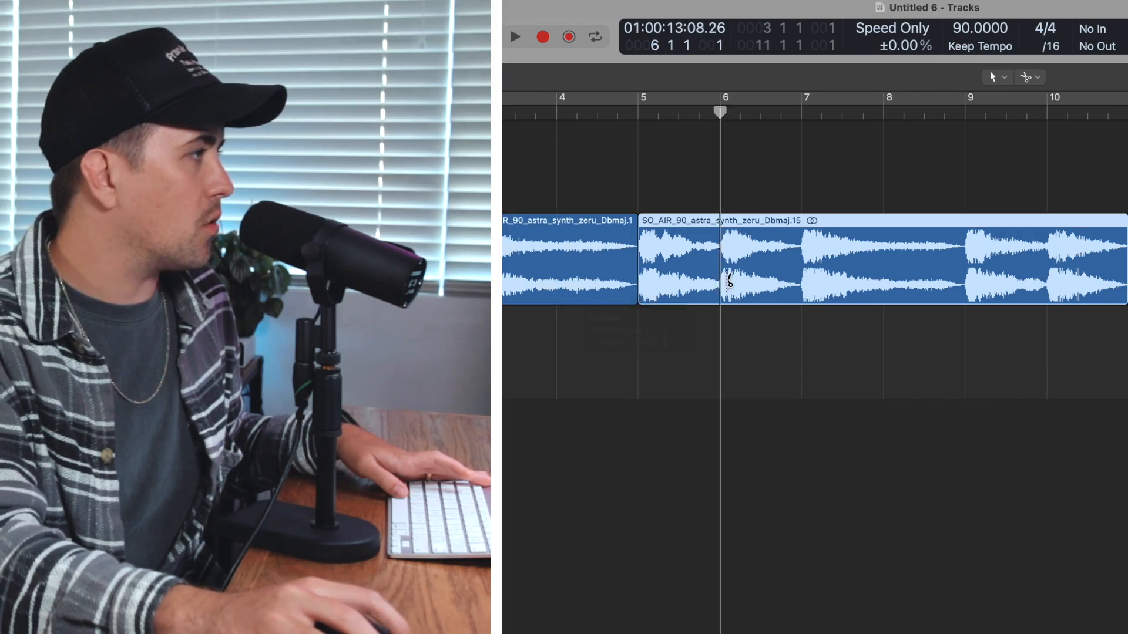
left_click(727, 281, "super")
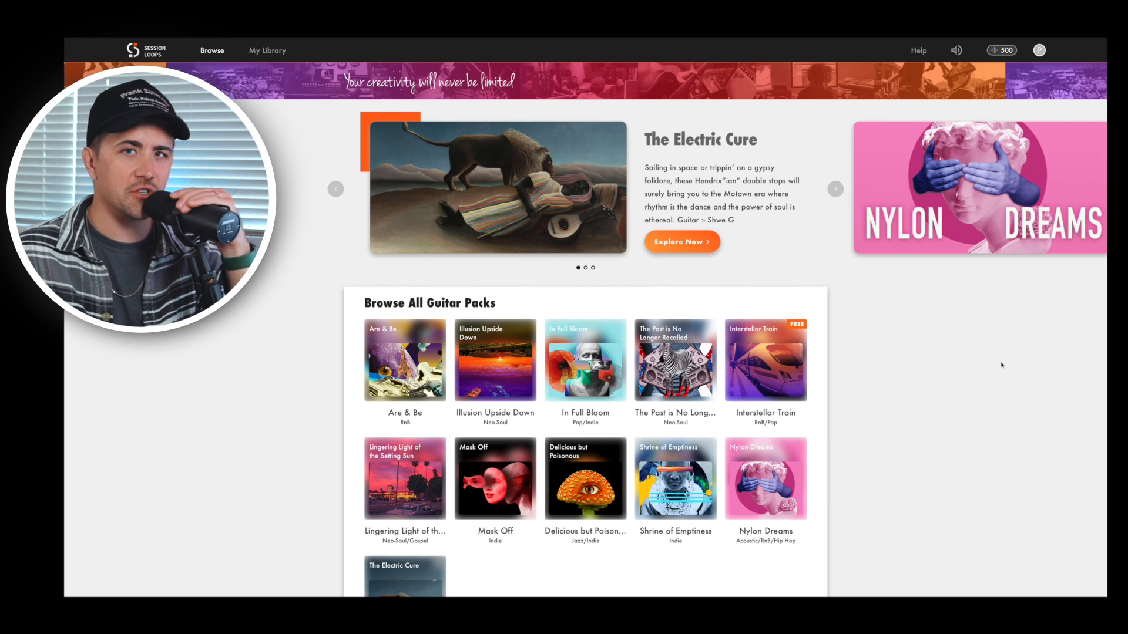
Step: Switch to Session Loops, browse the guitar packs and preview the Mask Off pack
scroll(1001, 365, "down", 5)
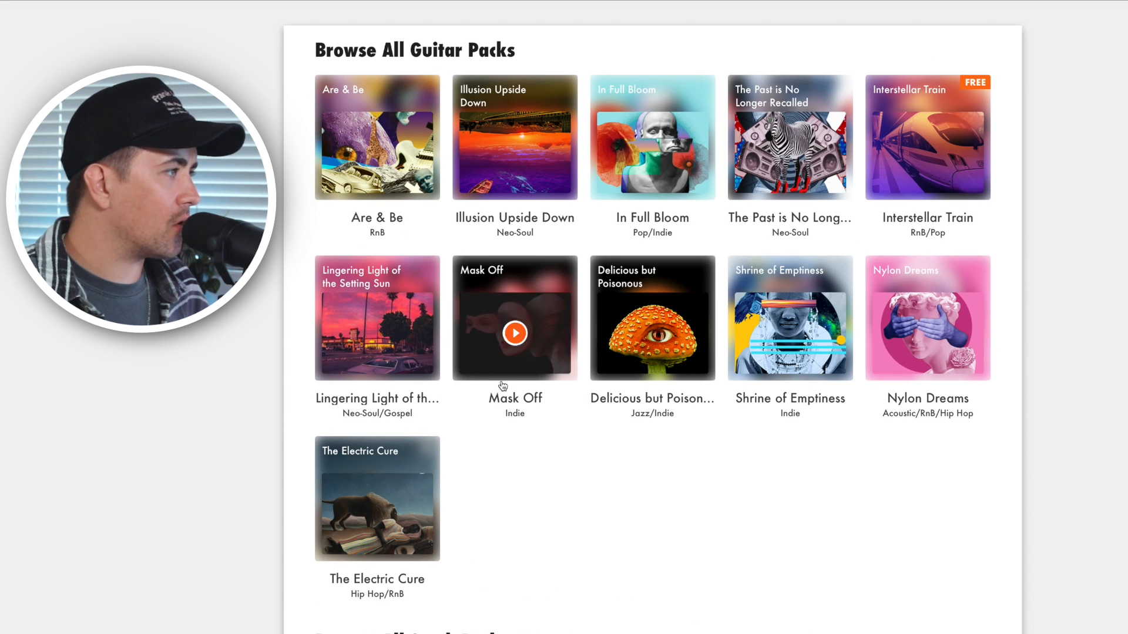
scroll(477, 564, "down", 5)
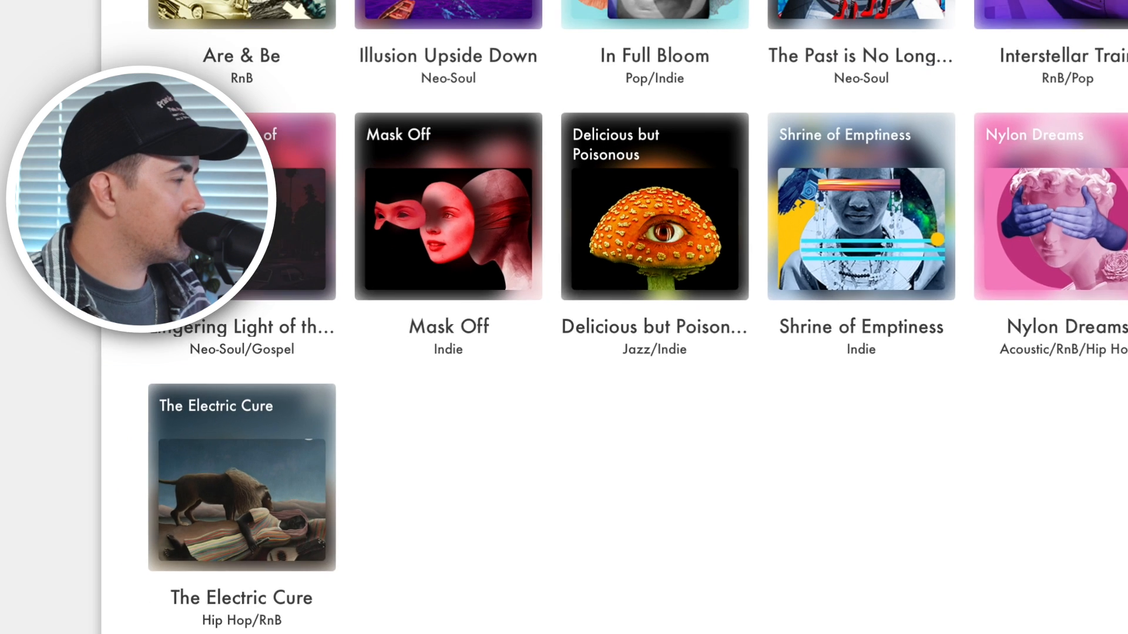
left_click(474, 254)
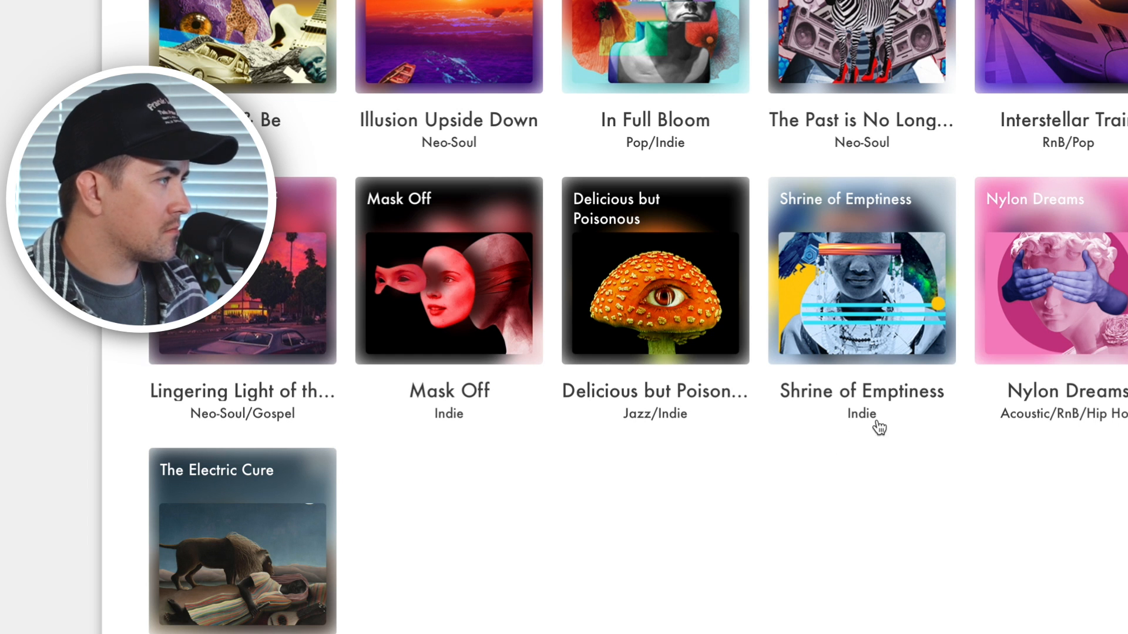
mouse_move(860, 306)
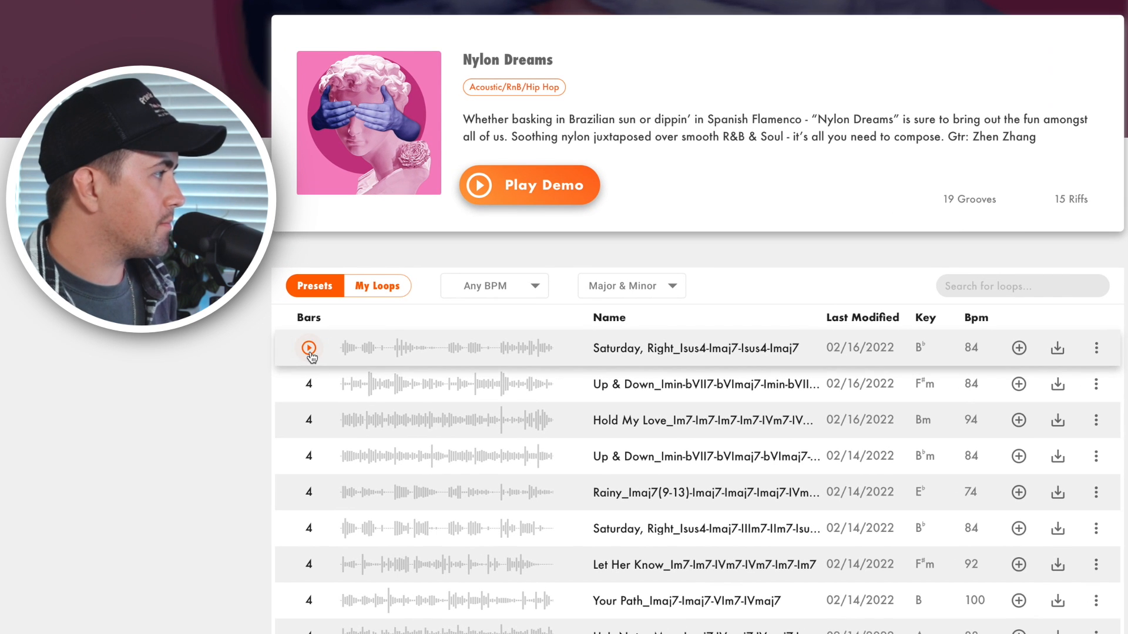
Step: Preview the first Saturday, Right loop, the F♯m Up & Down loop, Hold My Love and Rainy in the Nylon Dreams pack
left_click(316, 263)
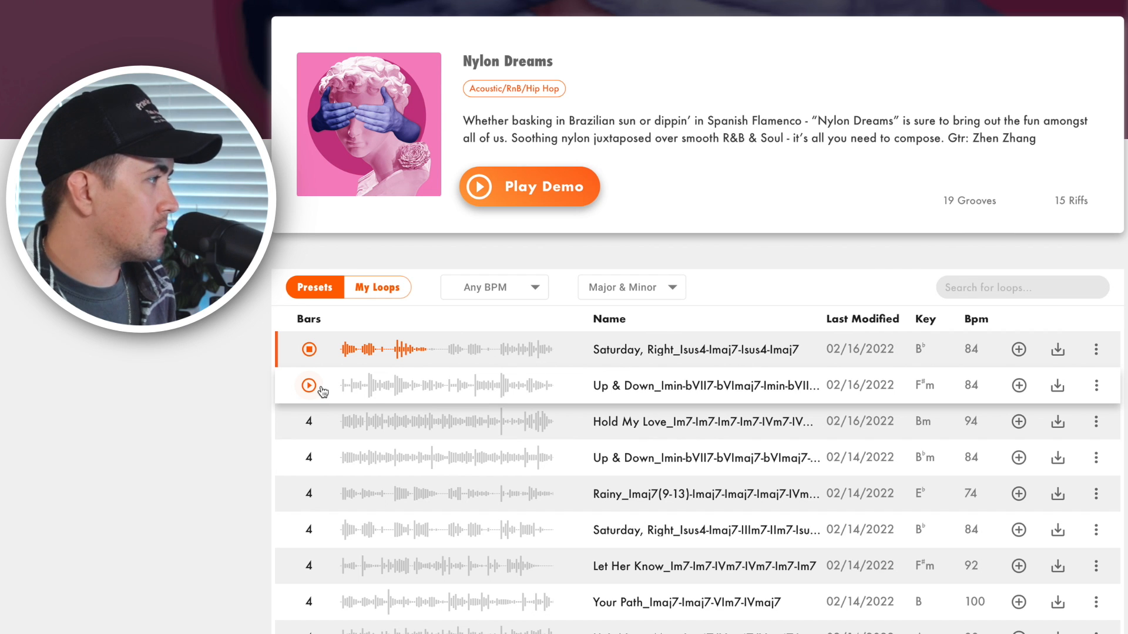
left_click(309, 386)
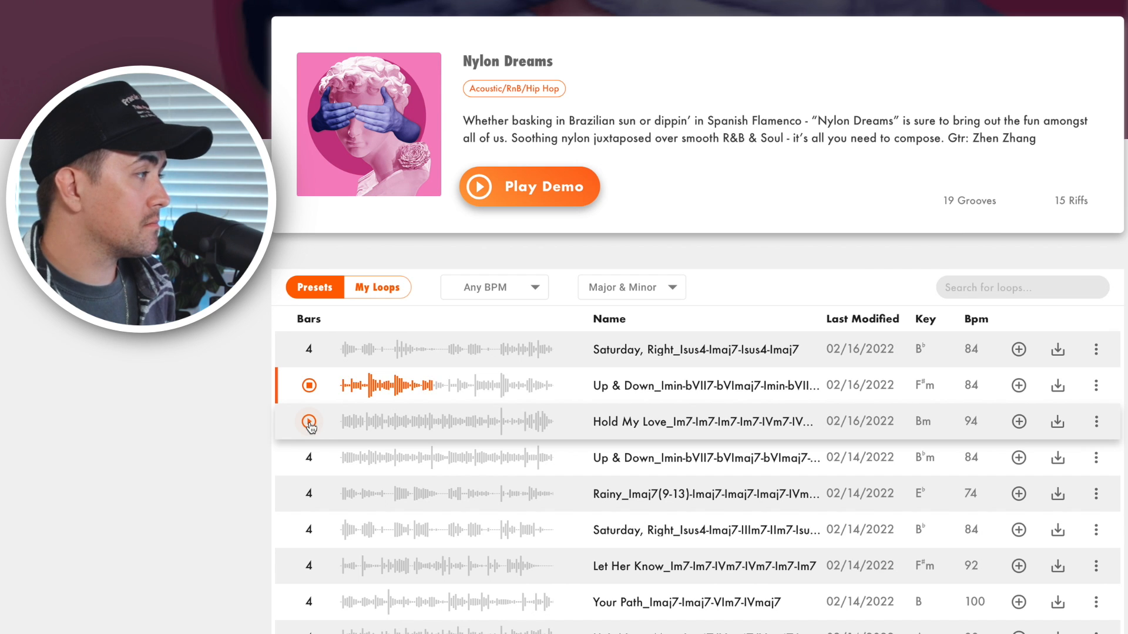
left_click(309, 422)
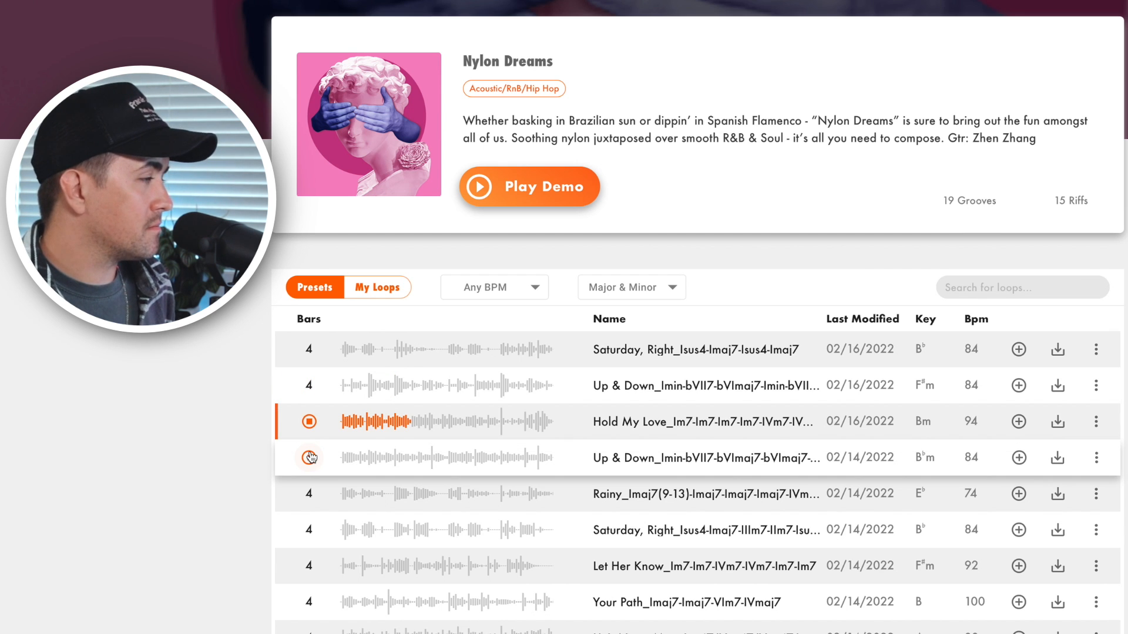
left_click(310, 495)
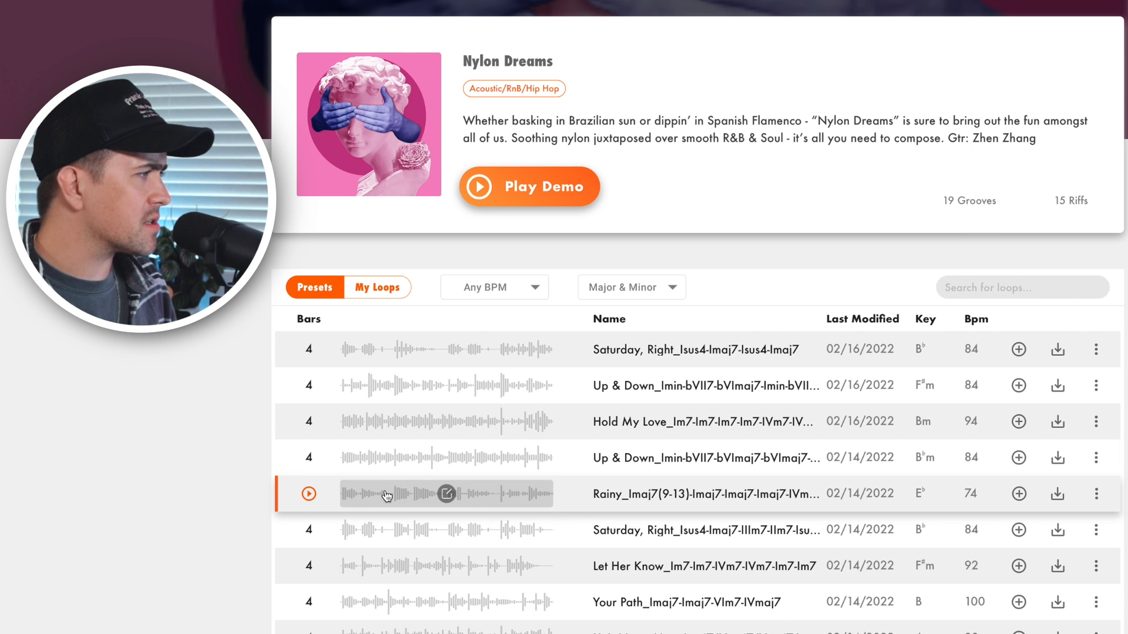
Step: Open the Rainy loop for editing, apply the Chorus (half) effect and play it back
left_click(446, 495)
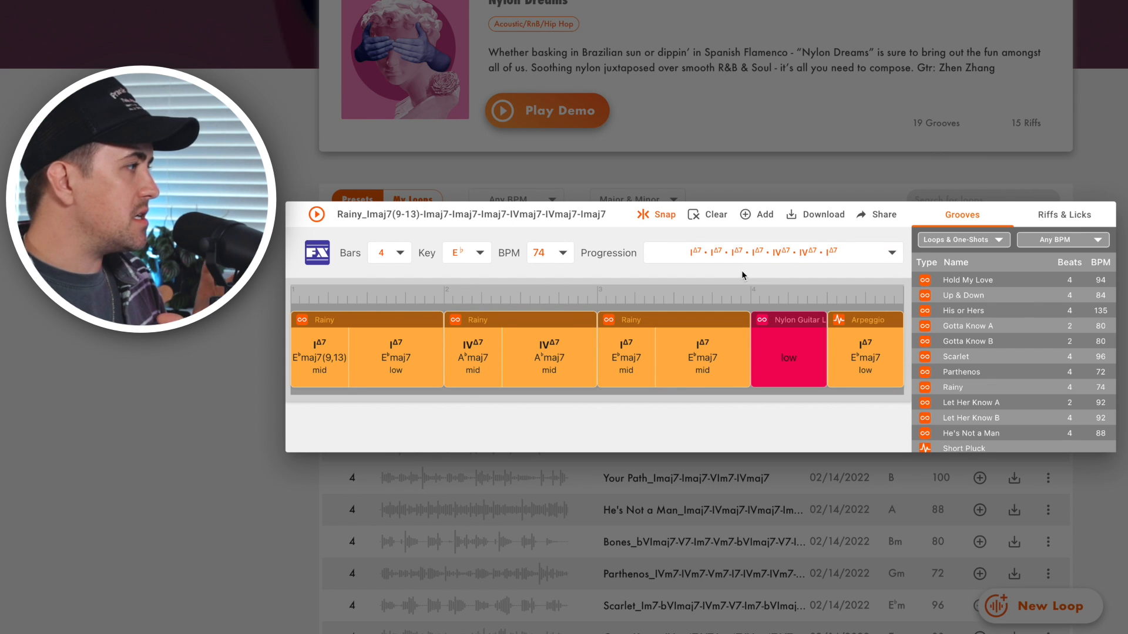
left_click(317, 253)
scroll(462, 395, "down", 12)
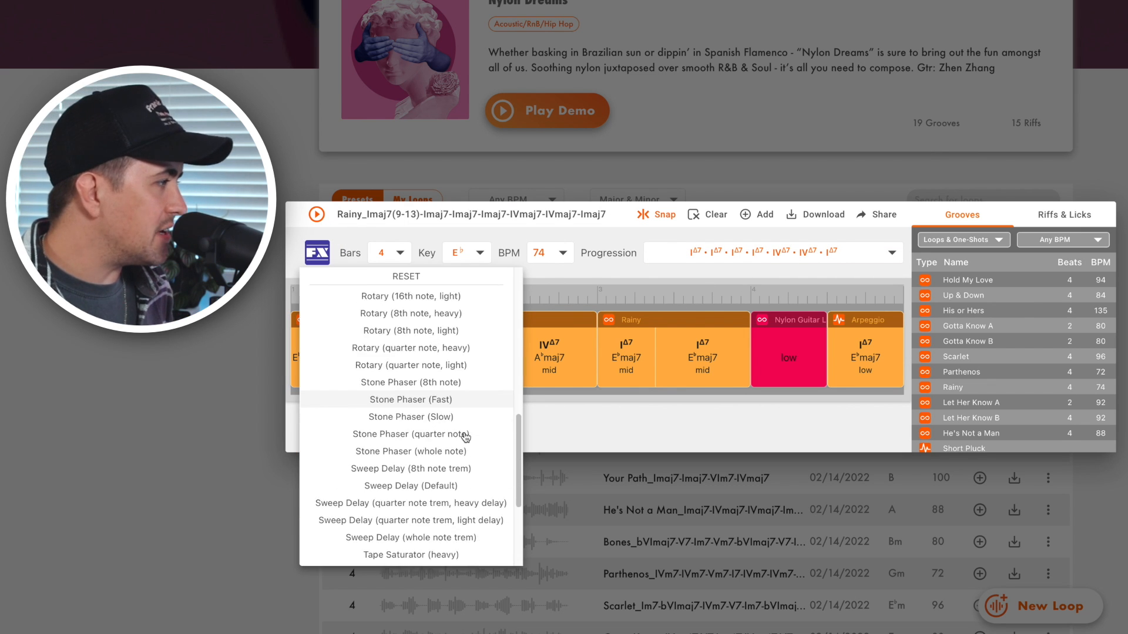
scroll(448, 474, "up", 12)
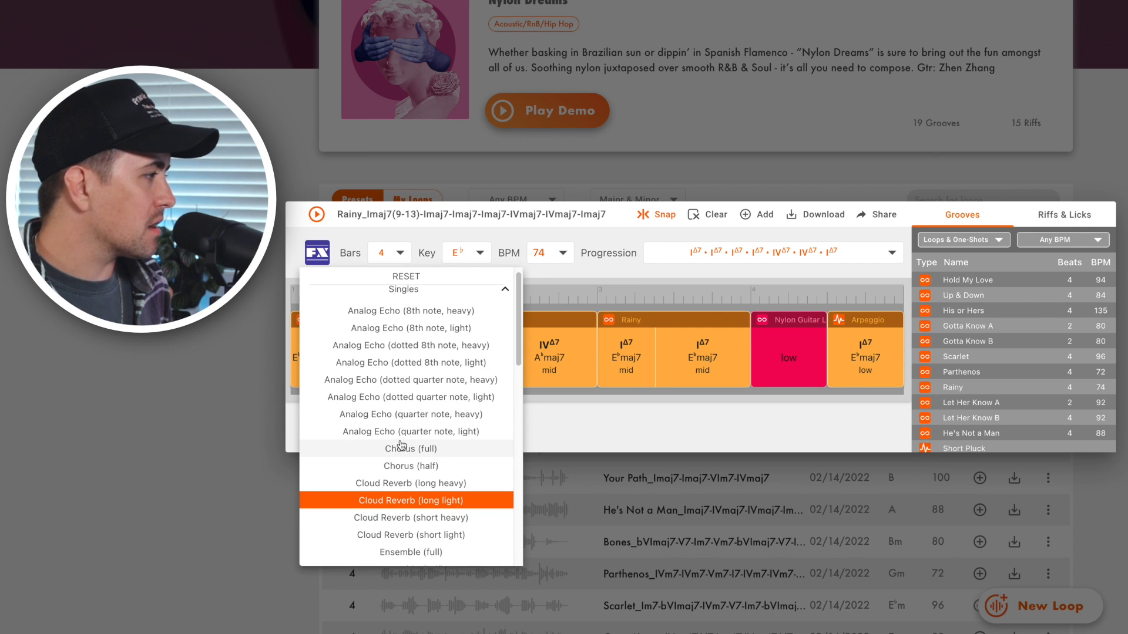
left_click(405, 470)
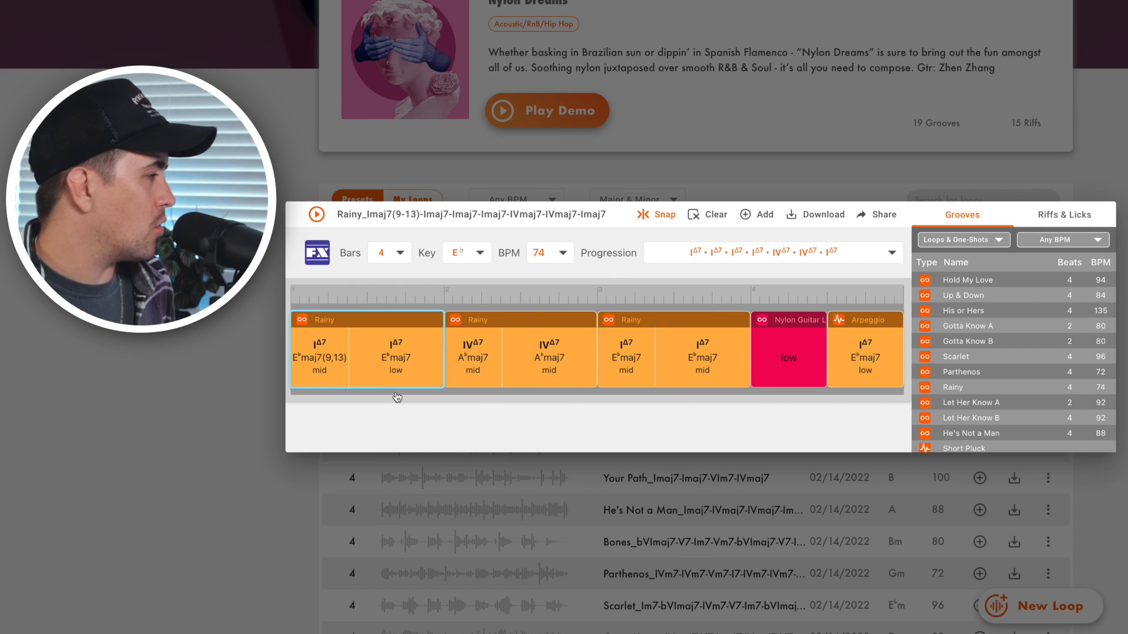
left_click(318, 216)
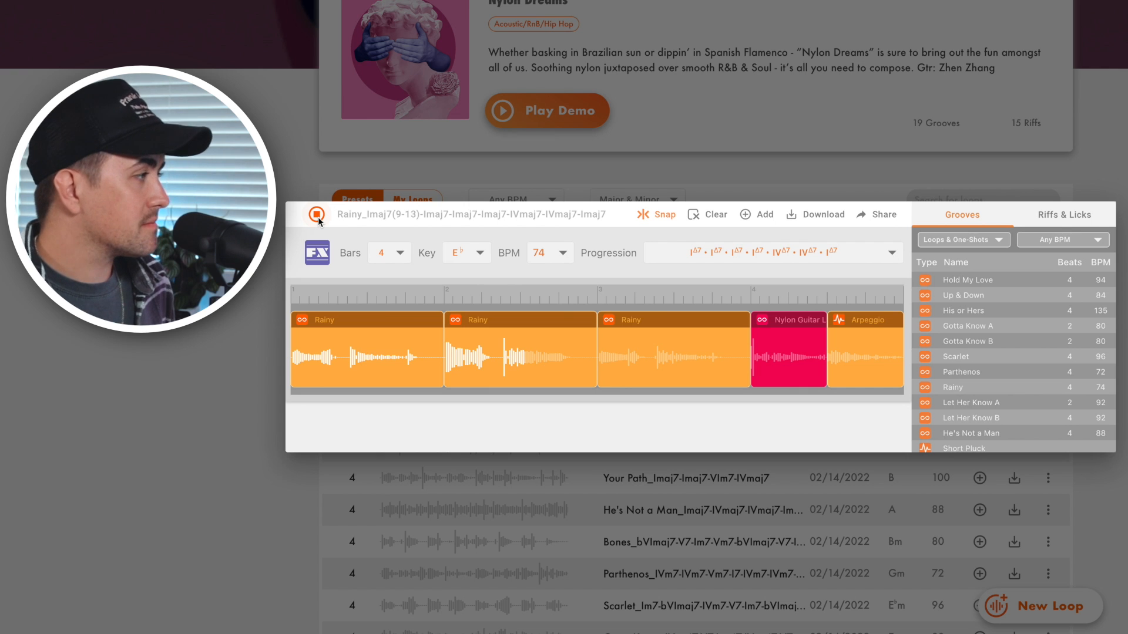
Step: Try the Echo Chorus (dotted 8th note) effect on the Rainy loop and listen to it
left_click(326, 258)
scroll(453, 458, "down", 3)
scroll(453, 459, "down", 3)
scroll(449, 461, "up", 5)
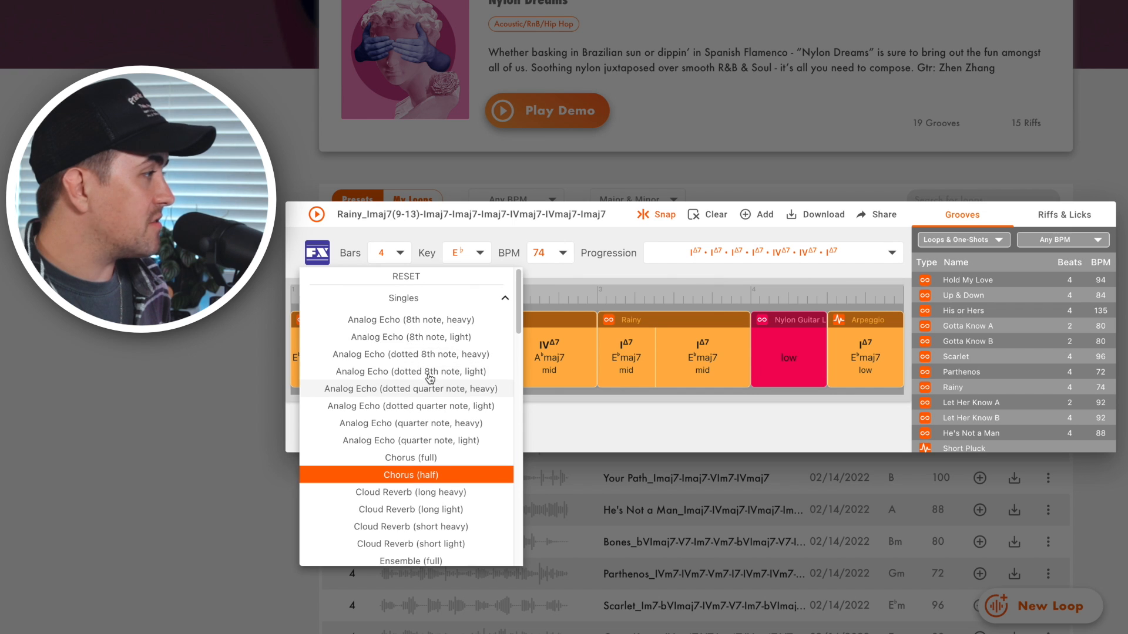
scroll(425, 435, "down", 10)
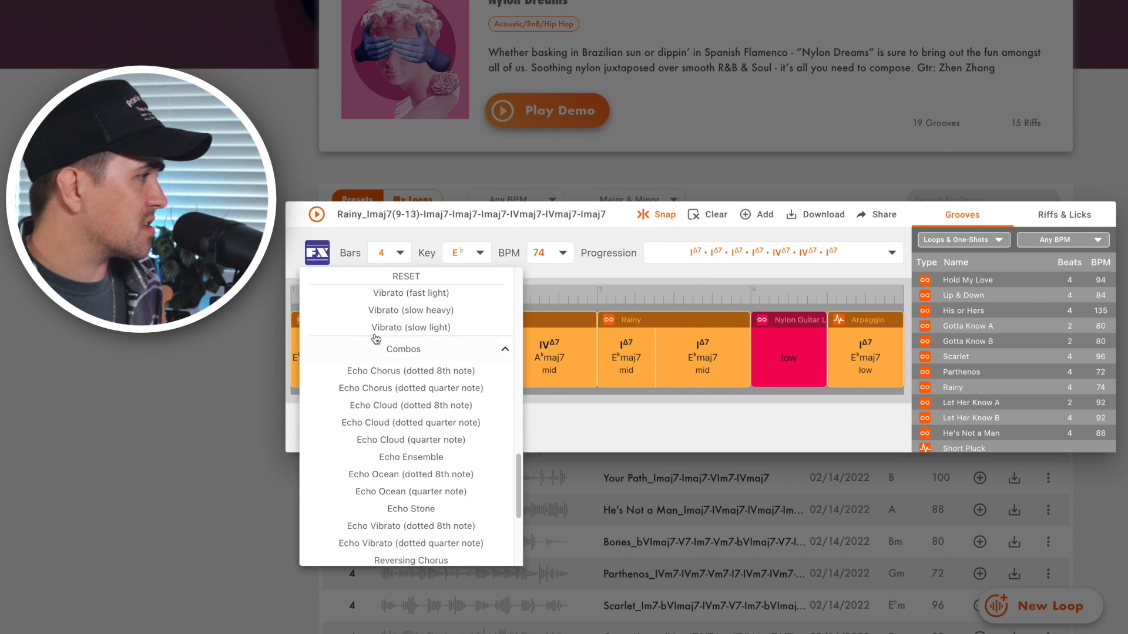
left_click(422, 372)
key("space")
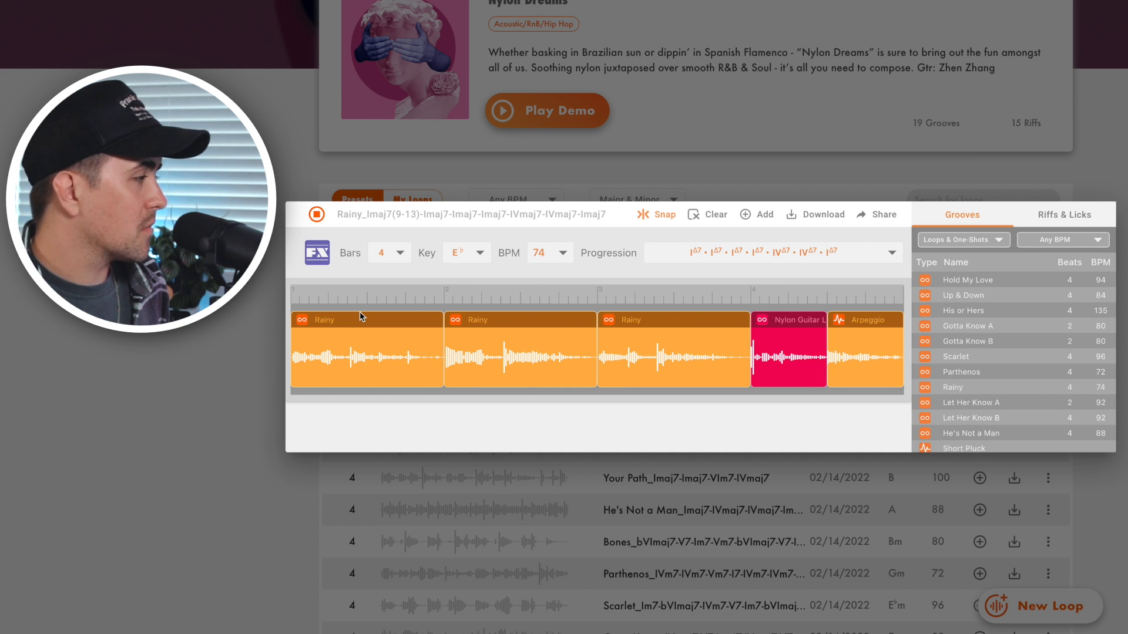
left_click(410, 359)
left_click(439, 401)
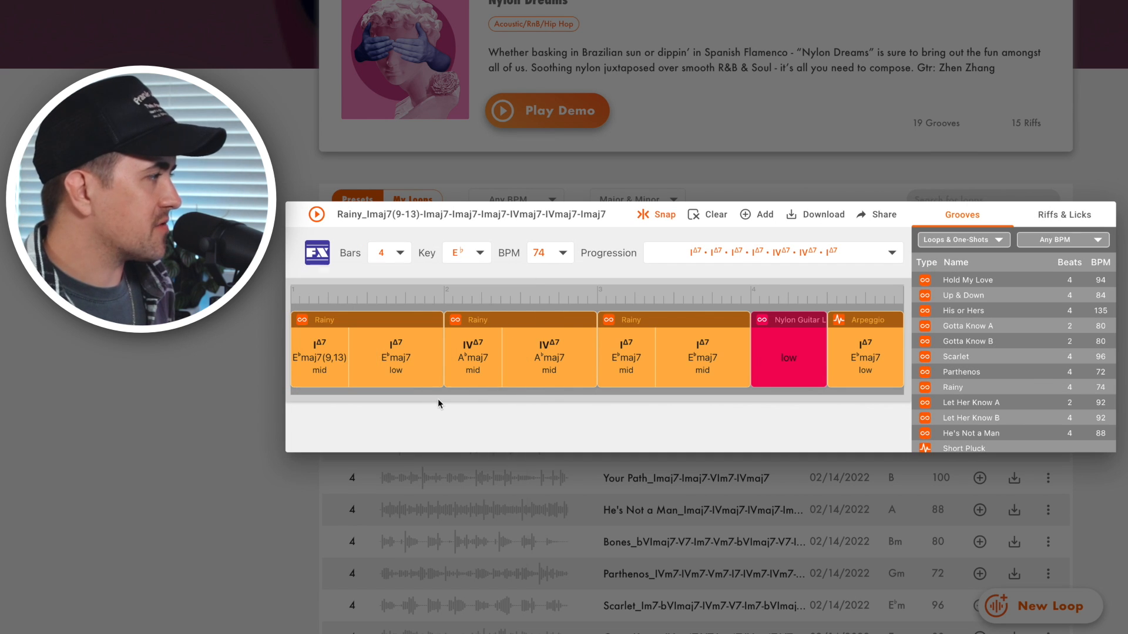
left_click(317, 214)
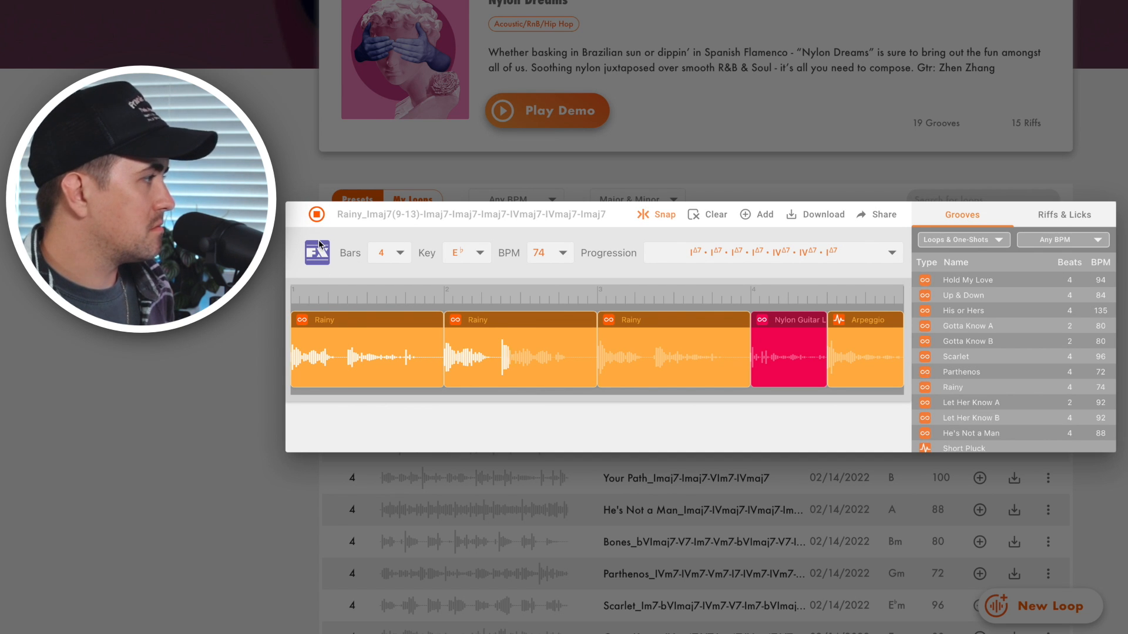
Step: Apply the single Chorus (half) effect to the Rainy loop again
left_click(323, 256)
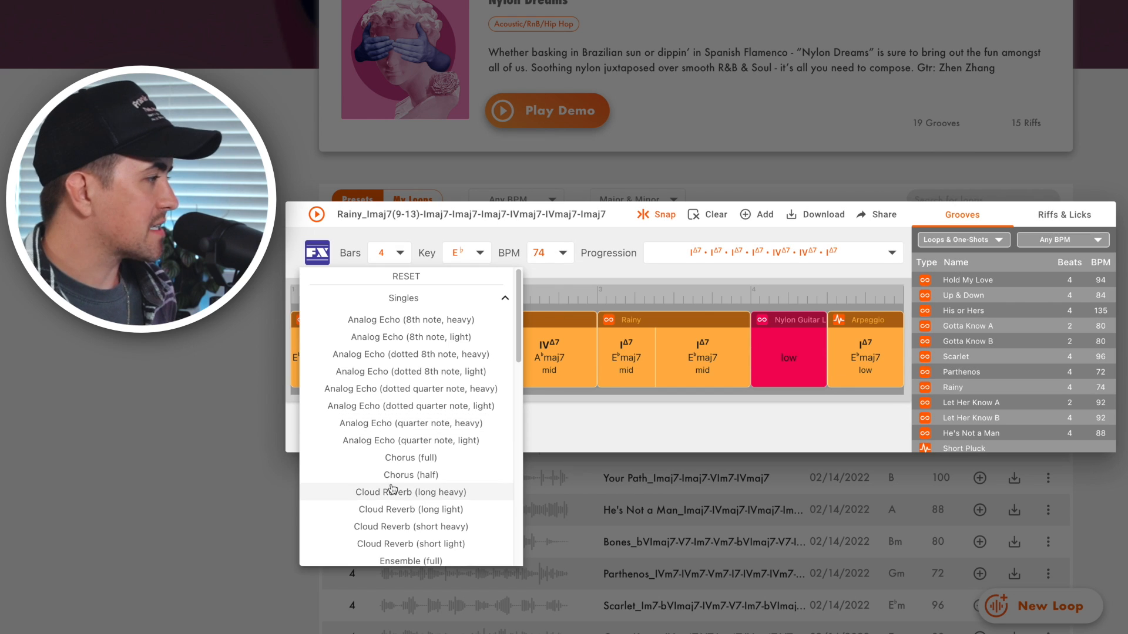
left_click(392, 473)
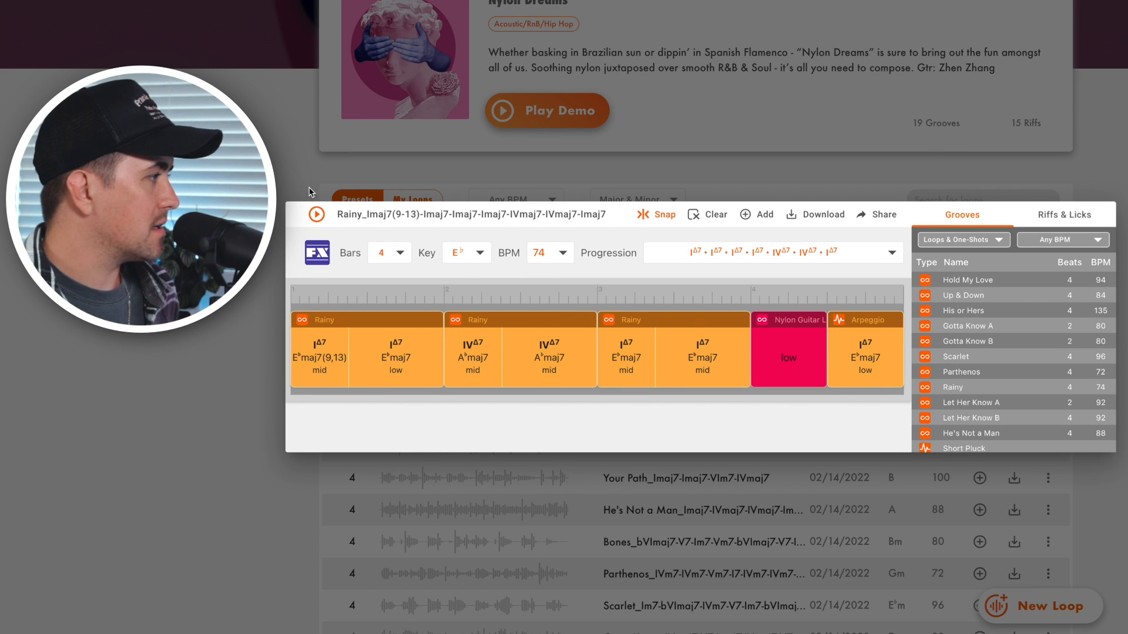
left_click(479, 258)
left_click(479, 258)
Step: Set the Rainy loop's tempo to 80 BPM and play it back
left_click(561, 254)
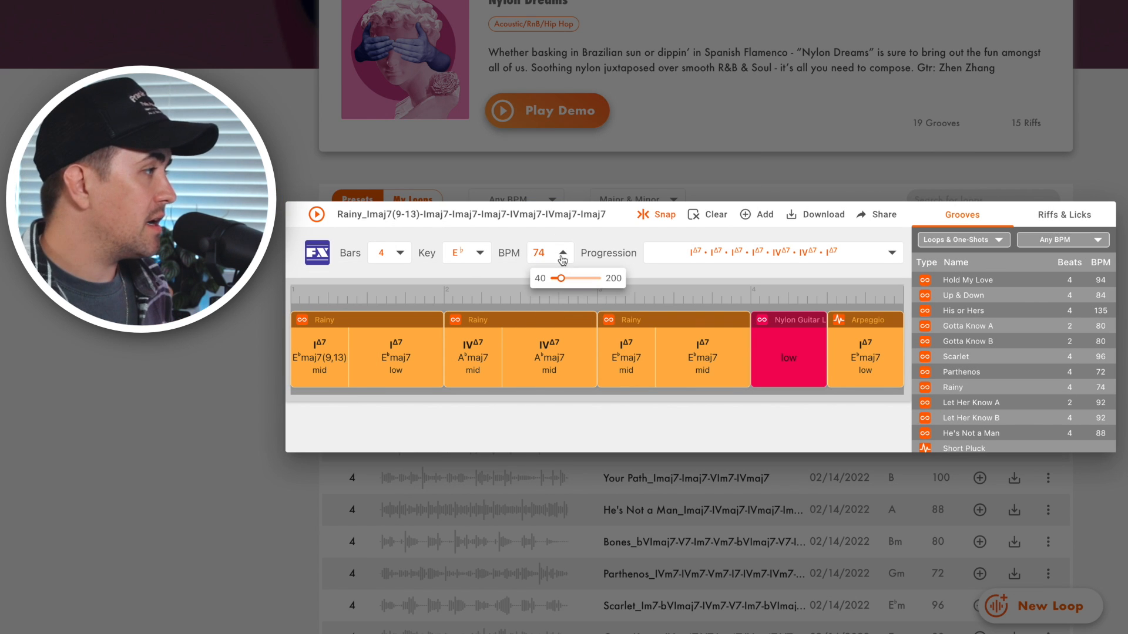
left_click(556, 254)
left_click_drag(551, 254, 509, 254)
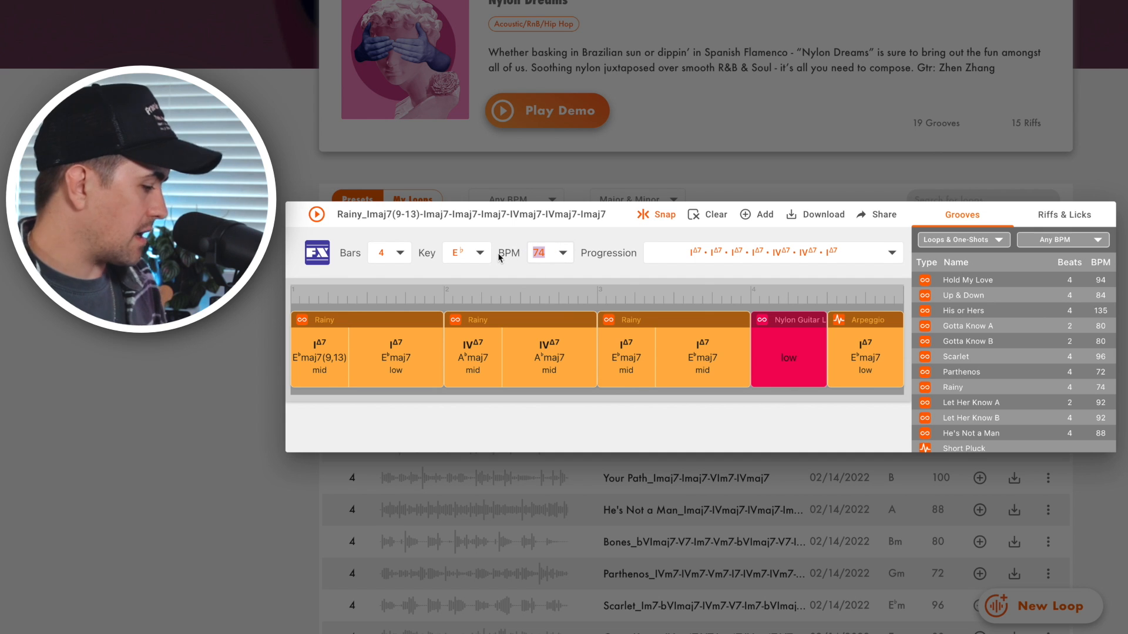
type("80")
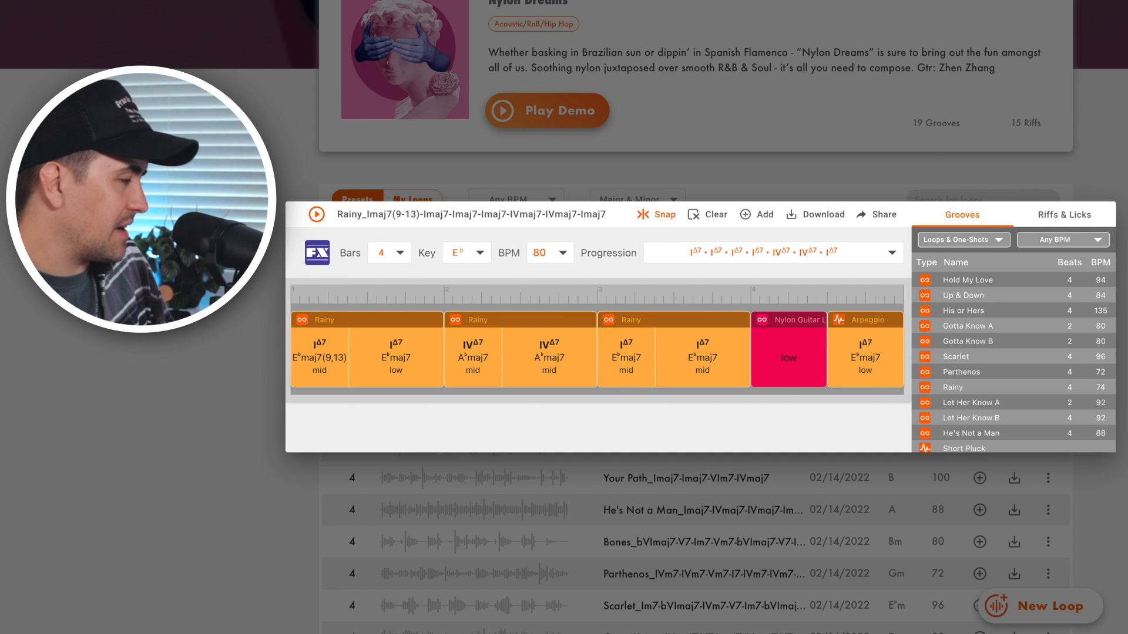
left_click(317, 215)
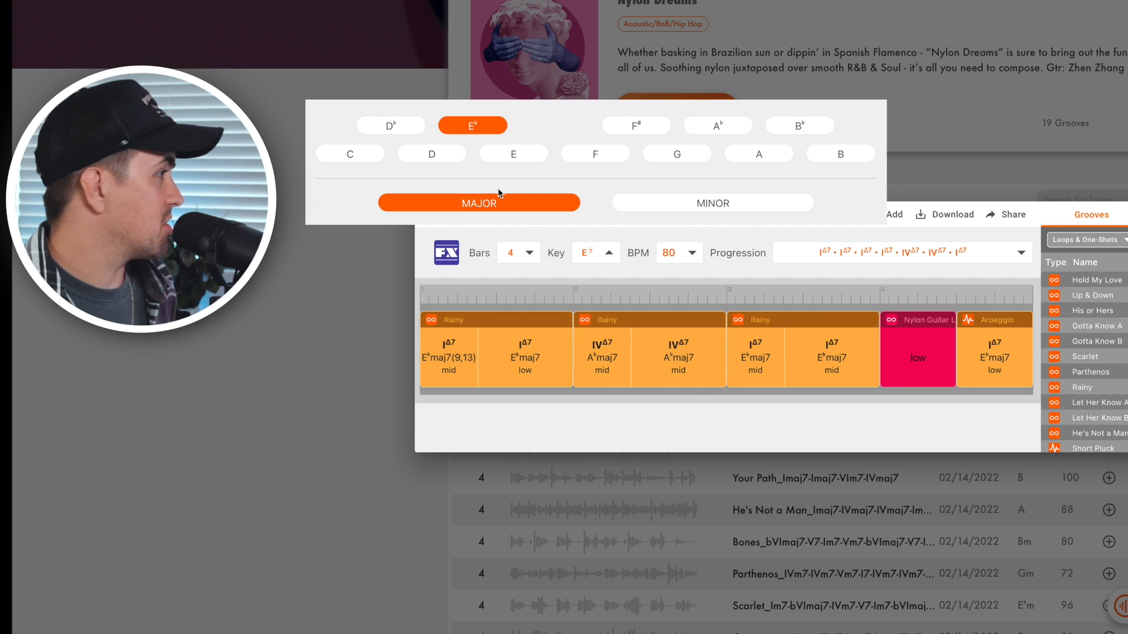
Step: Try the Rainy loop in E♭ minor and in F major, playing it back in the changed key
left_click(719, 207)
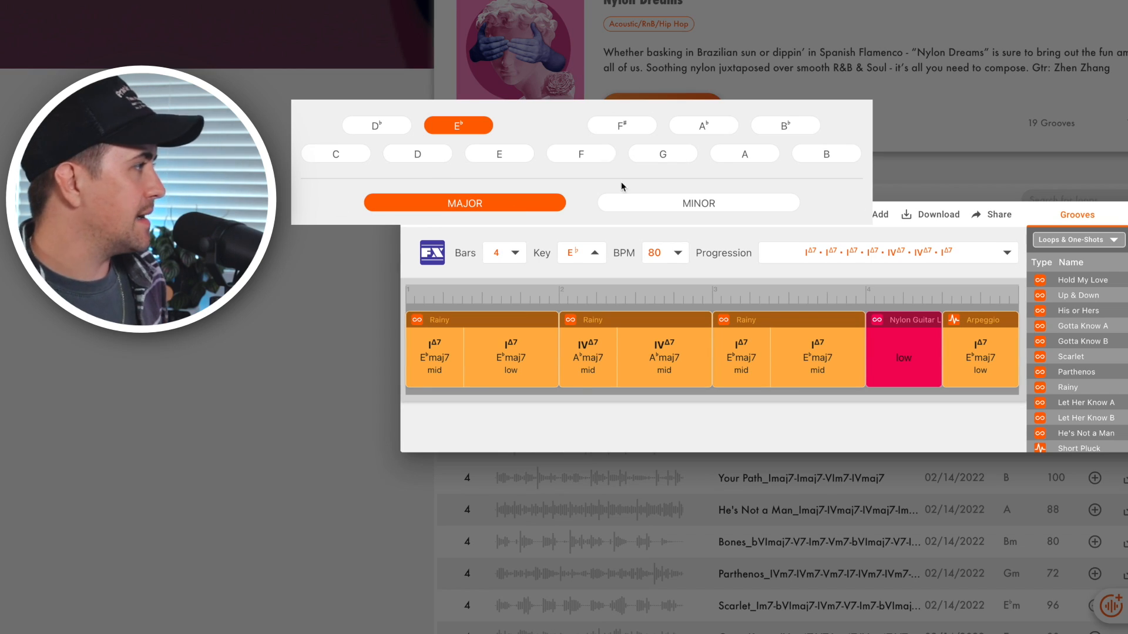
left_click(582, 153)
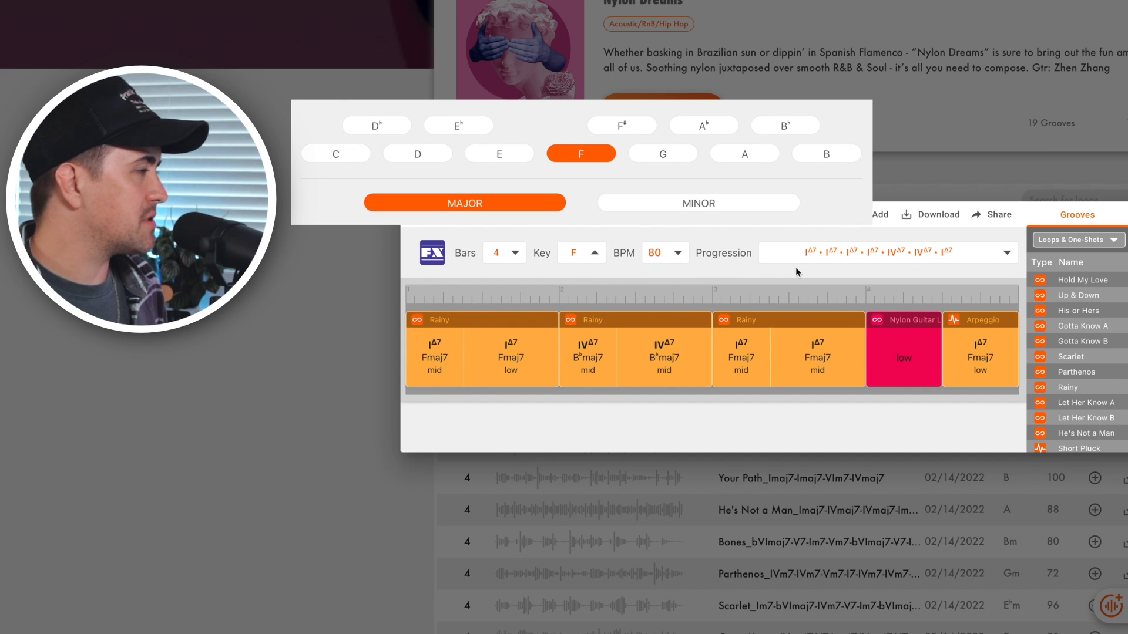
left_click(584, 269)
left_click(319, 219)
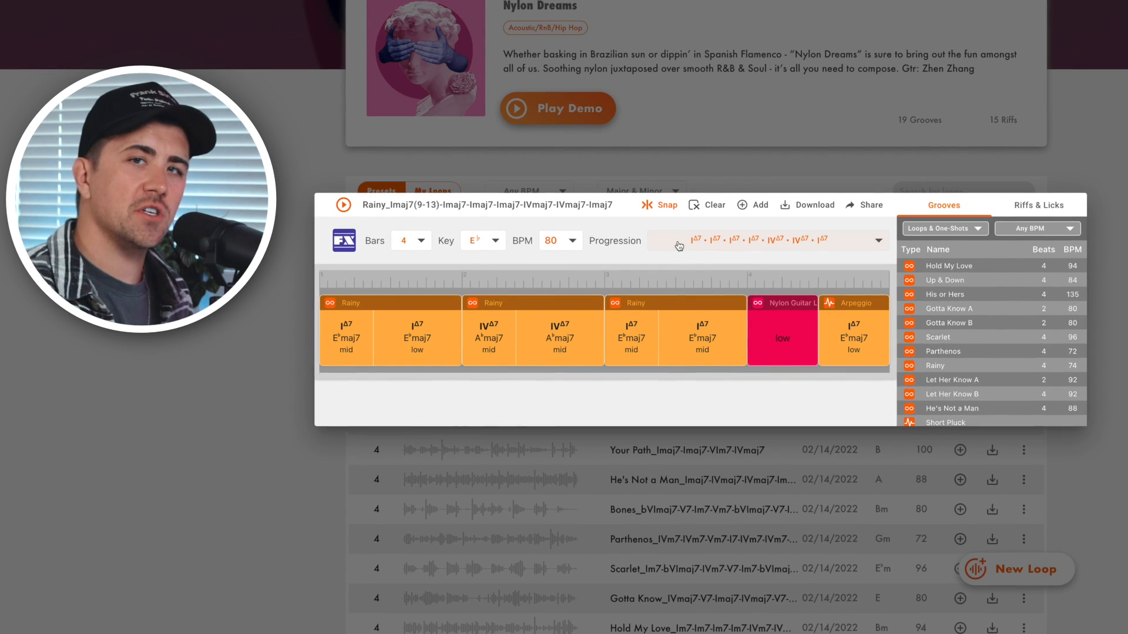
Step: Browse the recommended chord progressions for the Rainy loop and preview three of them, from VI-7 II-7 III7 to IVΔ7 V7 III-7
left_click(679, 245)
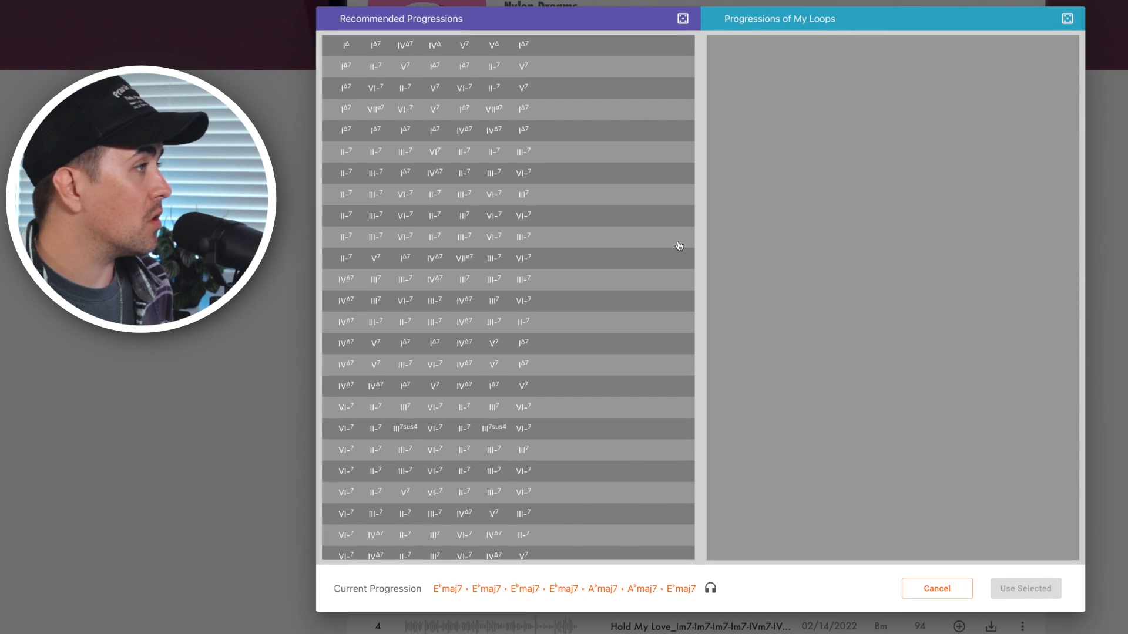
scroll(525, 146, "down", 4)
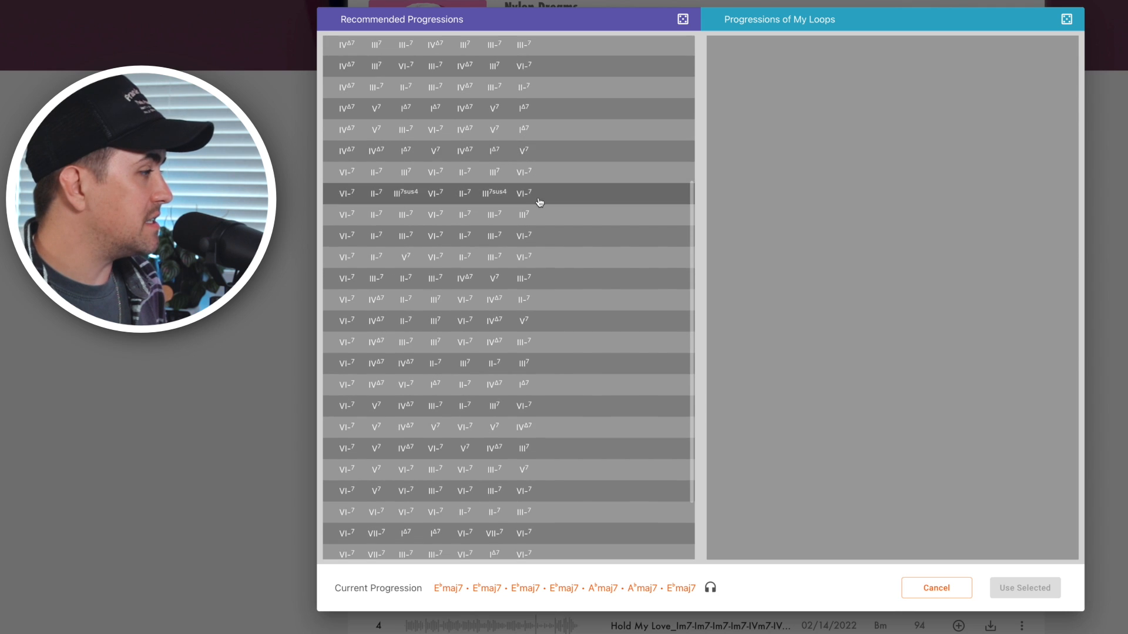
scroll(539, 201, "up", 4)
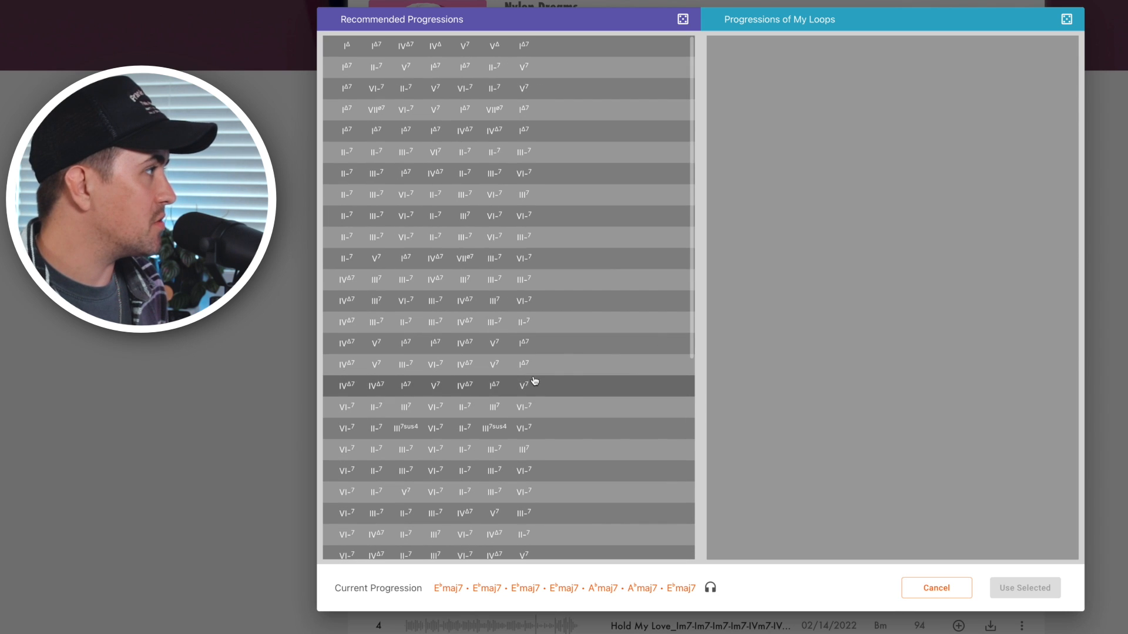
left_click(364, 407)
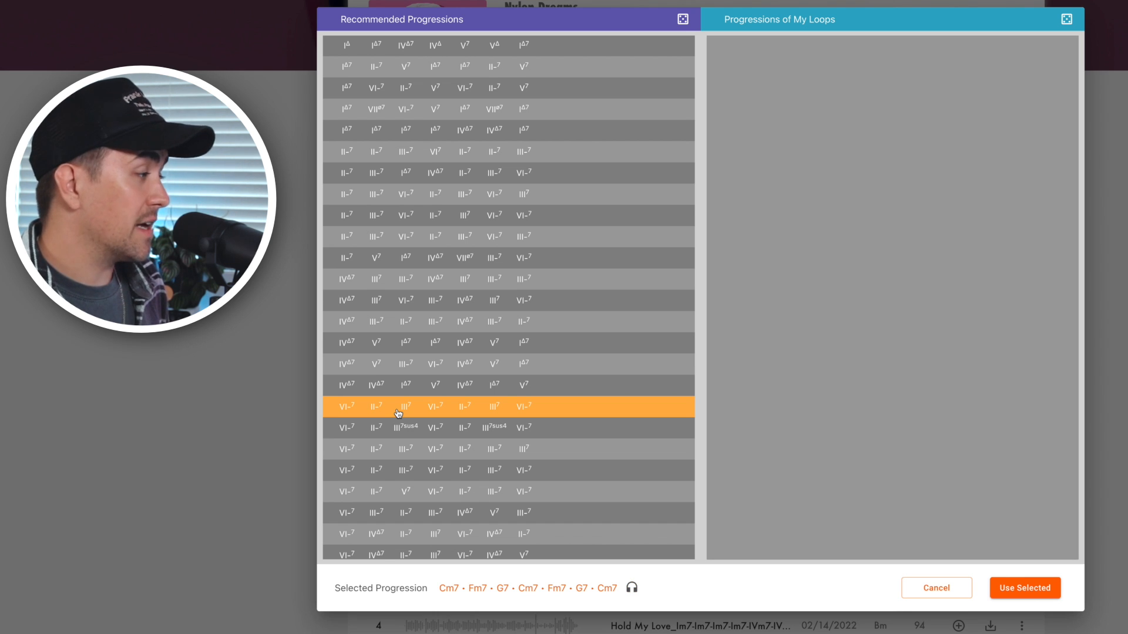
left_click(386, 390)
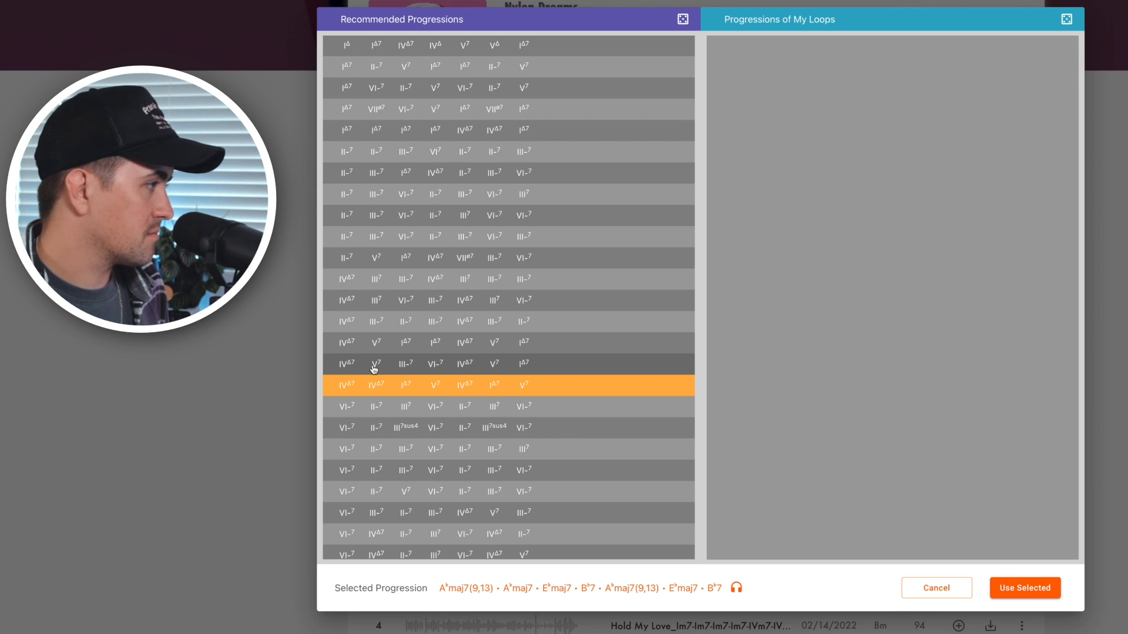
left_click(373, 369)
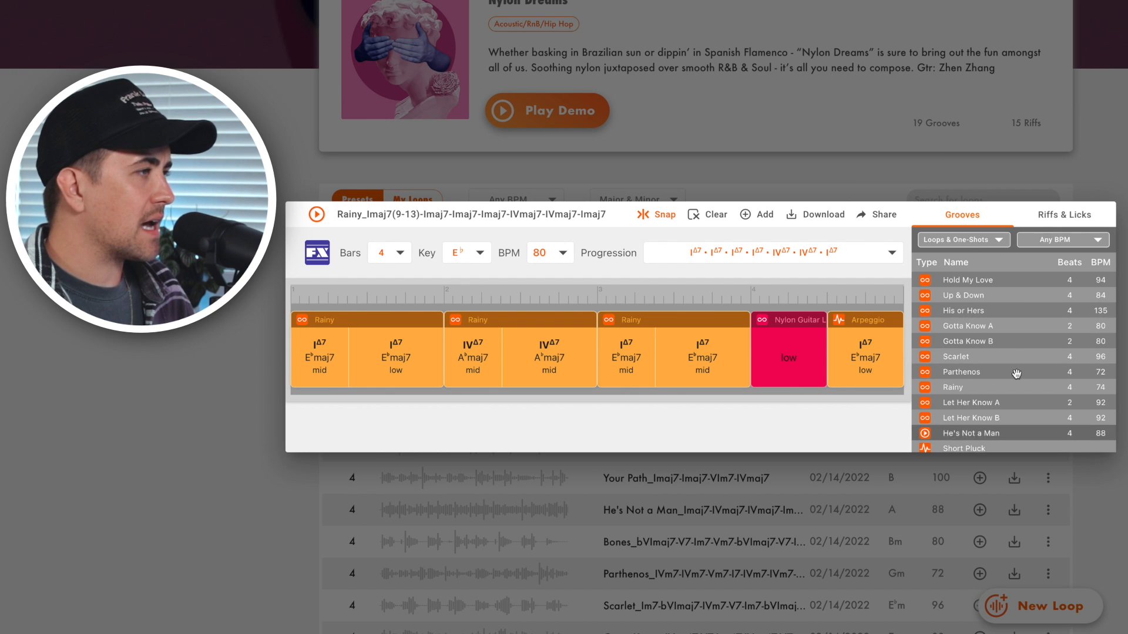
Step: Look through the available grooves, riffs and licks of the Nylon Dreams pack for the Rainy loop
scroll(1016, 374, "down", 3)
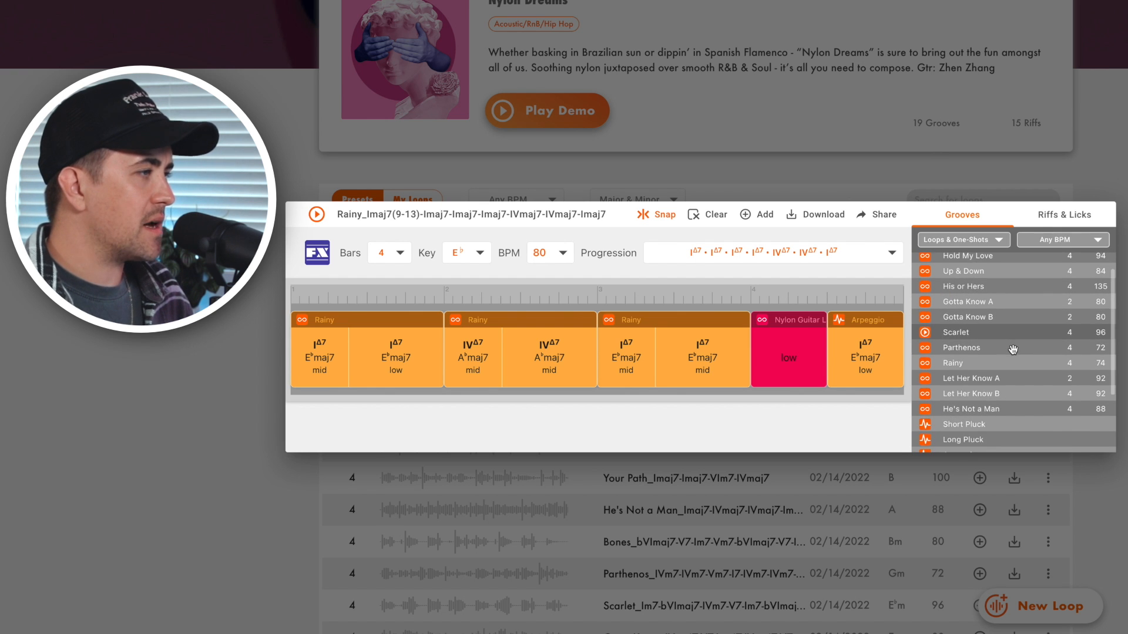
scroll(998, 376, "up", 3)
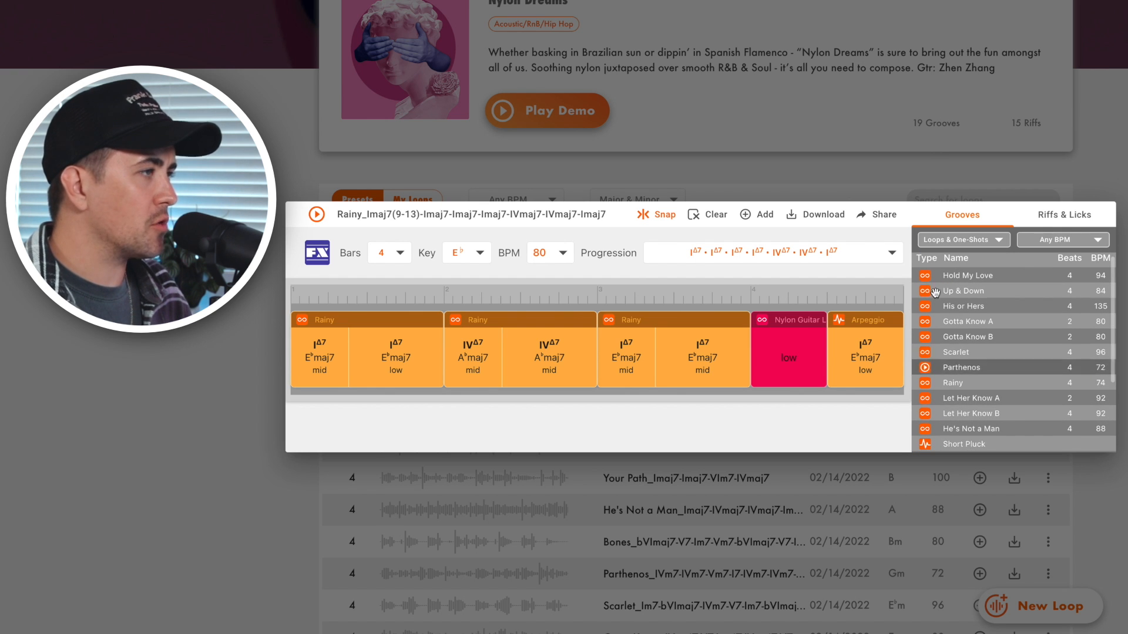
left_click(1065, 214)
scroll(1020, 367, "down", 3)
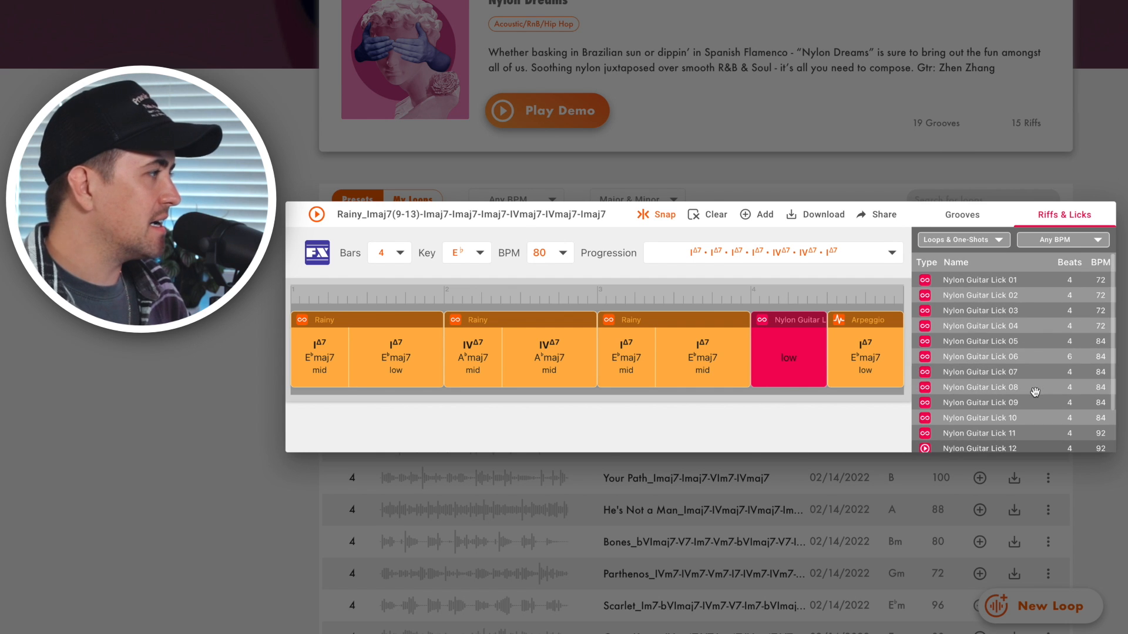
left_click(962, 215)
scroll(971, 320, "down", 2)
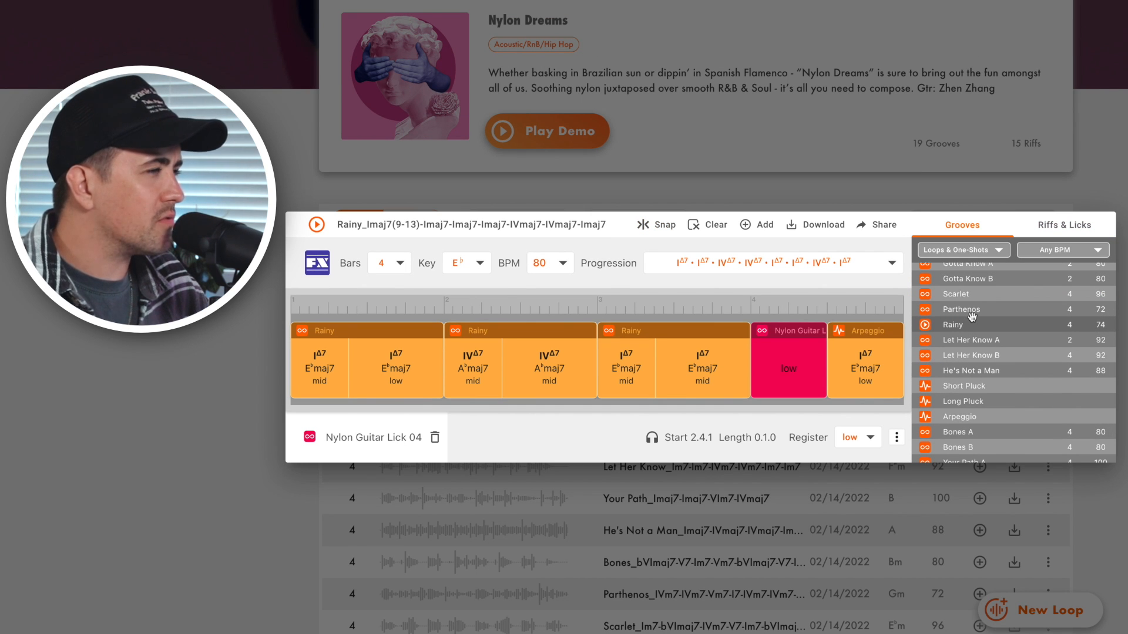
scroll(973, 317, "up", 2)
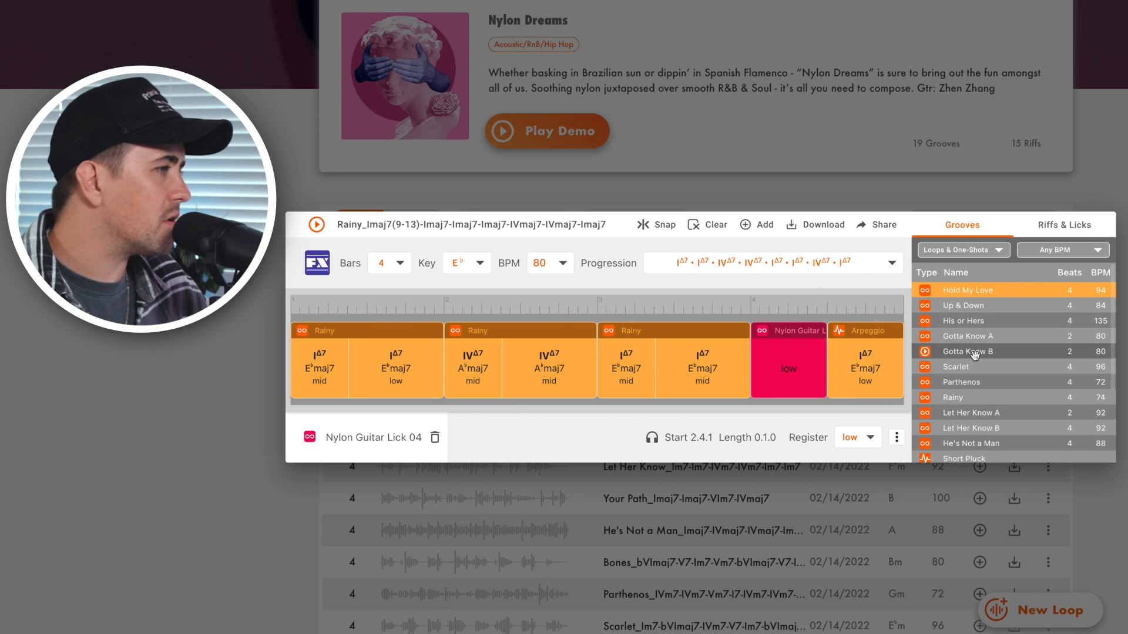
scroll(976, 359, "down", 3)
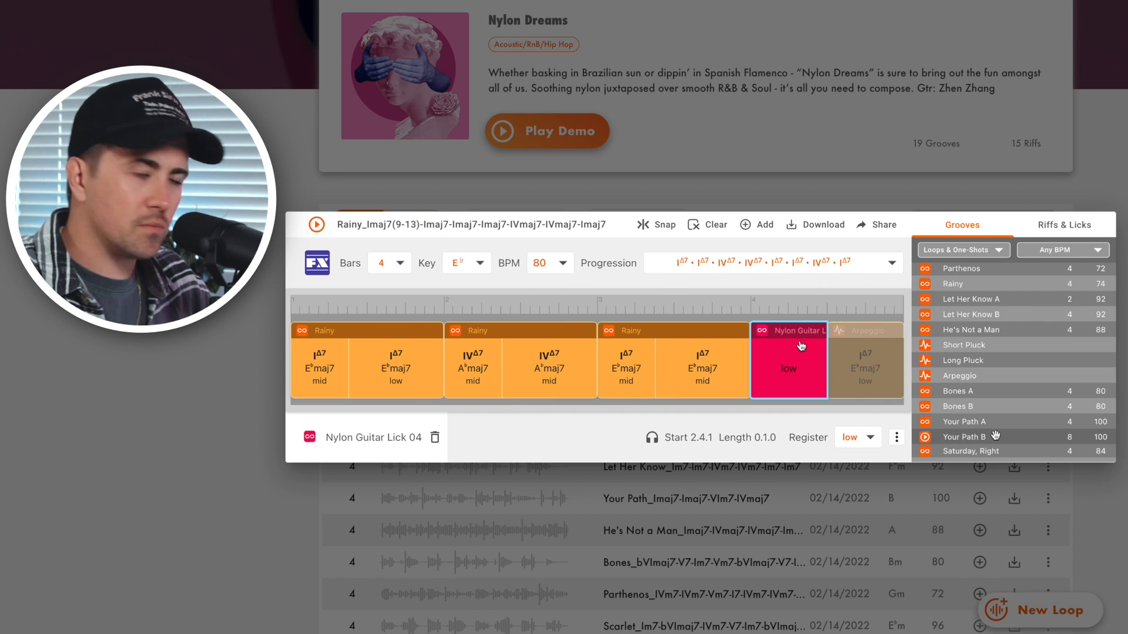
Step: Look at the Arpeggio clip's chord choices, try its mid and high registers, and set the register back to low
left_click_drag(801, 346, 799, 348)
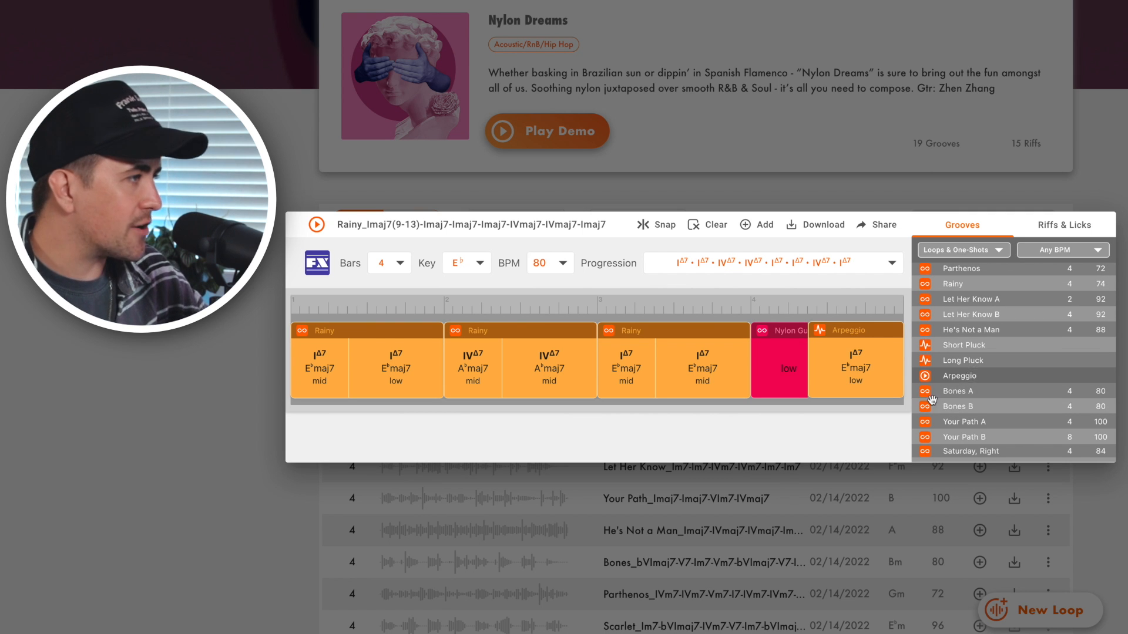
left_click(858, 376)
left_click(719, 436)
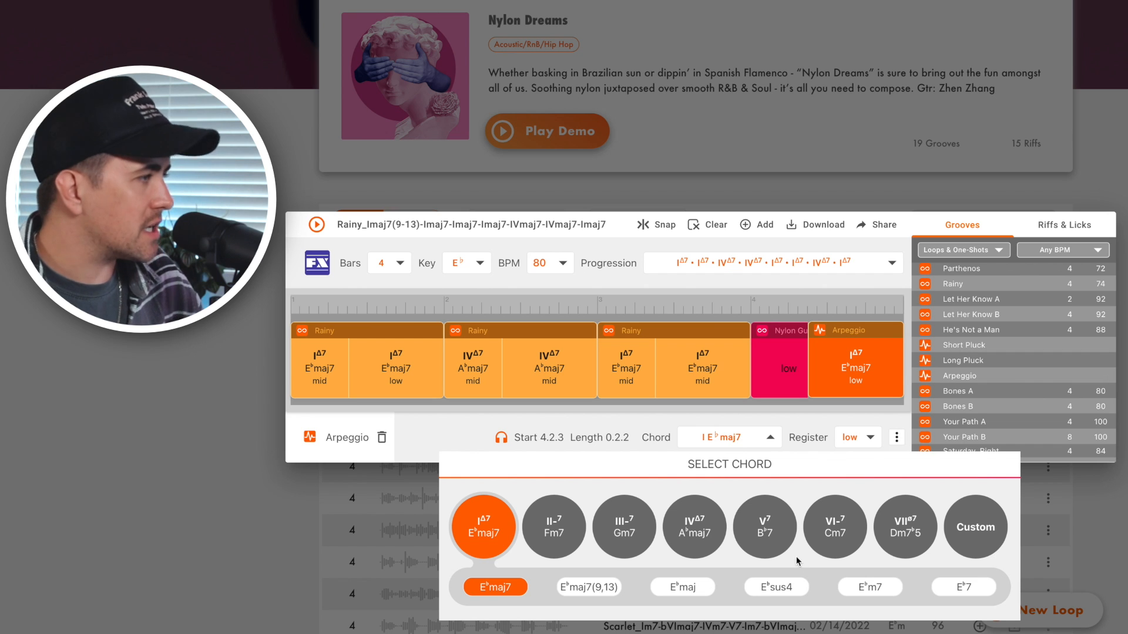
left_click(786, 423)
left_click(858, 437)
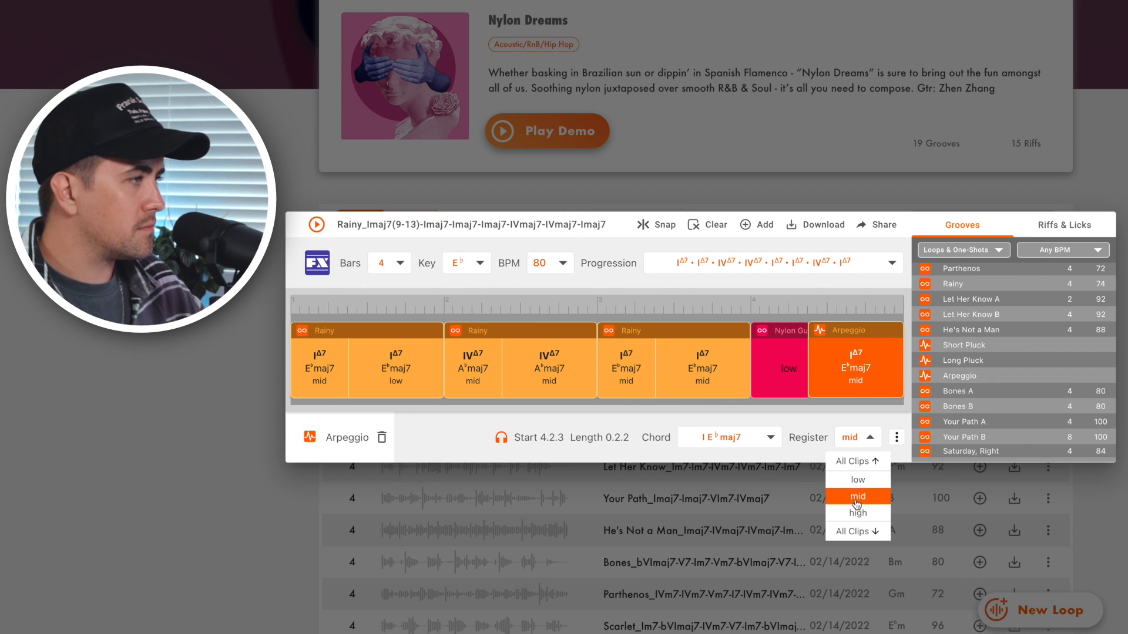
left_click(857, 513)
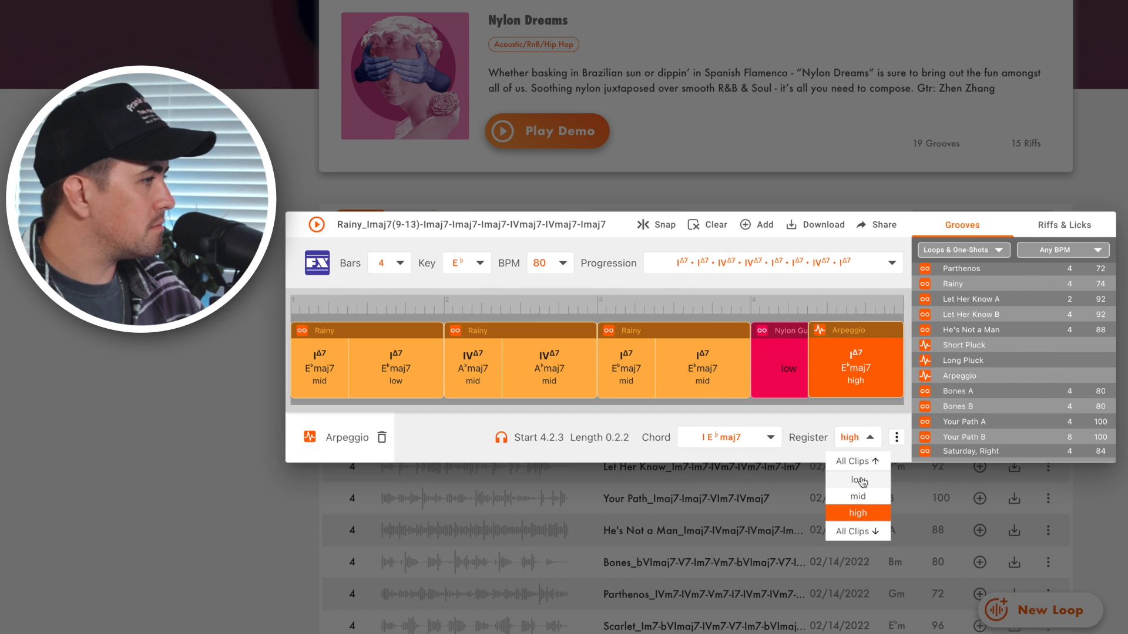
left_click(858, 480)
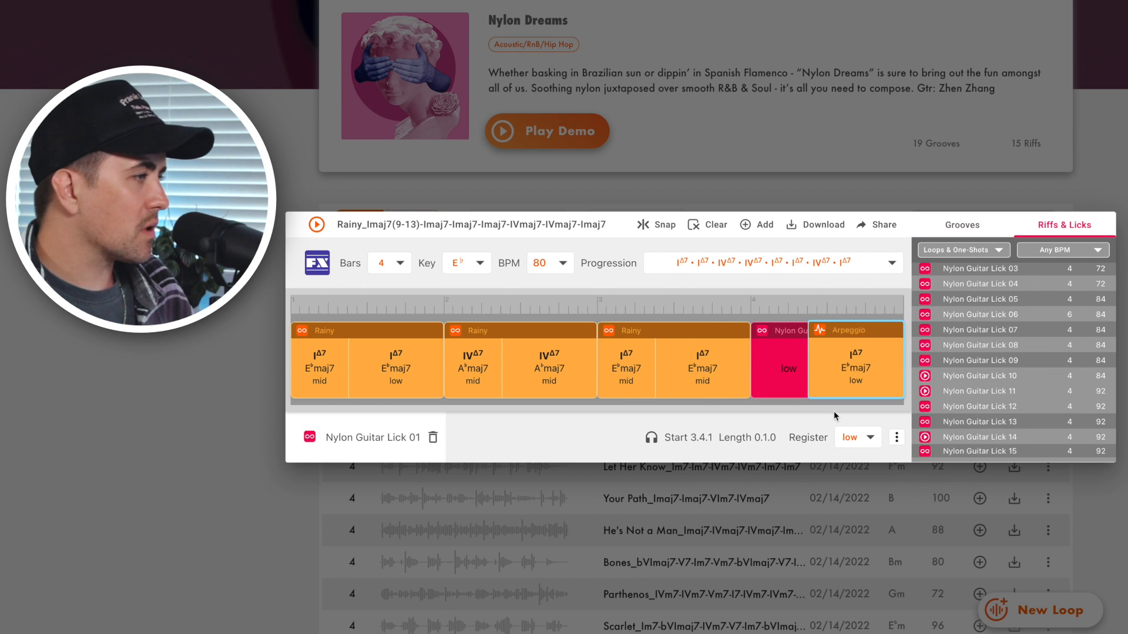
left_click(897, 438)
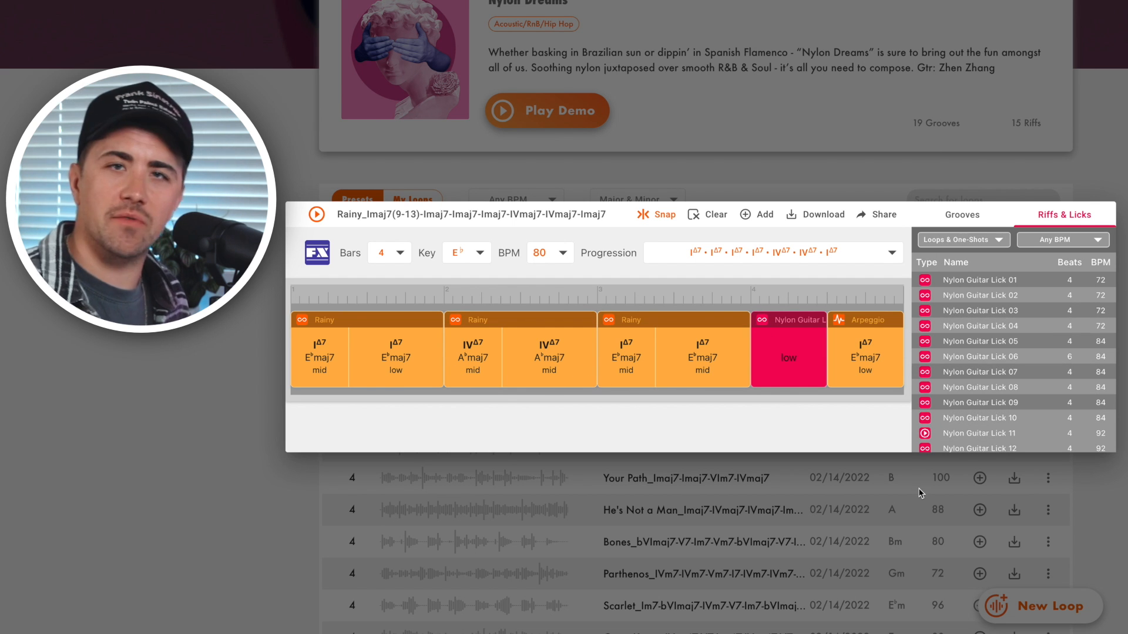
Step: Audition the loop and Nylon Guitar Licks 02 to 04, and place Nylon Guitar Lick 04 on the last beat of bar 2
left_click(318, 216)
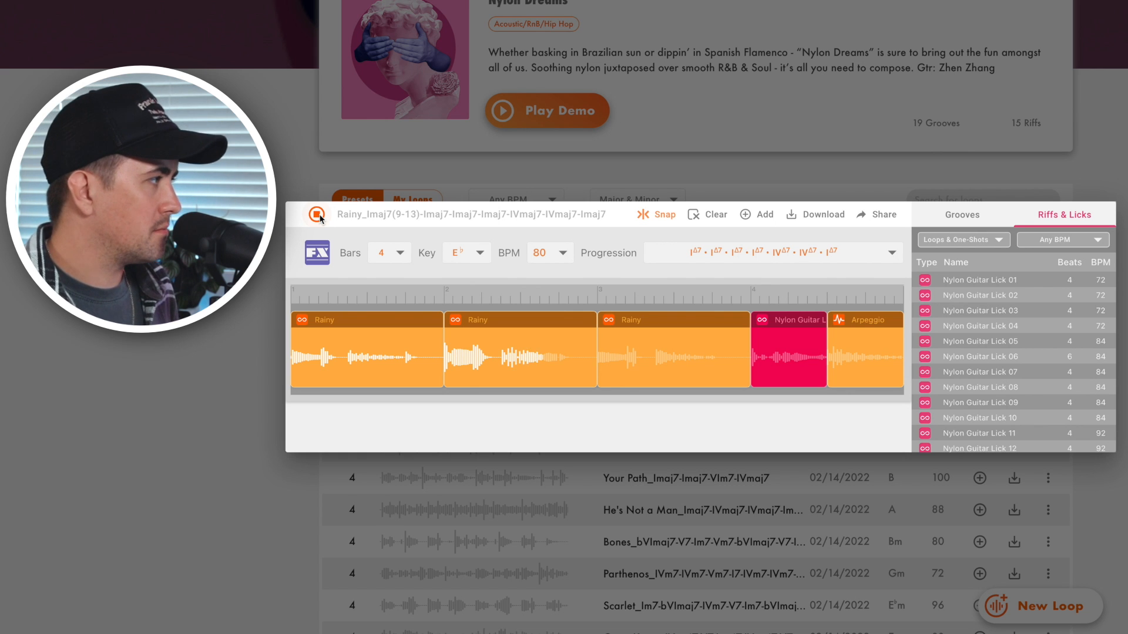
left_click(317, 215)
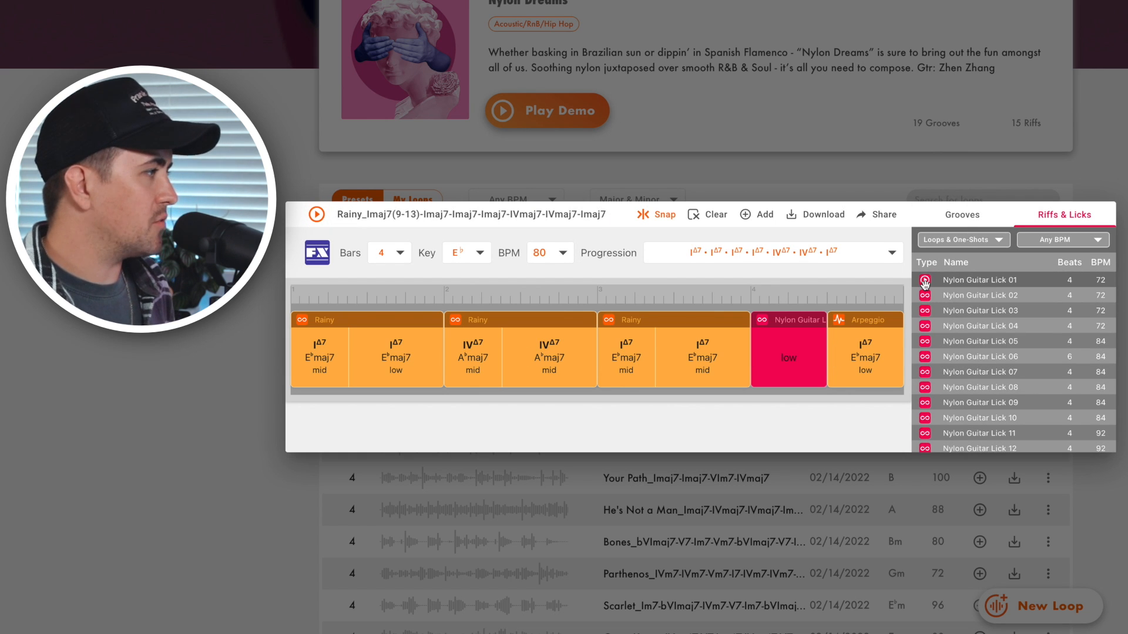
left_click(925, 296)
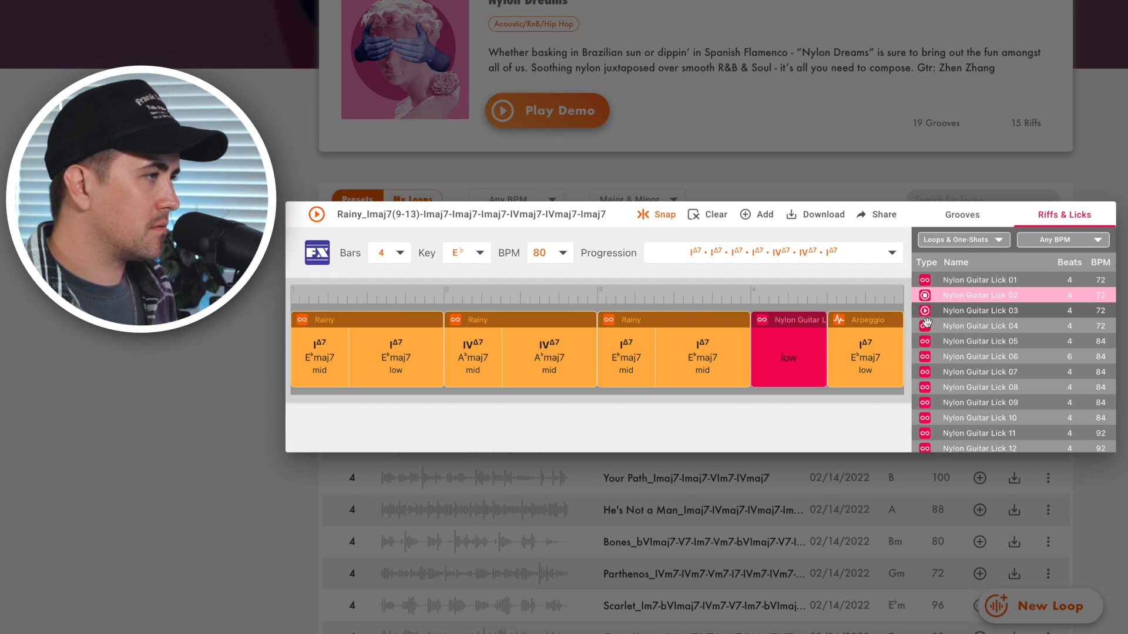
left_click(926, 313)
left_click(925, 327)
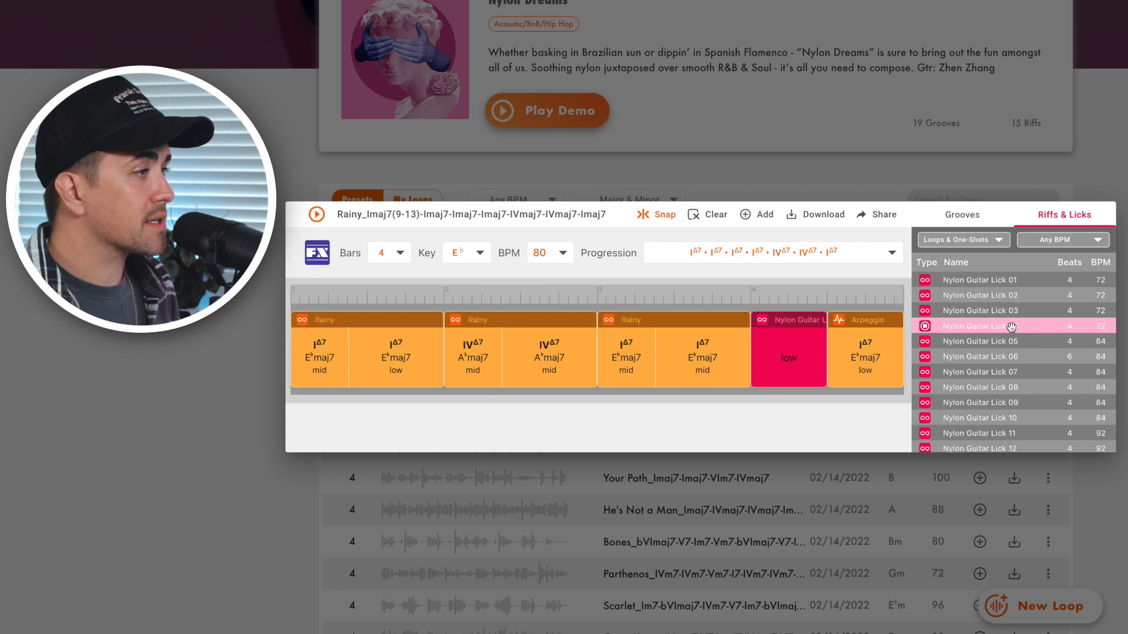
left_click_drag(925, 326, 570, 365)
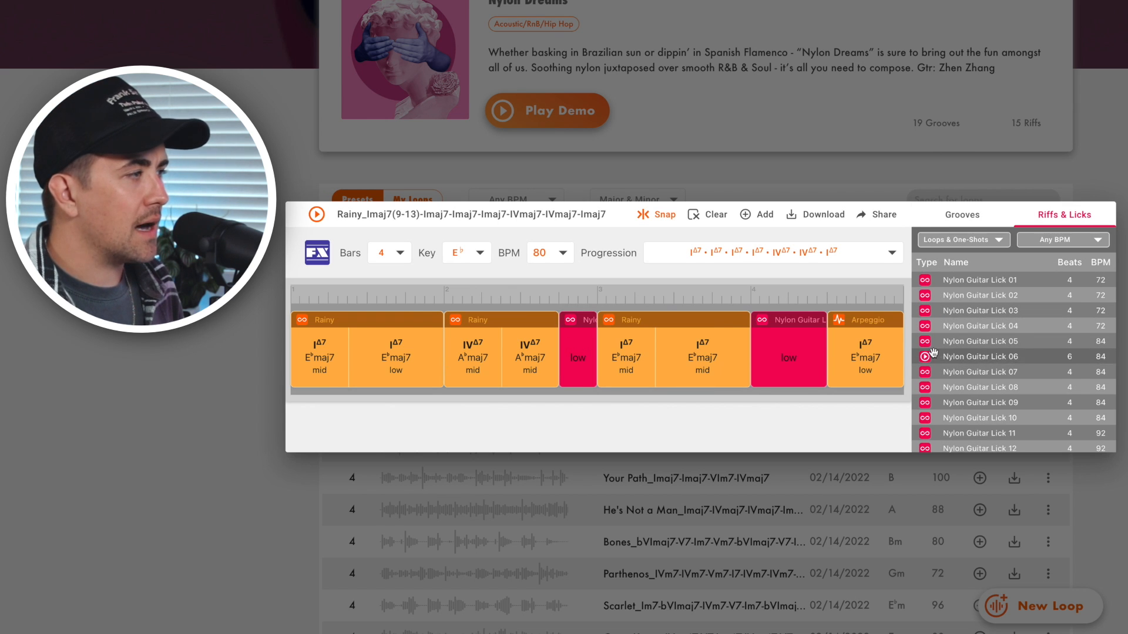
Step: Move the Nylon Guitar Lick 01 clip to the last beat of bar 3 and shorten it to one beat
left_click(776, 367)
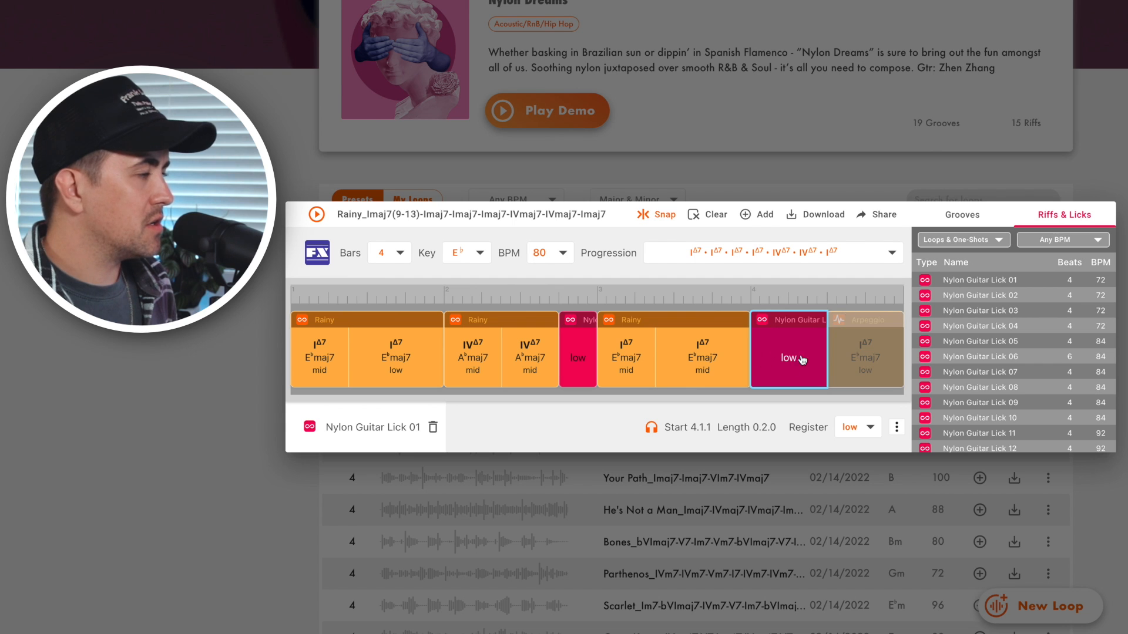
left_click_drag(758, 358, 735, 369)
key("space")
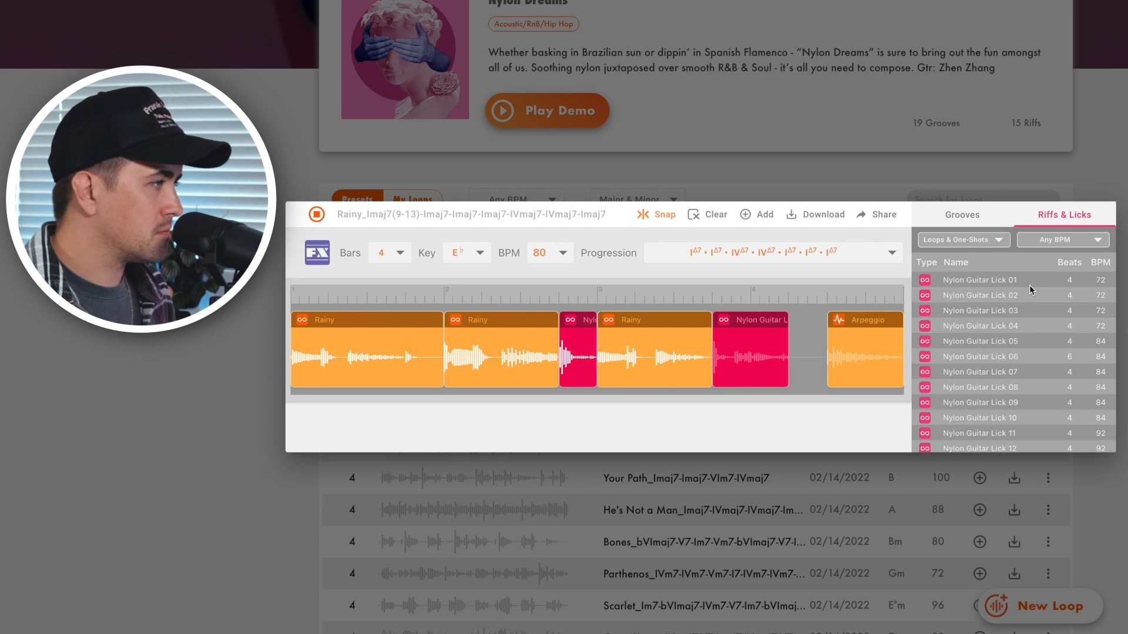
left_click_drag(787, 376, 731, 376)
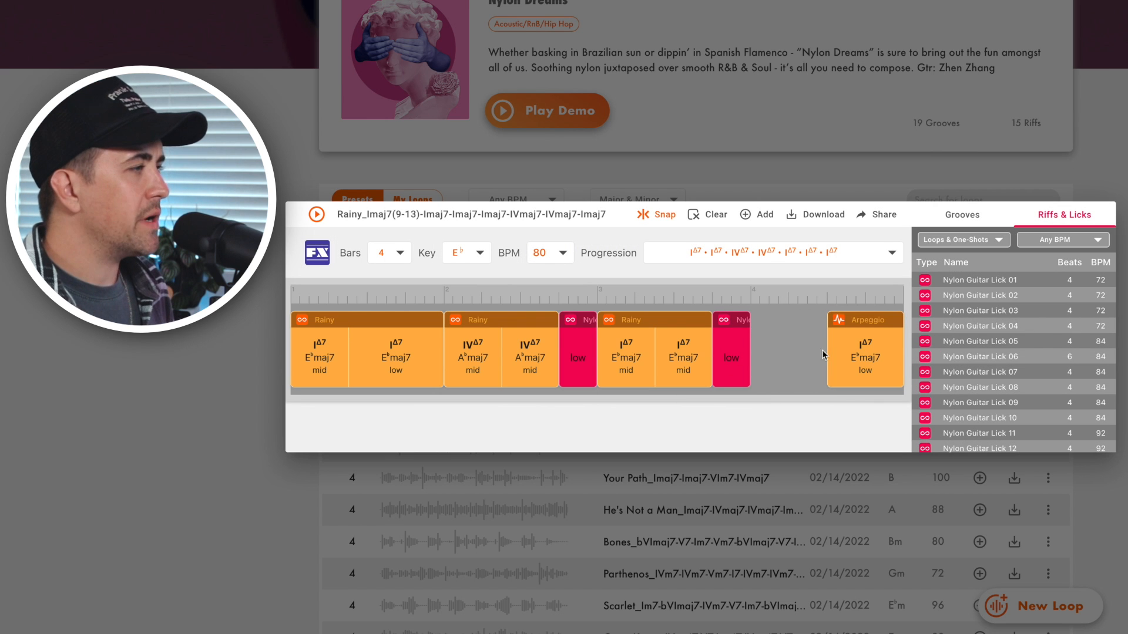
Step: Audition grooves including His or Hers, Hold My Love, Parthenos and Bones B, and place Bones B in the gap at the start of bar 4
left_click(962, 215)
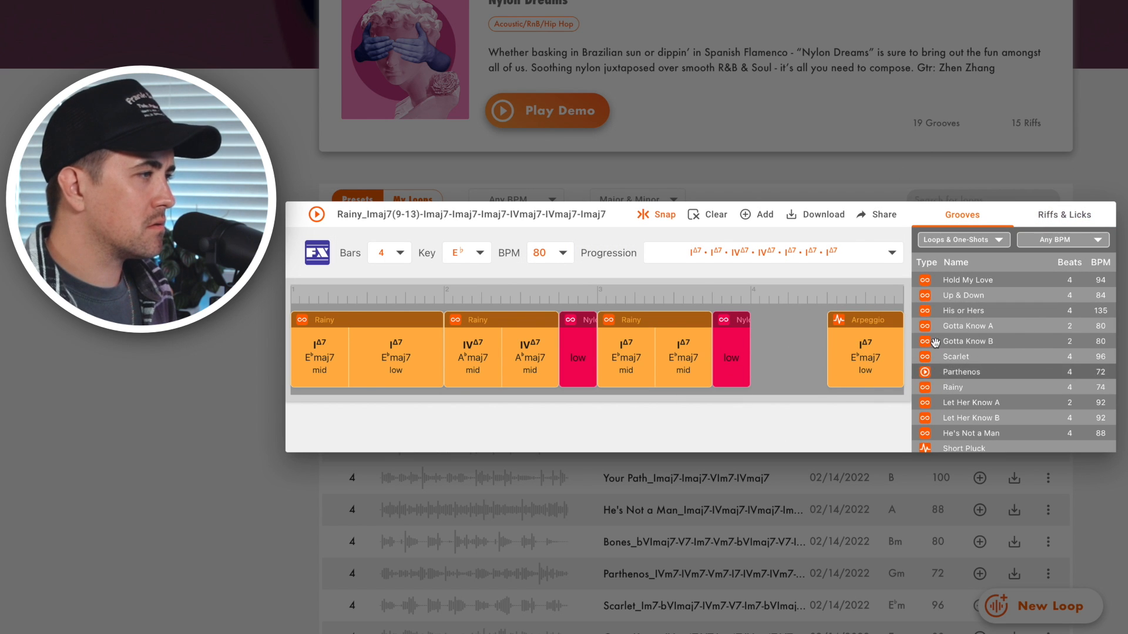
left_click(925, 310)
left_click(925, 295)
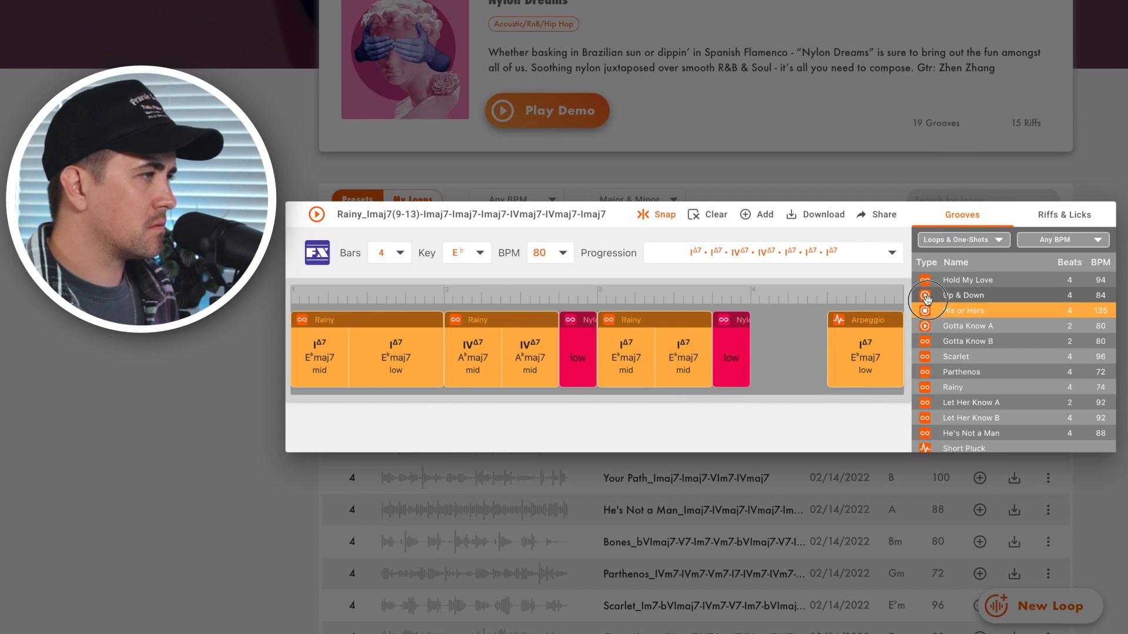
left_click(926, 281)
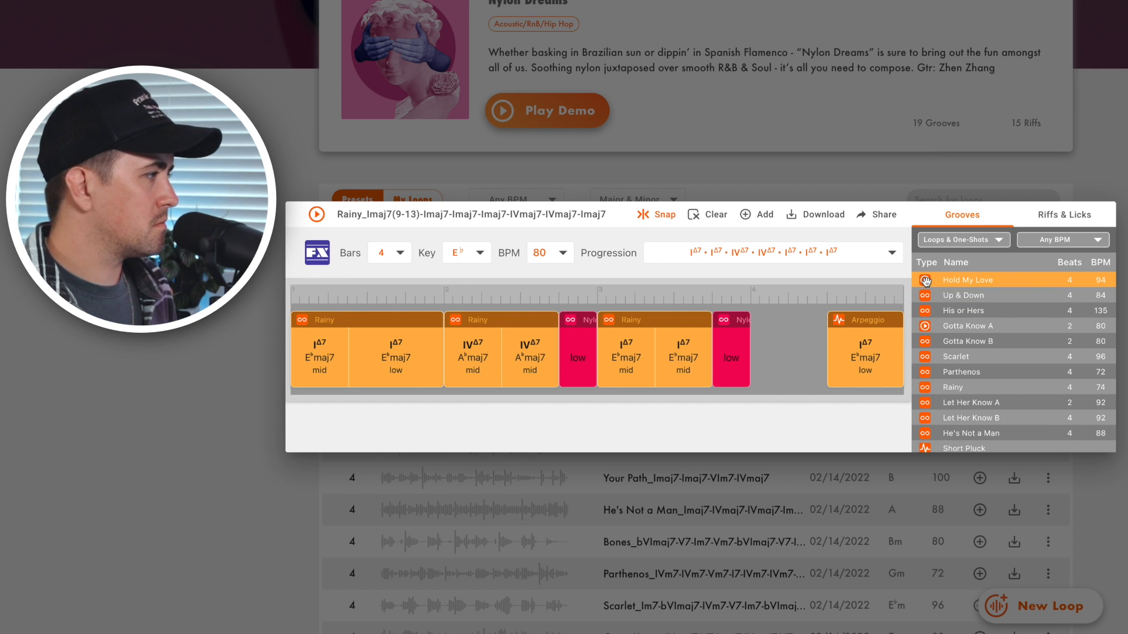
left_click(925, 373)
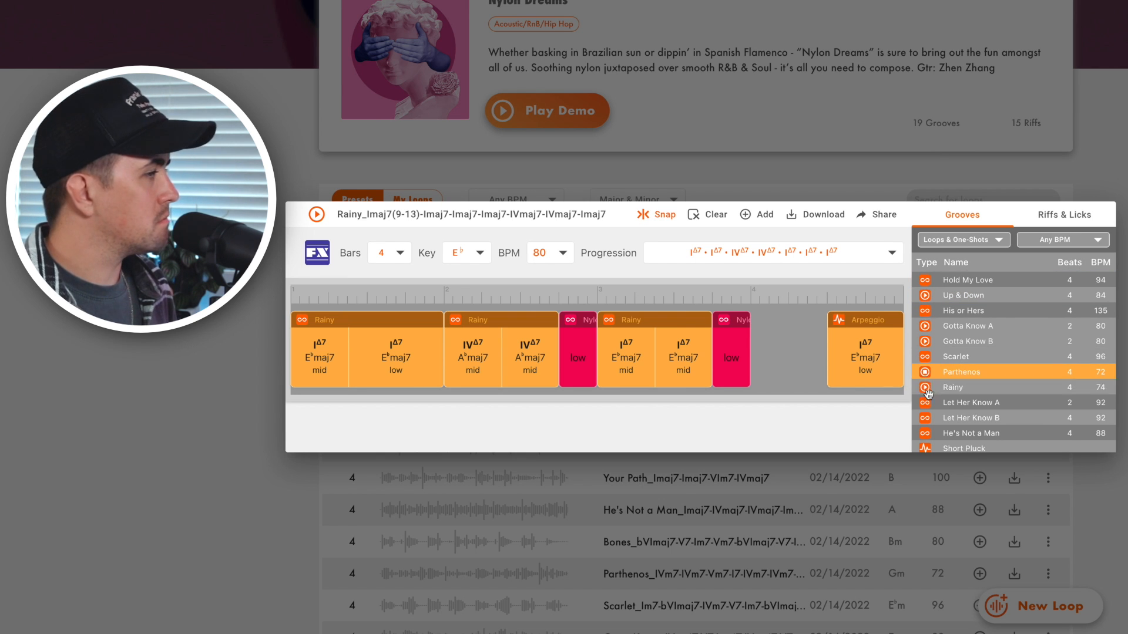
left_click(926, 389)
scroll(924, 404, "down", 2)
left_click(926, 397)
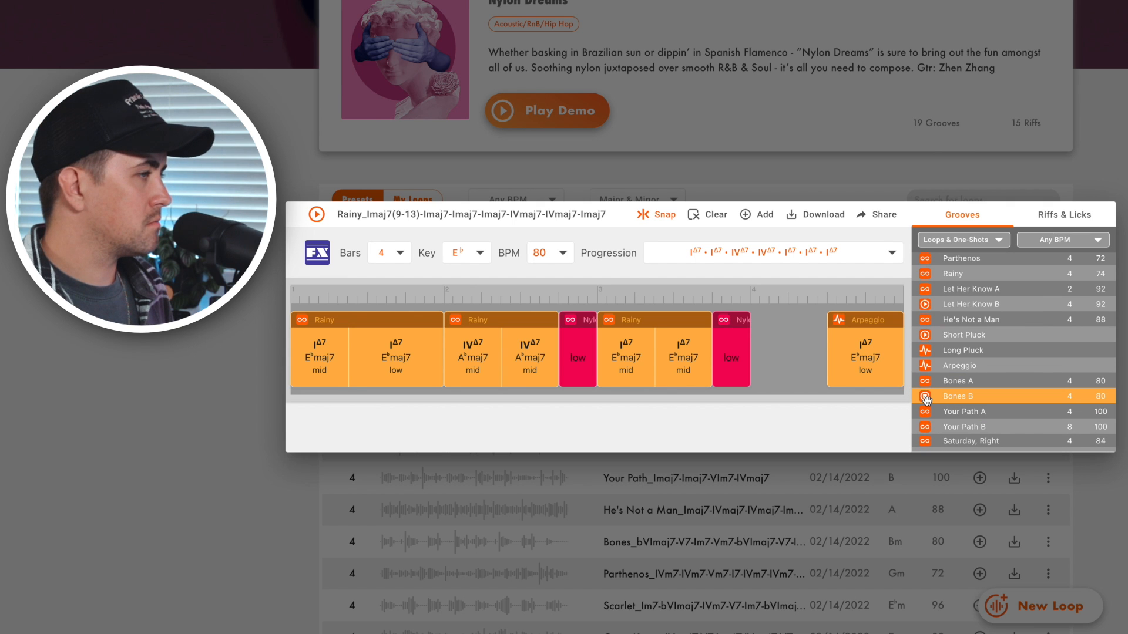
left_click_drag(965, 399, 762, 361)
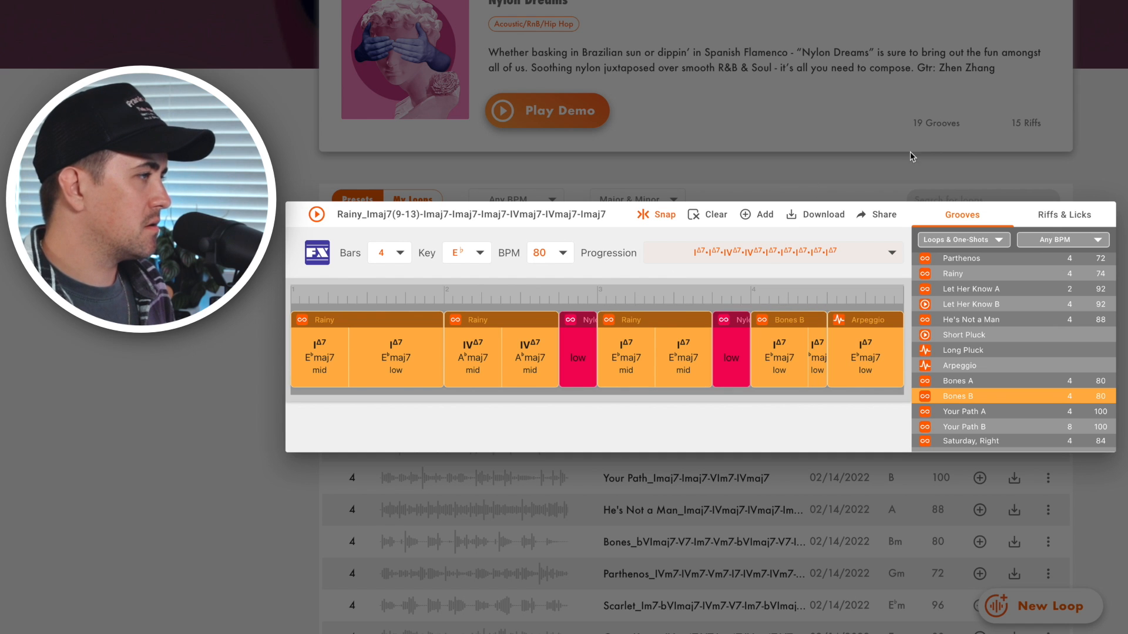
Step: Set the first chord of the Bones B clip to IV A♭maj7
left_click(788, 369)
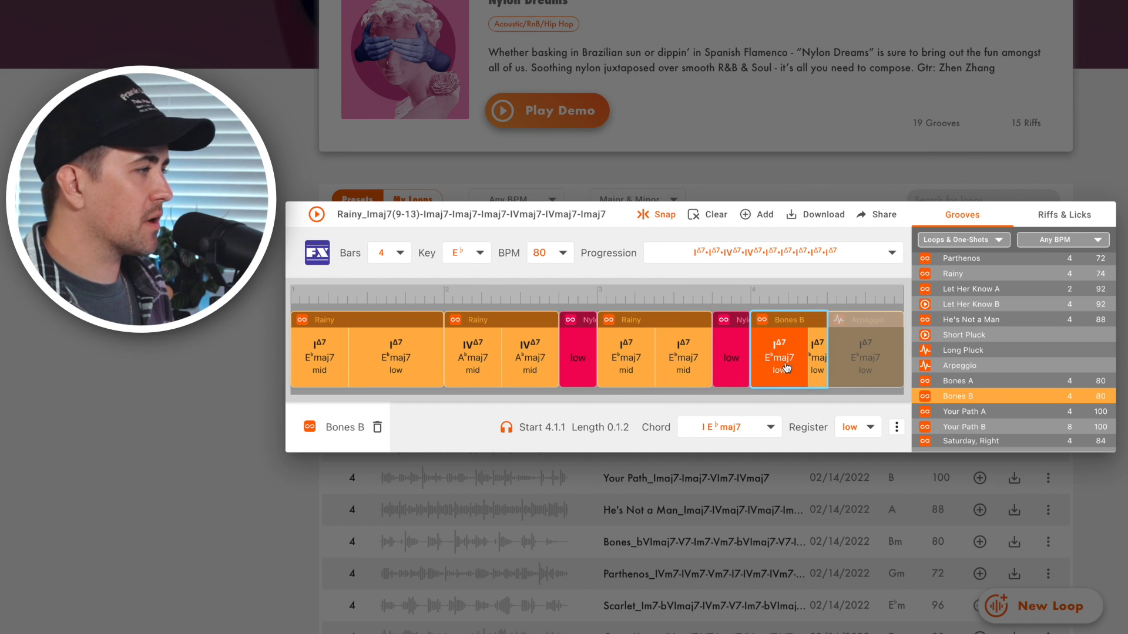
left_click(723, 433)
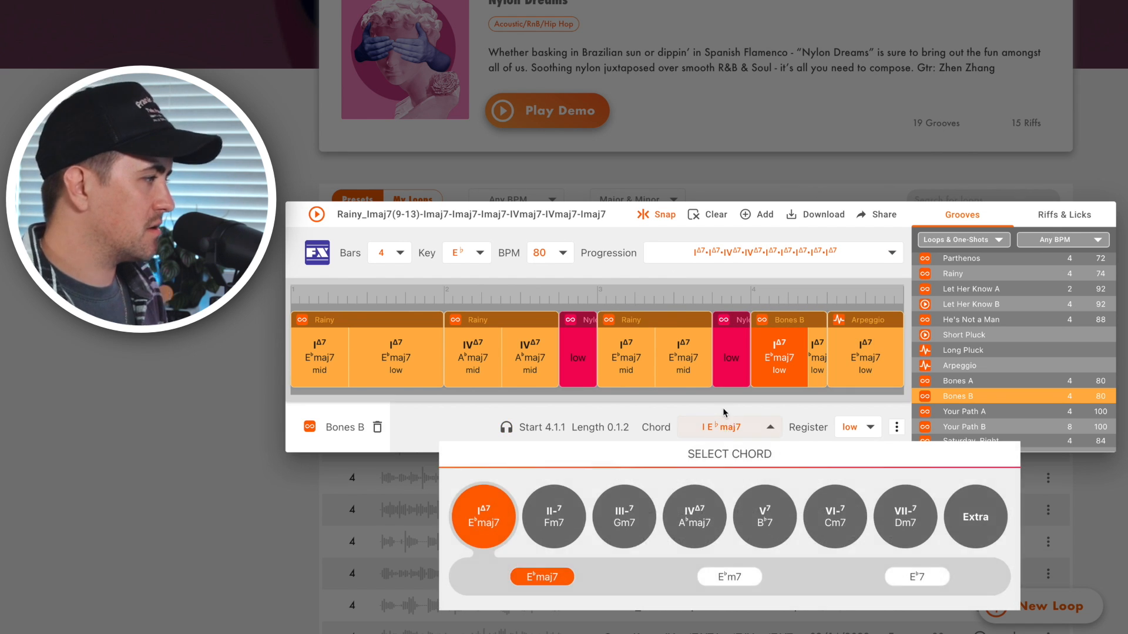
left_click(697, 526)
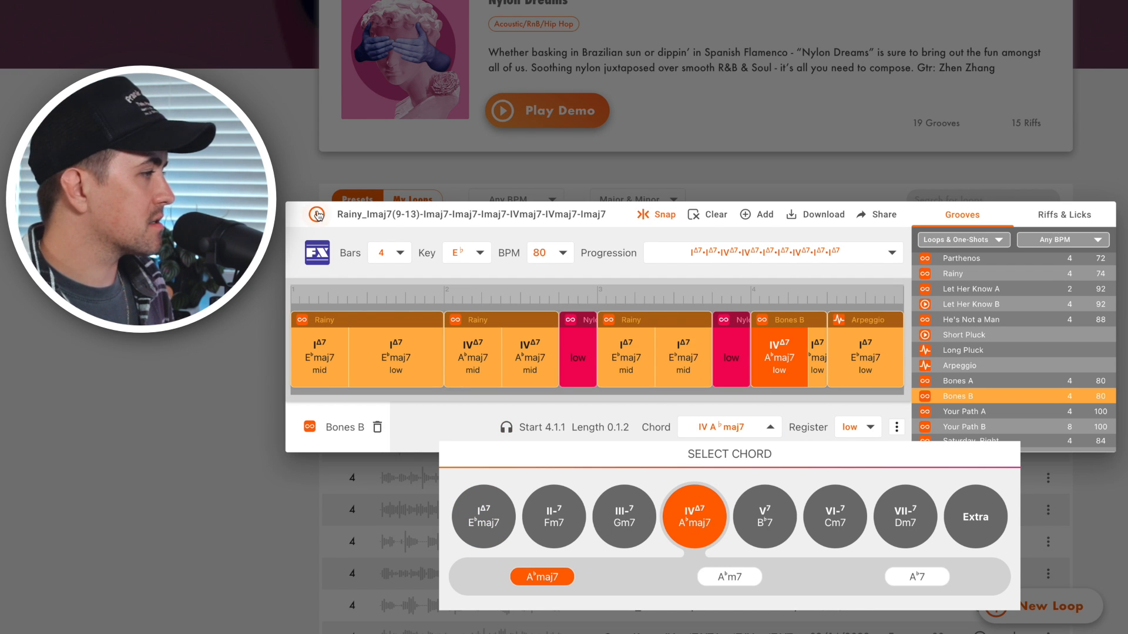
Step: Trim the Bones B clip to its first chord and set the following Arpeggio clip's register to low
left_click(318, 215)
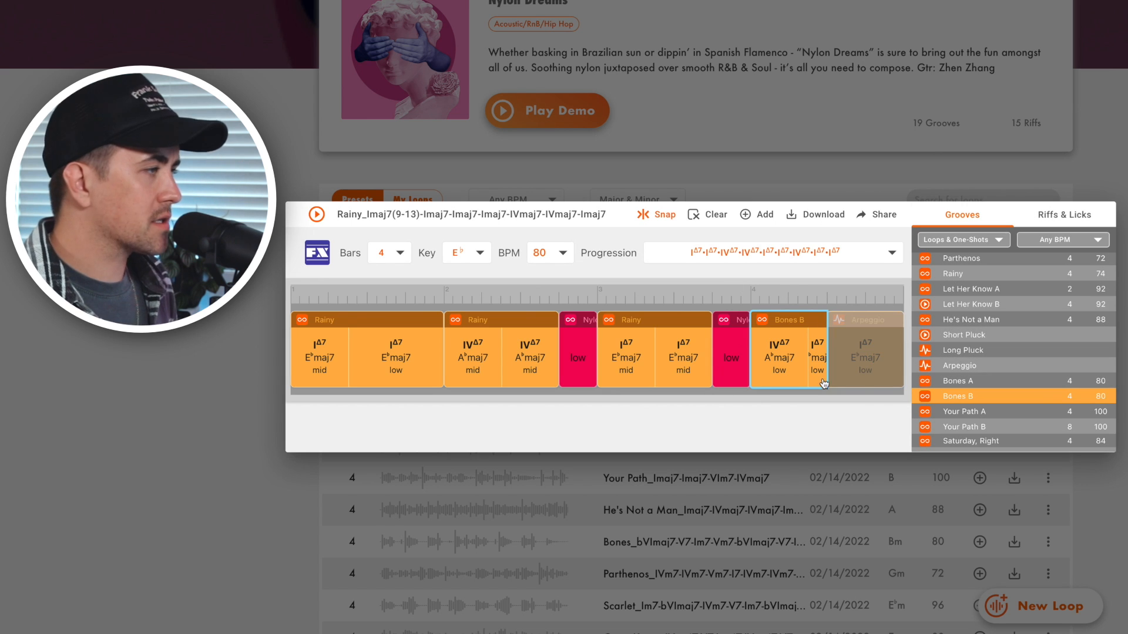
left_click_drag(824, 379, 808, 379)
left_click(822, 353)
left_click(858, 427)
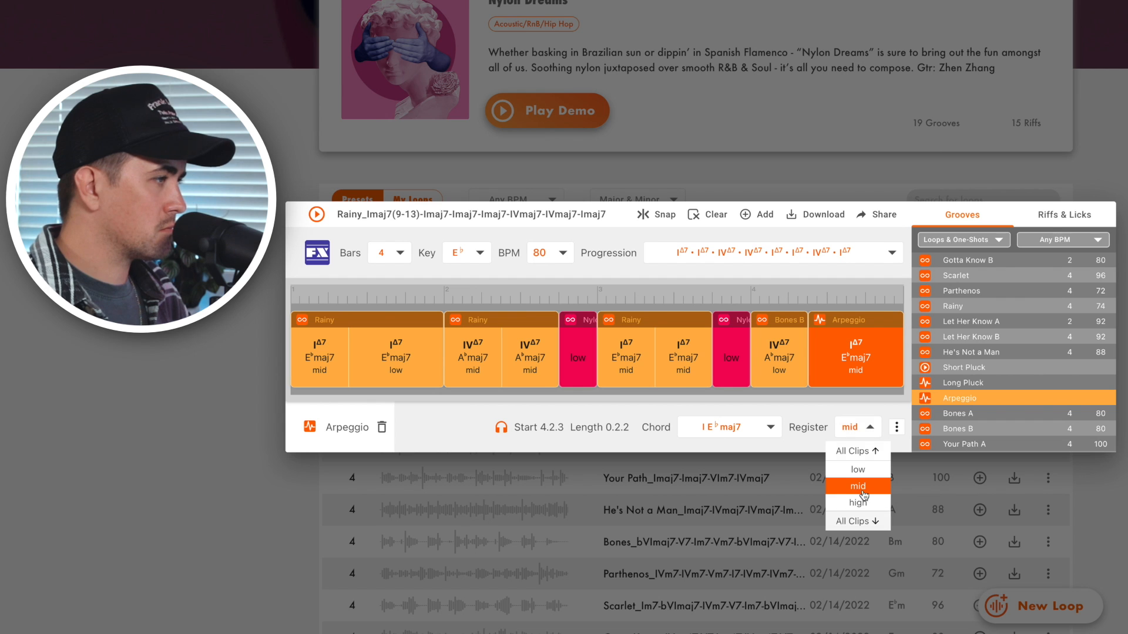
left_click(857, 470)
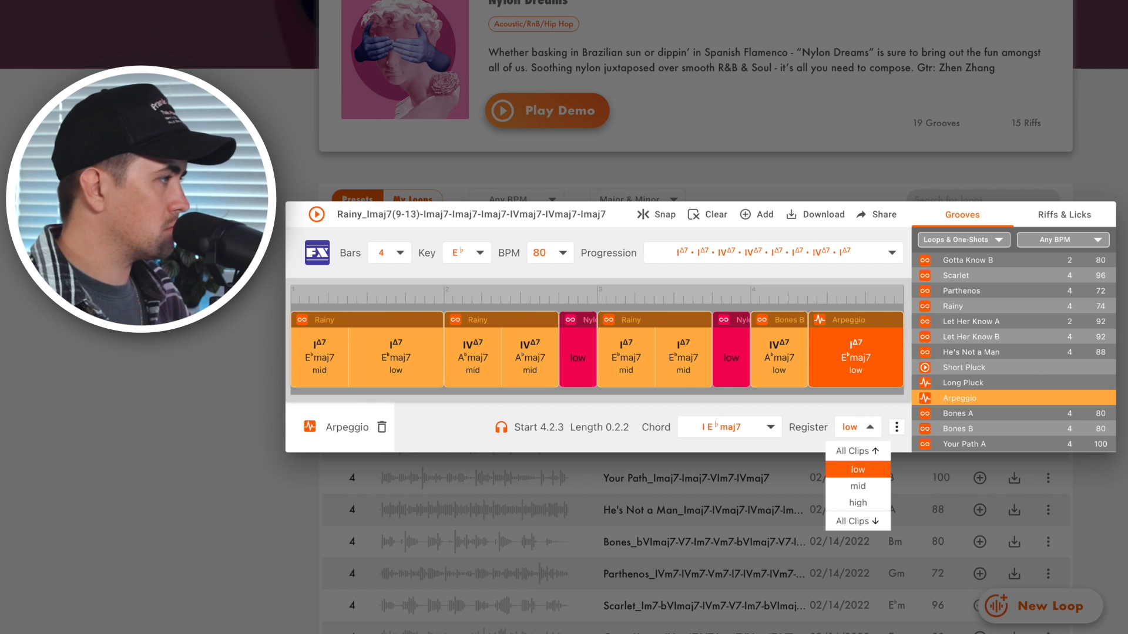
Step: Play back the edited loop and add it to the saved loops
left_click(316, 216)
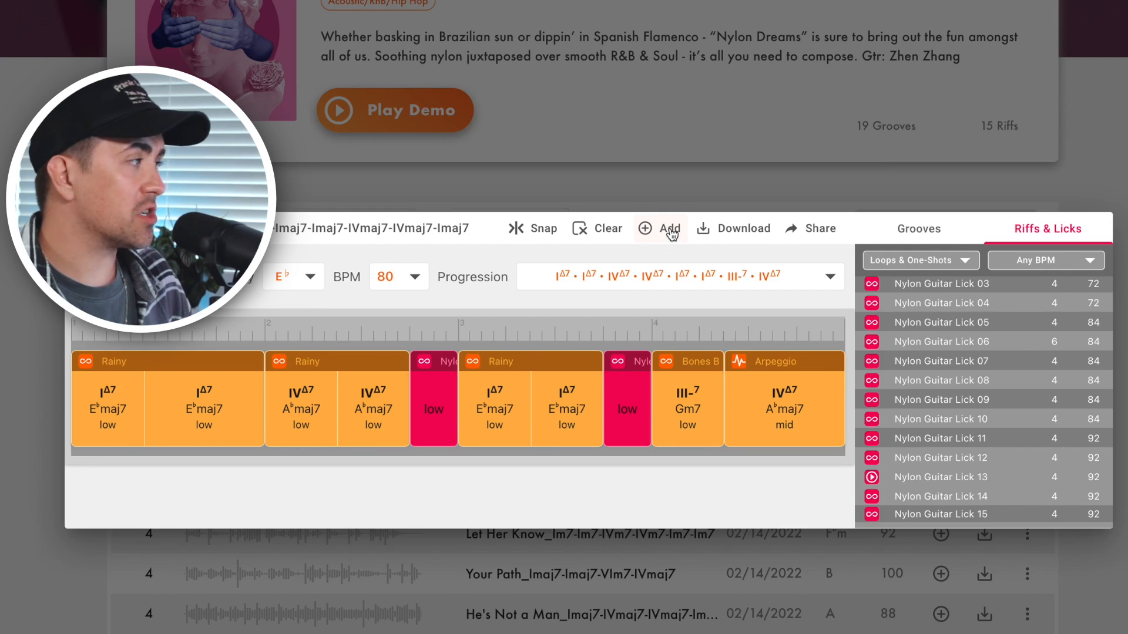
left_click(670, 227)
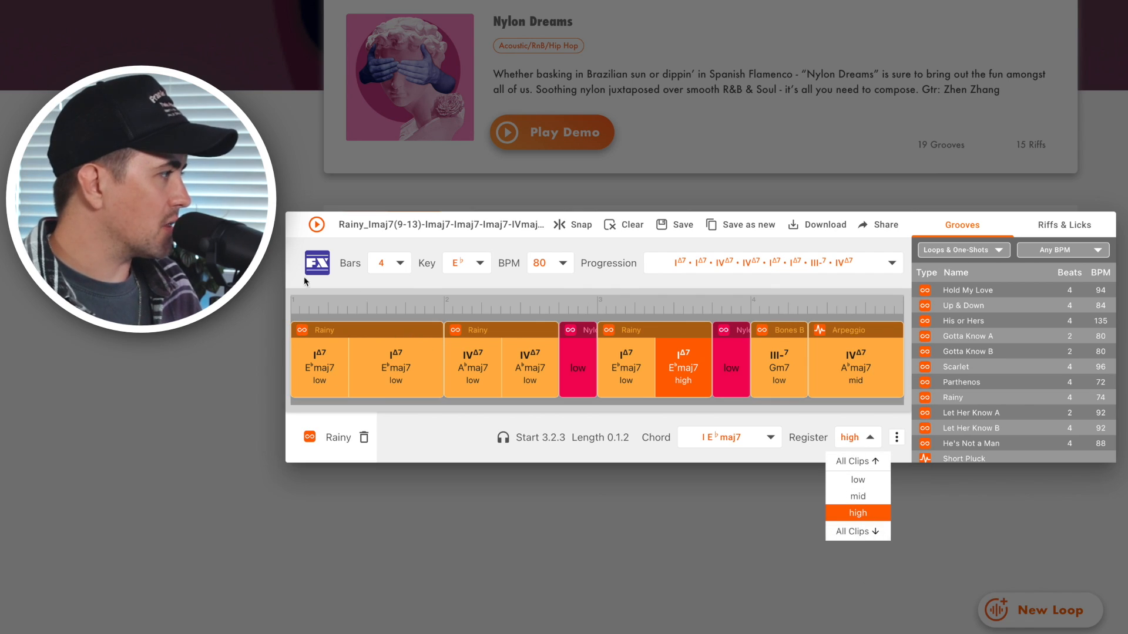
Step: Try the low and mid registers on the second chord of bar 3's Rainy clip and set it to high
left_click(857, 480)
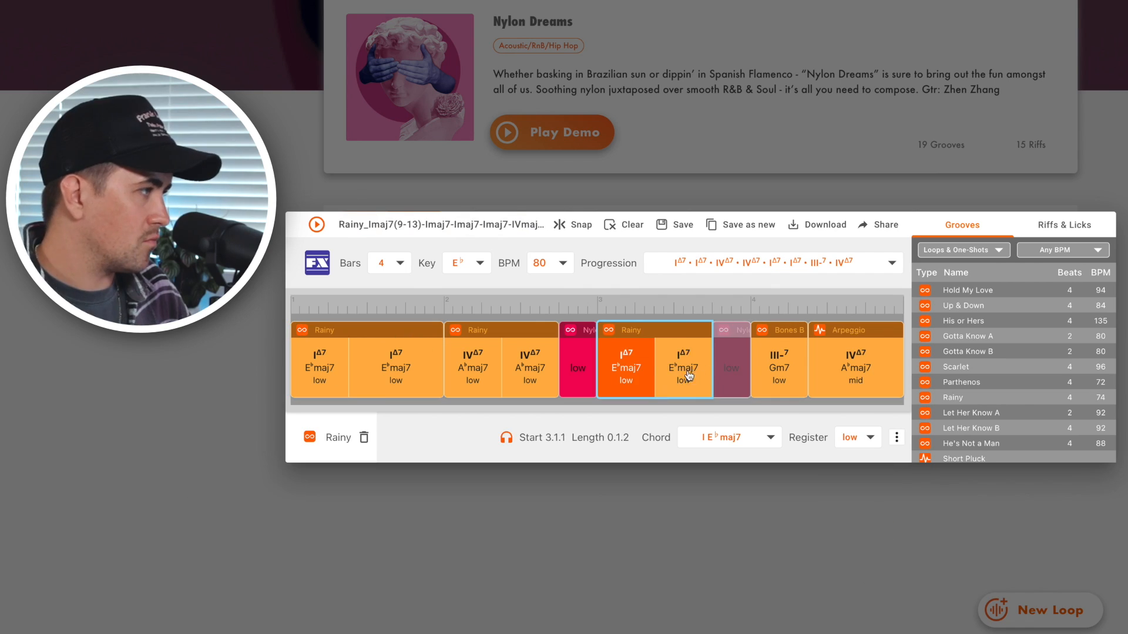
left_click(864, 443)
left_click(866, 495)
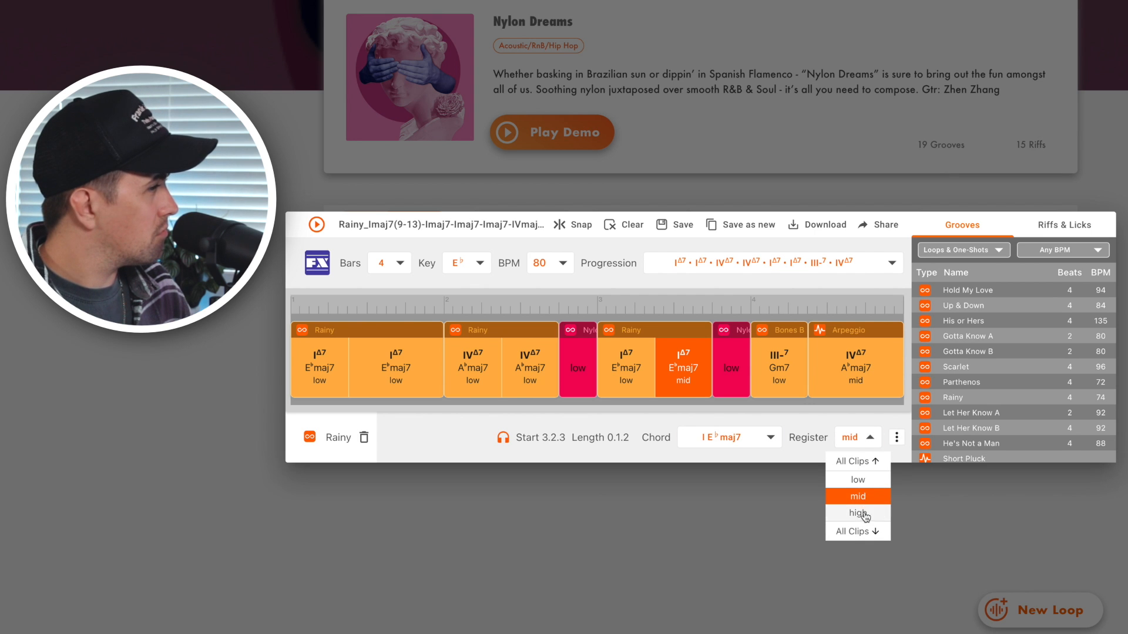
left_click(866, 513)
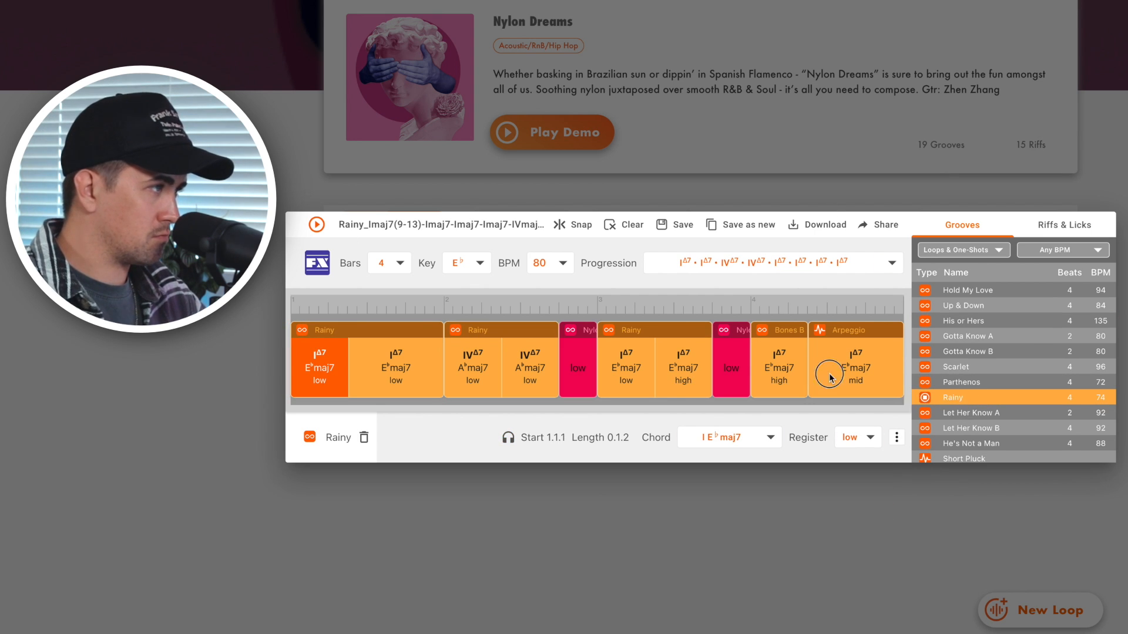
Step: Replace the Bones B clip at the start of bar 4 with a Rainy clip and set its chord to E♭maj7(9,13)
left_click_drag(831, 378, 778, 368)
left_click(751, 362)
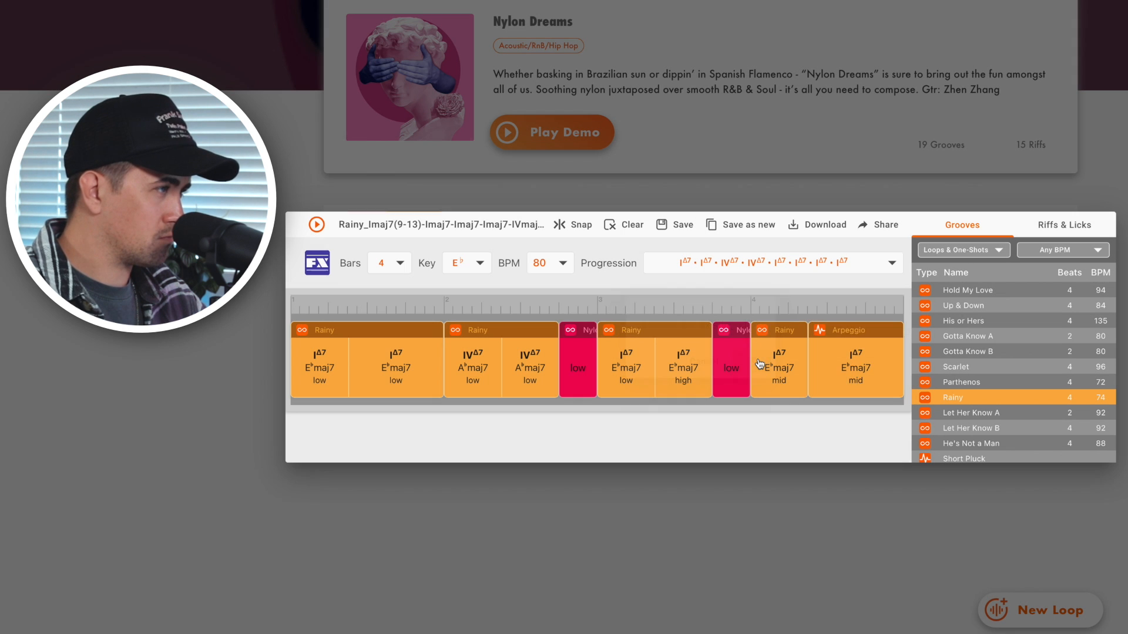
left_click(781, 357)
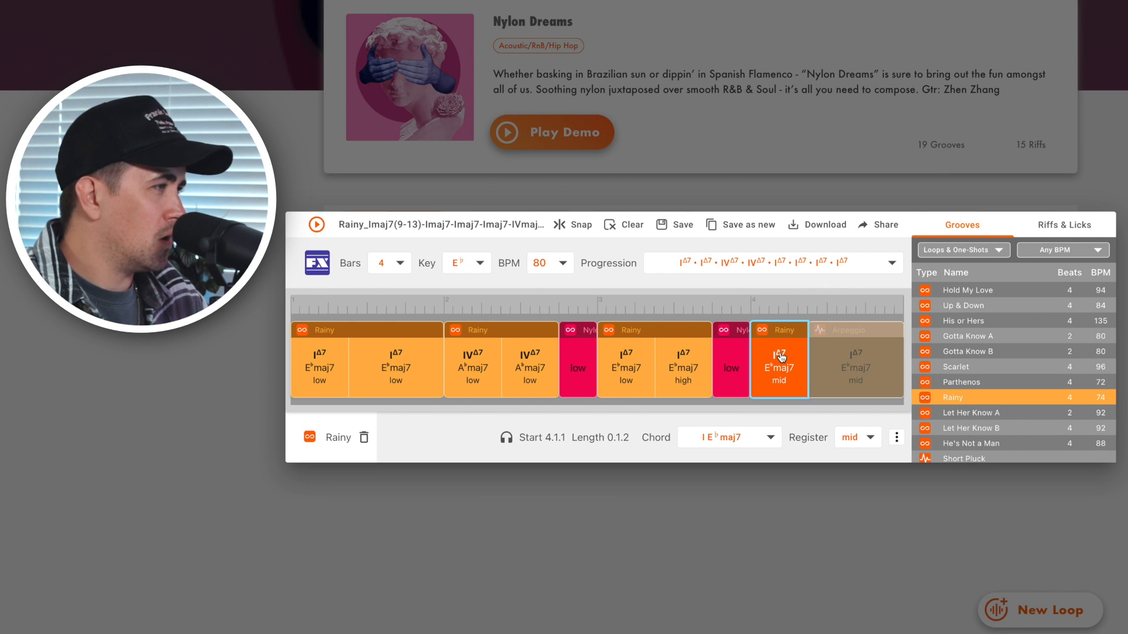
left_click(728, 437)
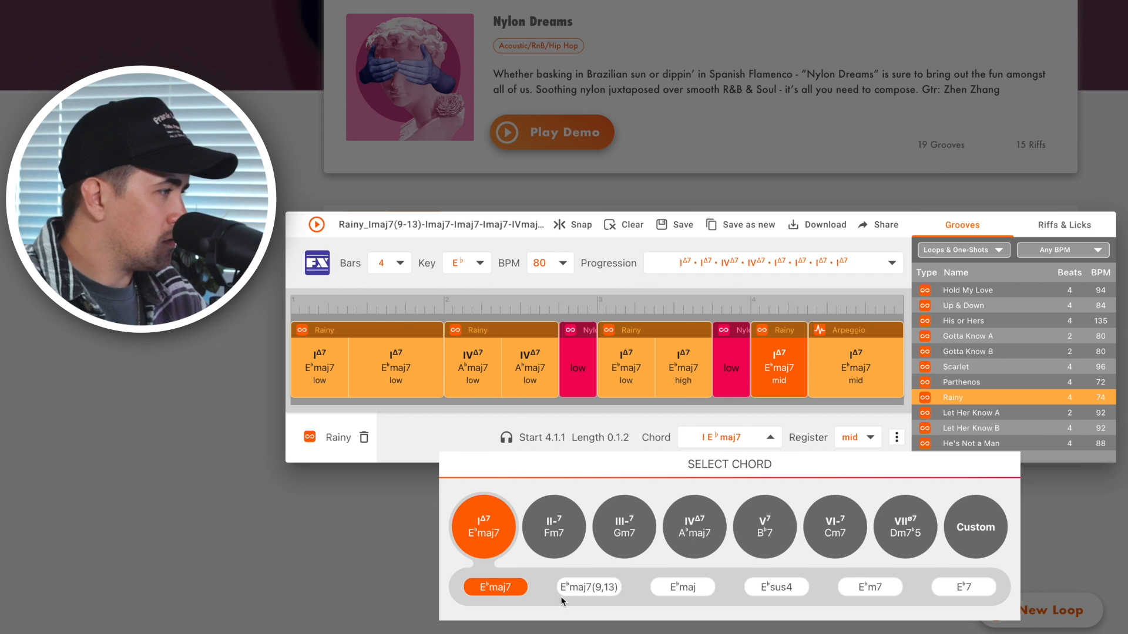
left_click(579, 588)
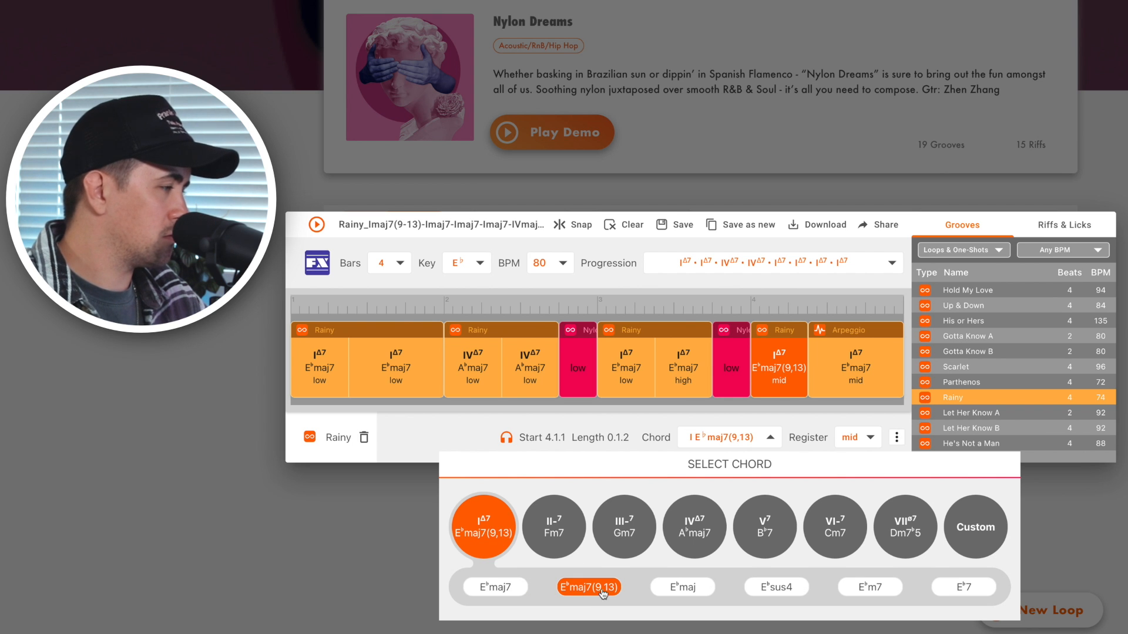
Step: Try E♭maj7(9,13) as the first chord of the Rainy clip in bar 1
left_click(324, 365)
left_click(591, 588)
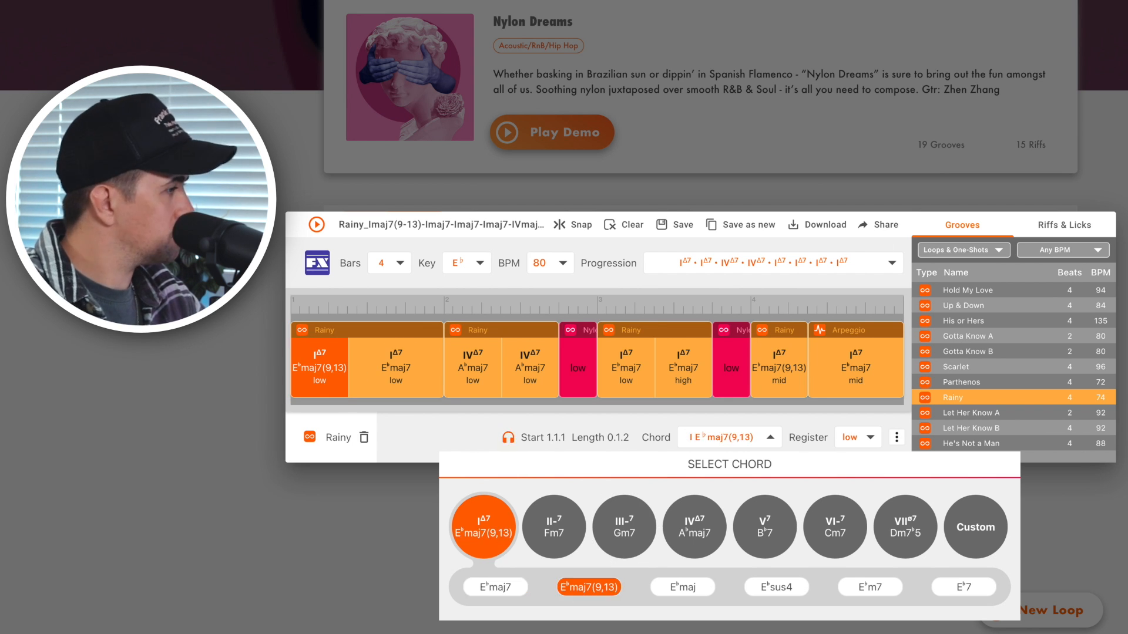
left_click(385, 373)
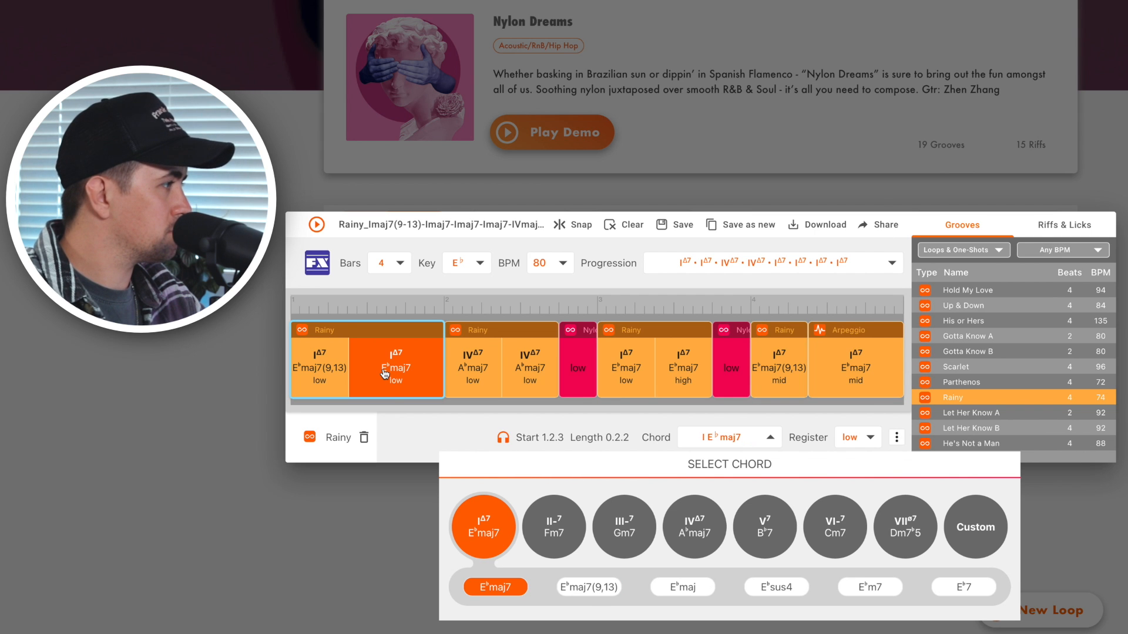
left_click(405, 422)
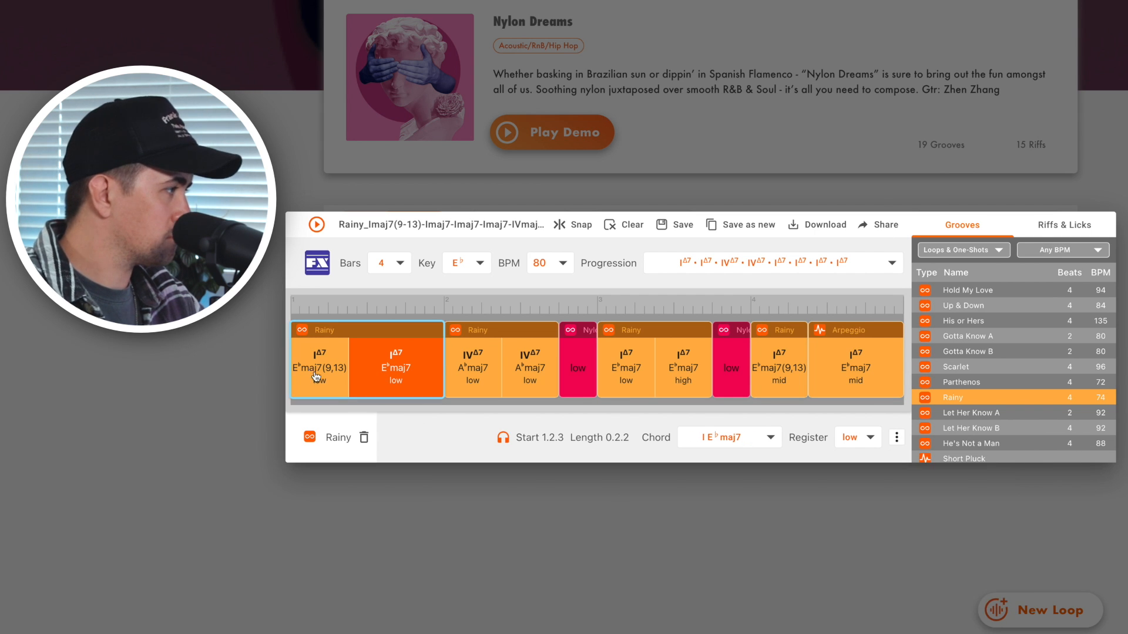
Step: Delete the Nylon Guitar Lick 01 clip from the last beat of bar 3
left_click(772, 369)
left_click(847, 383)
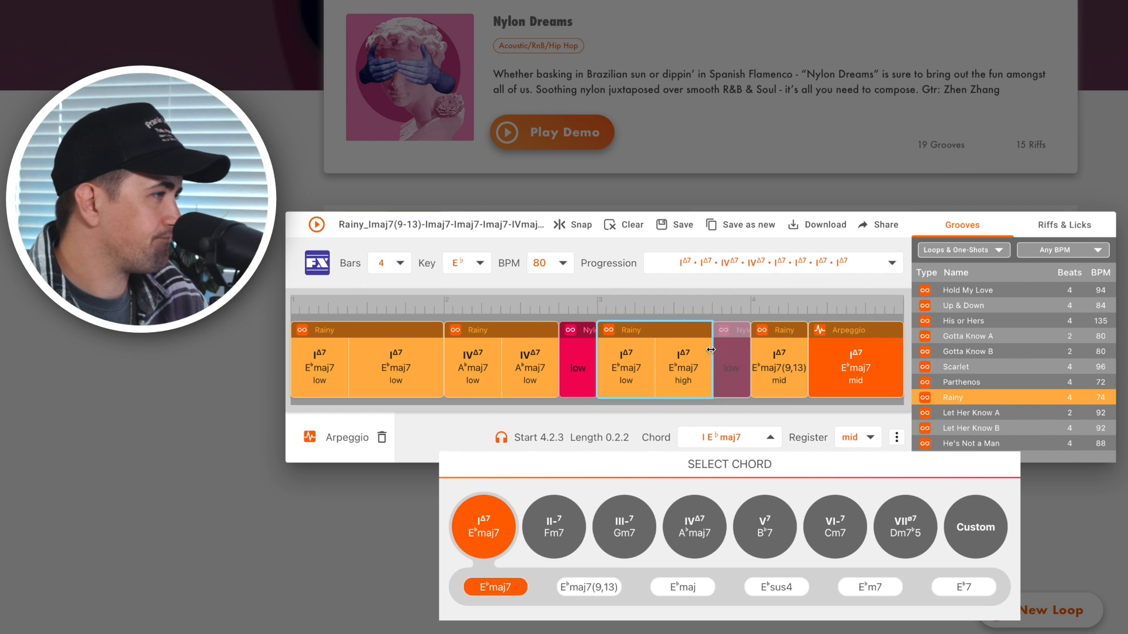
left_click(730, 370)
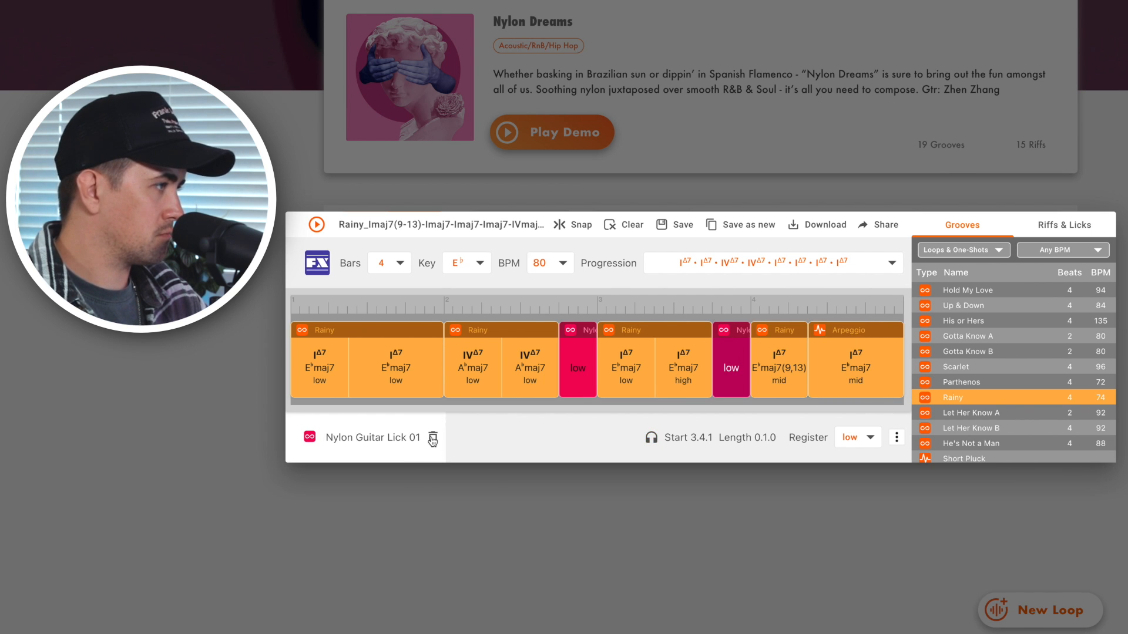
left_click(433, 438)
left_click(732, 361)
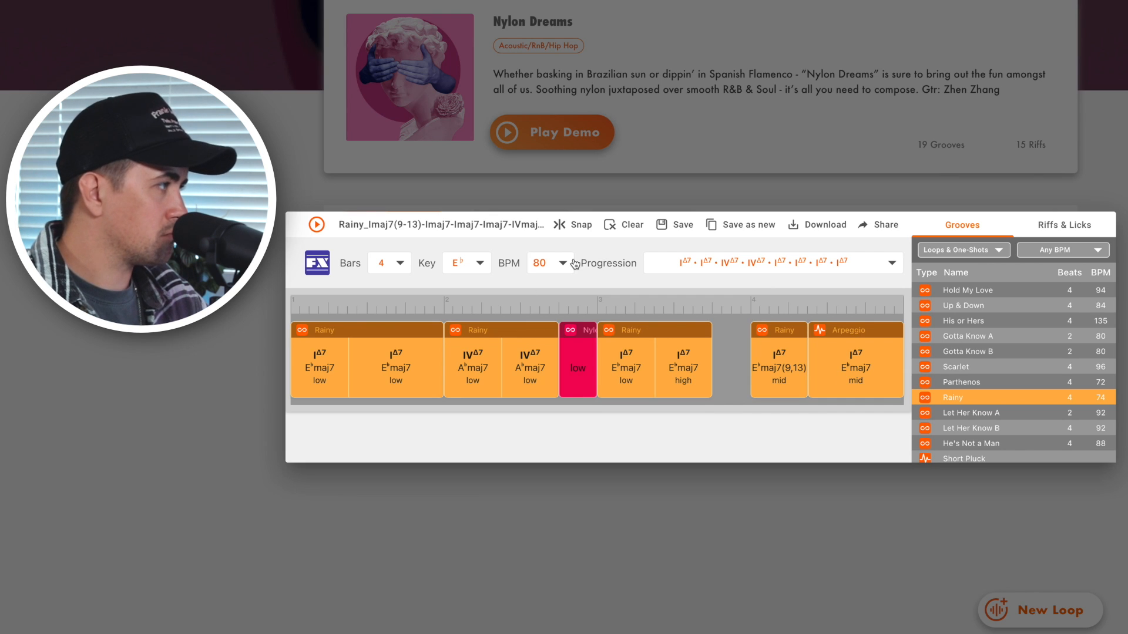
Step: Extend the Rainy clip to the end of bar 3 and set the Arpeggio clip's chord to IV A♭maj7
left_click_drag(713, 396, 750, 395)
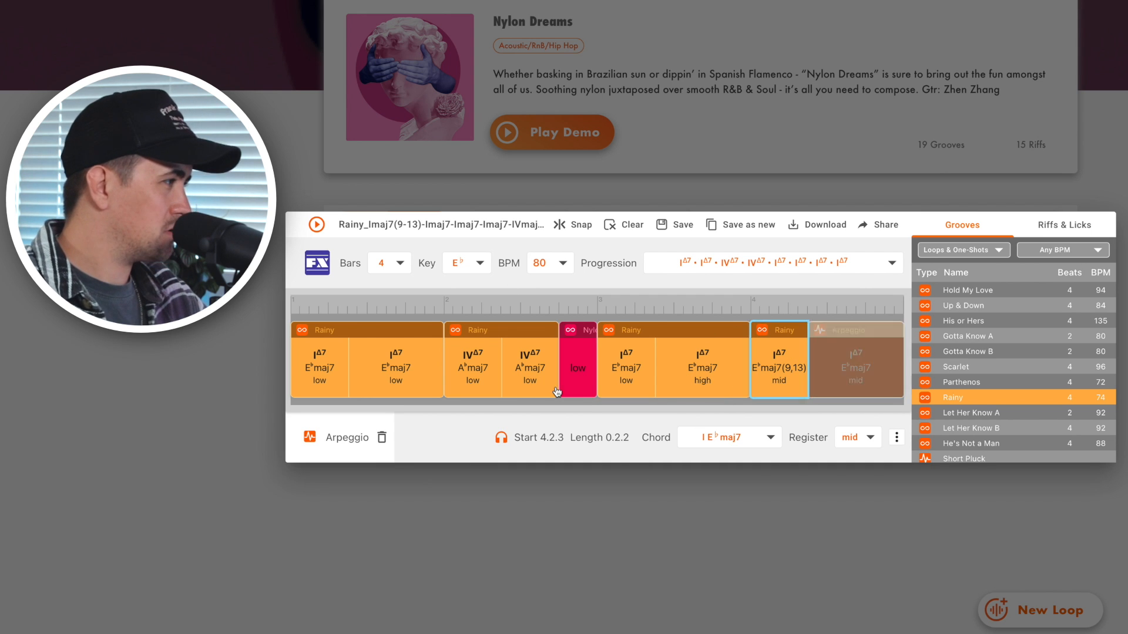
left_click(732, 437)
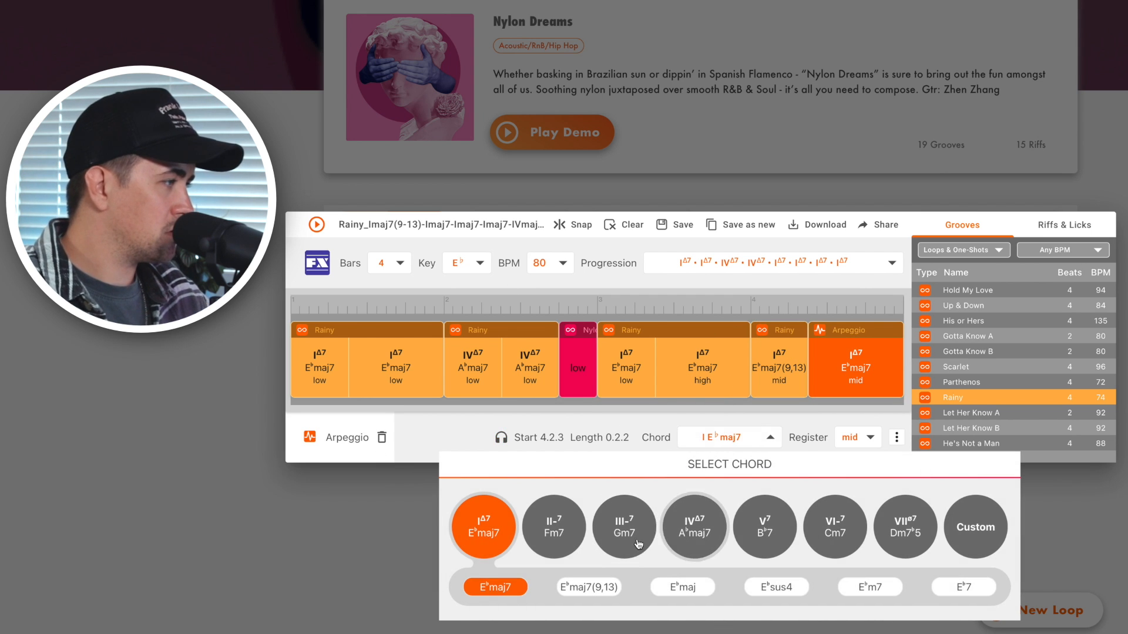
left_click(690, 540)
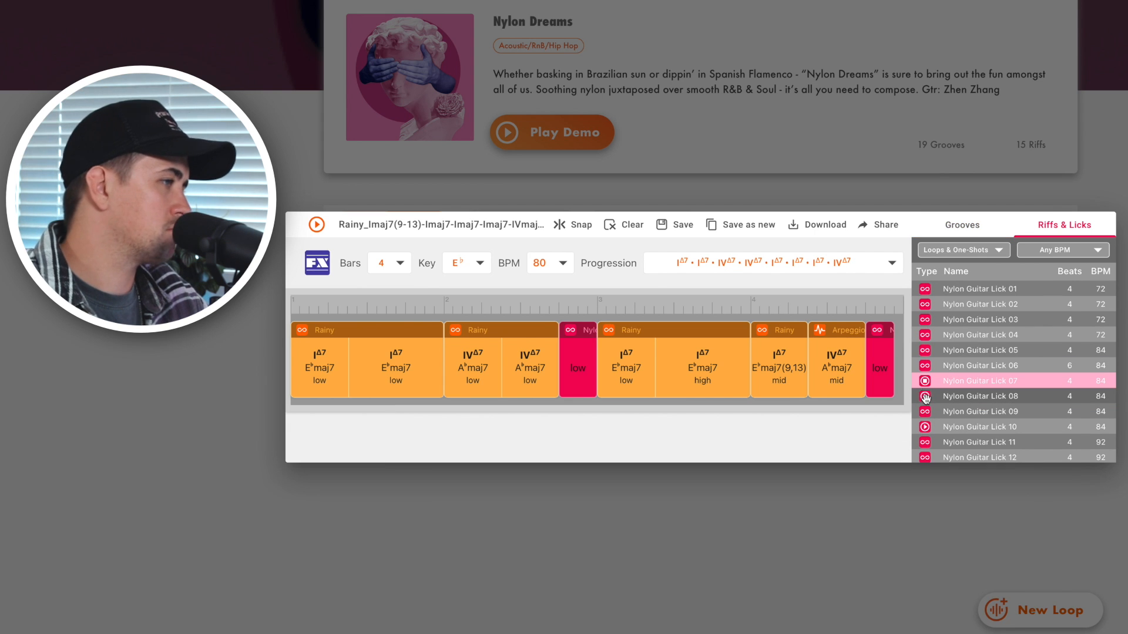
Step: Replace the Nylon Guitar Lick 06 clip on the last beat of bar 4 with Nylon Guitar Lick 07 and play the loop
left_click(886, 373)
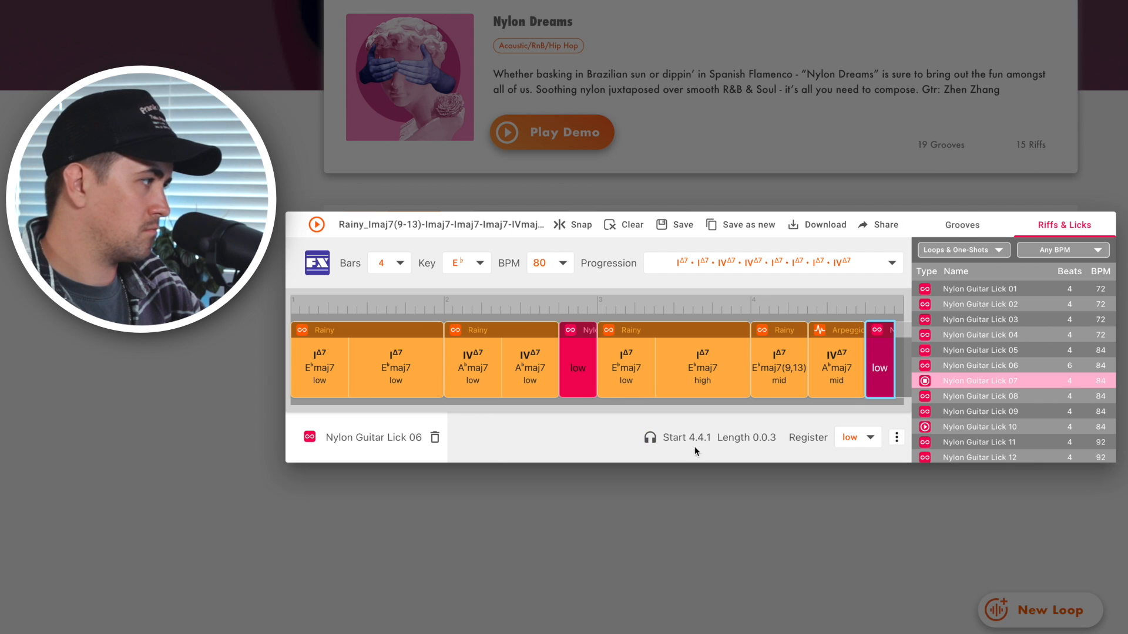
key("Delete")
left_click(730, 362)
left_click_drag(940, 381, 889, 329)
left_click(316, 225)
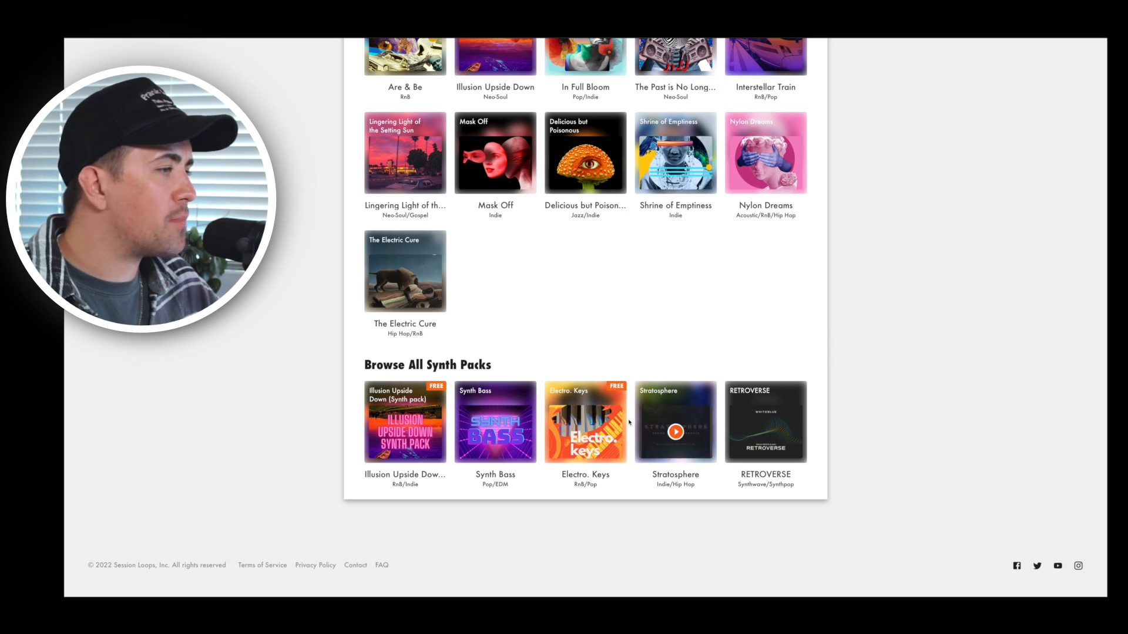
Step: Start a new loop in the Electro. Keys synth pack and audition the Sober B groove
left_click(595, 405)
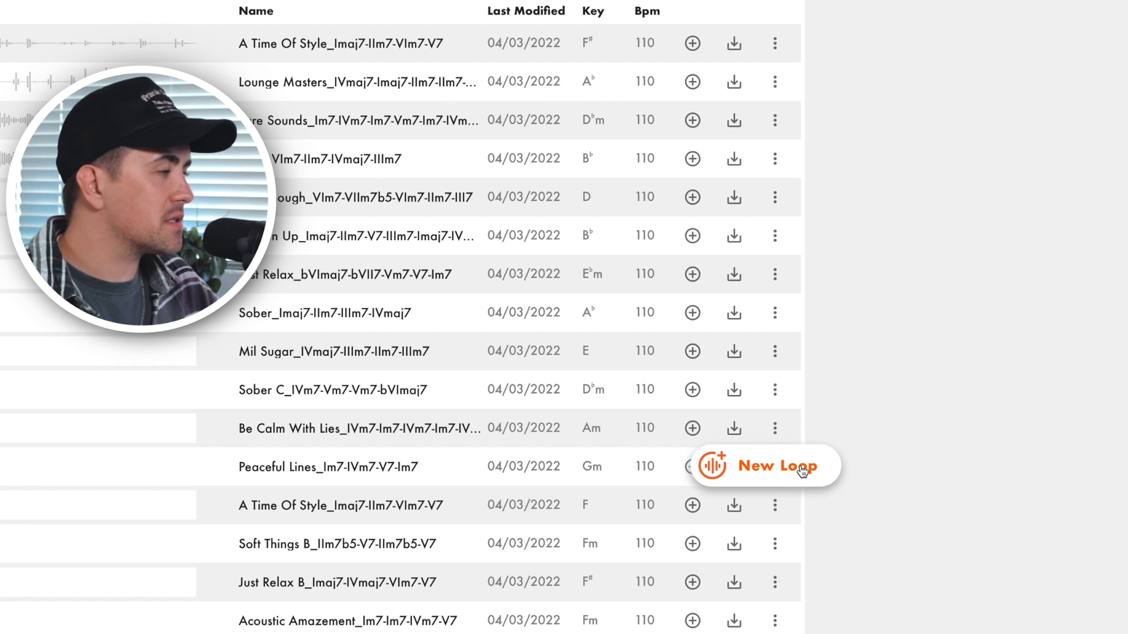
left_click(802, 470)
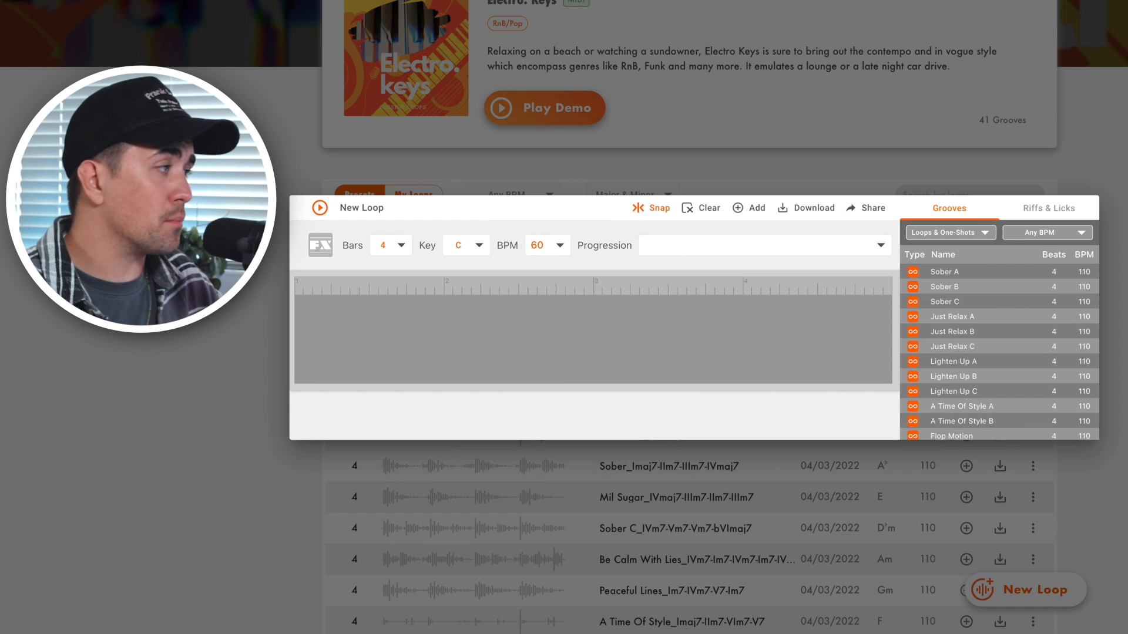
left_click(915, 286)
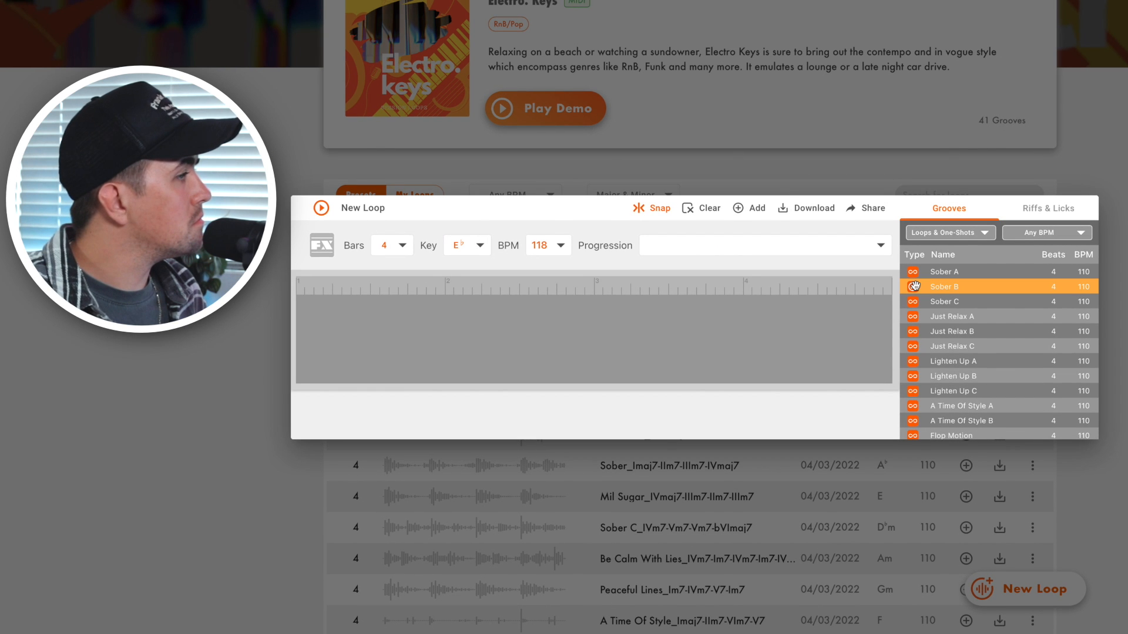
Step: Place the Sober A groove in bar 1 and set its chord to II Fm7
left_click_drag(940, 272, 328, 344)
left_click(524, 567)
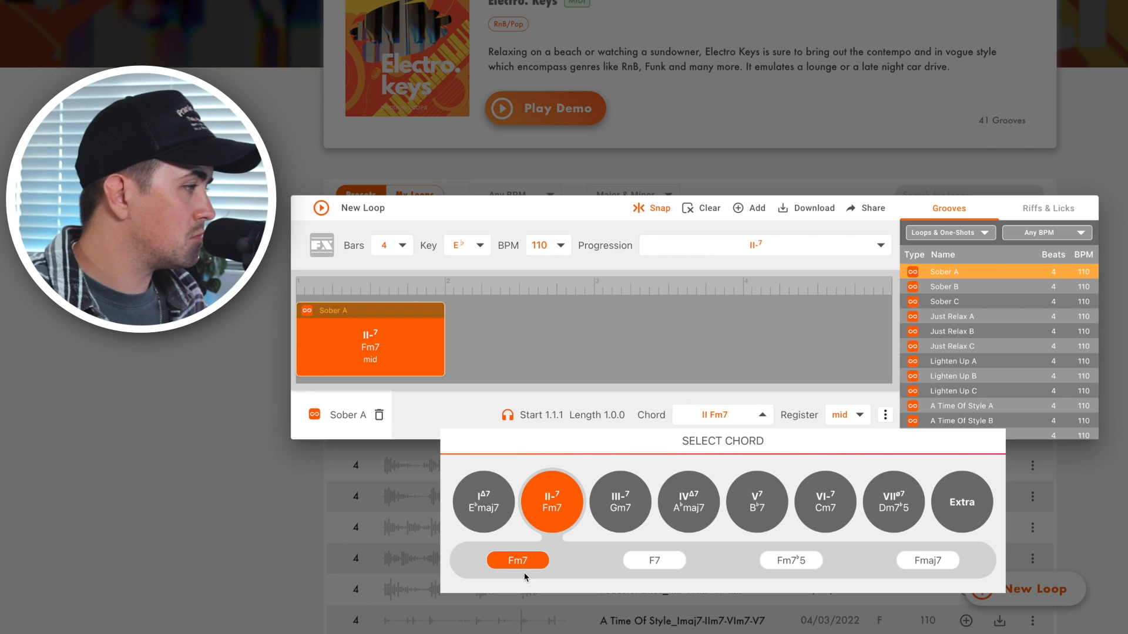
left_click(555, 510)
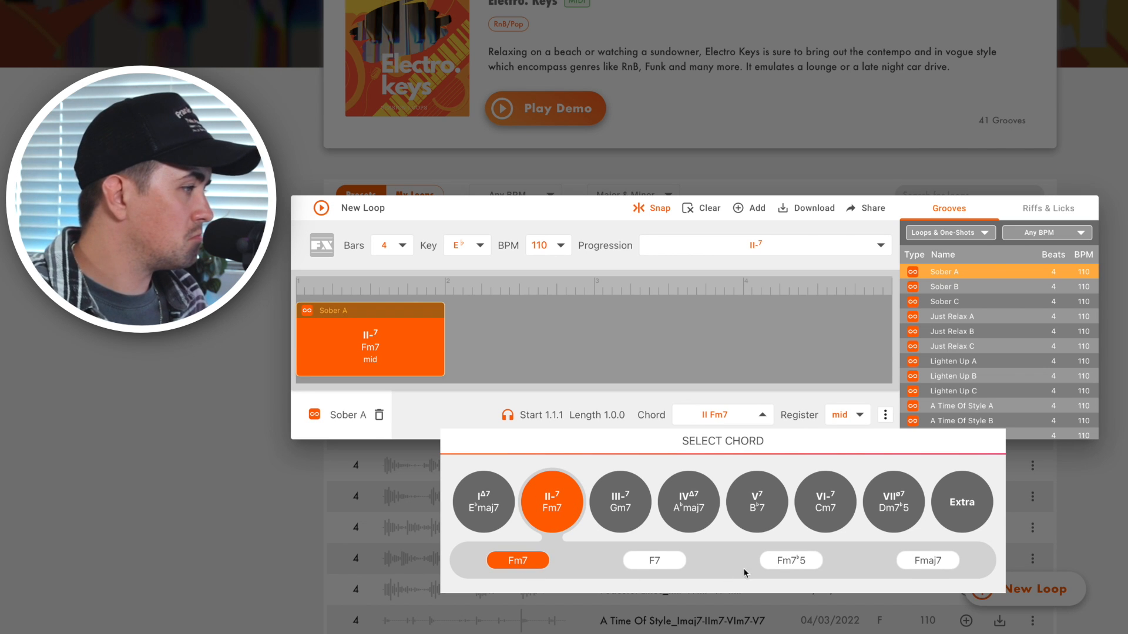
left_click(747, 336)
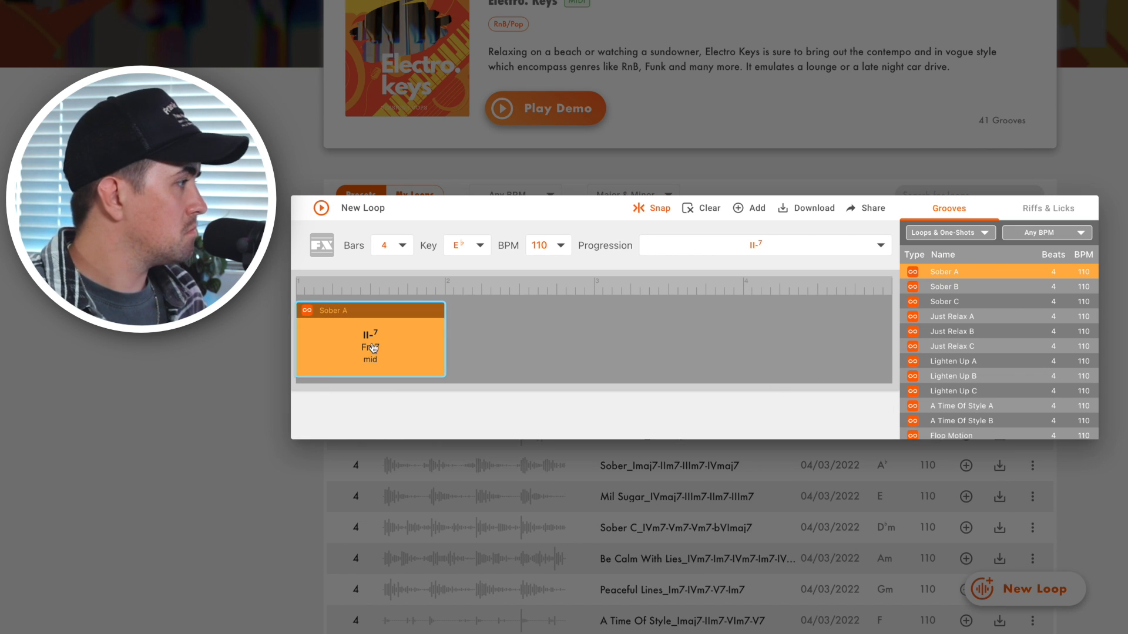
Step: Place a second Sober A clip in bar 2 and set its chord to IV A♭maj7
left_click_drag(913, 271, 452, 369)
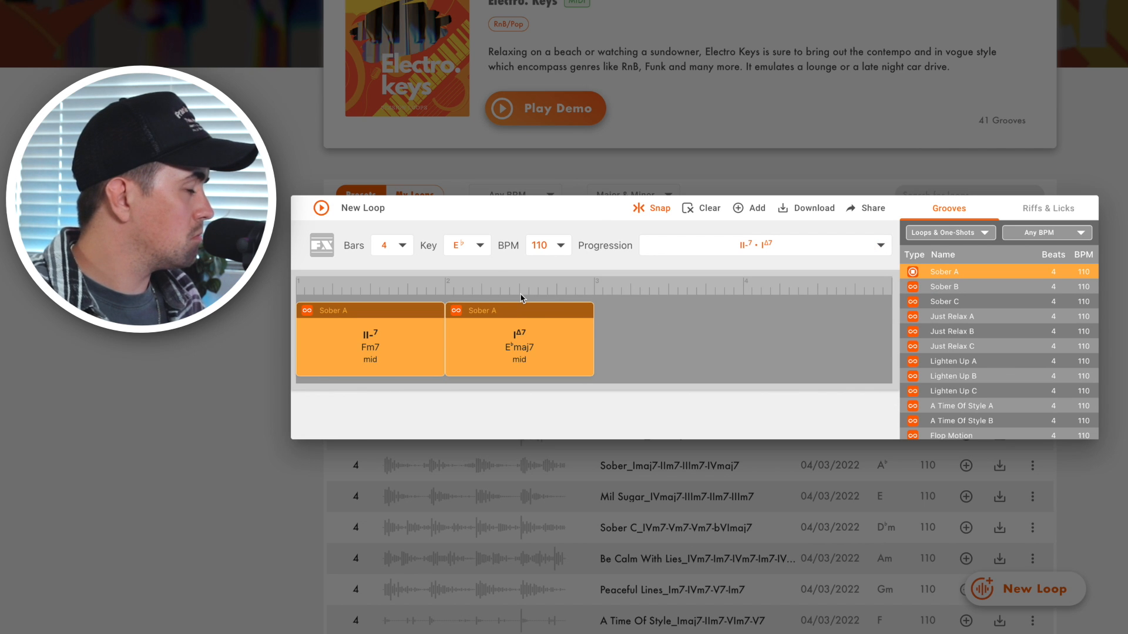
left_click(525, 349)
left_click(723, 415)
left_click(690, 509)
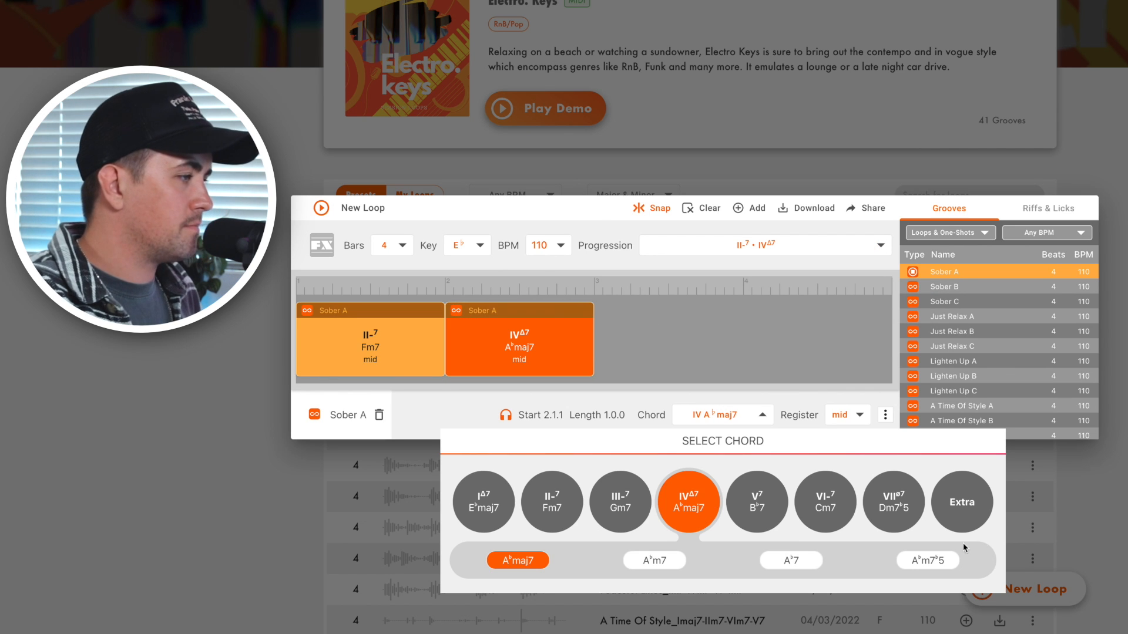
Step: Try the low and high registers on the Sober A clip in bar 2 and return it to mid
left_click(846, 414)
left_click(847, 455)
left_click(849, 416)
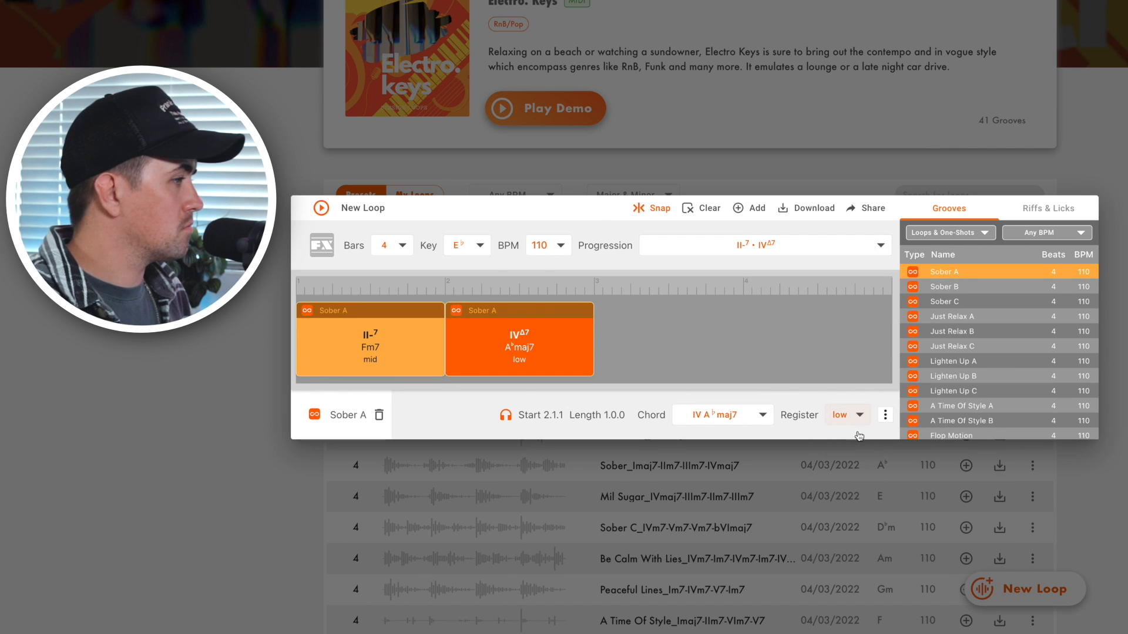
left_click(855, 415)
left_click(847, 488)
left_click(845, 418)
left_click(845, 418)
left_click(848, 472)
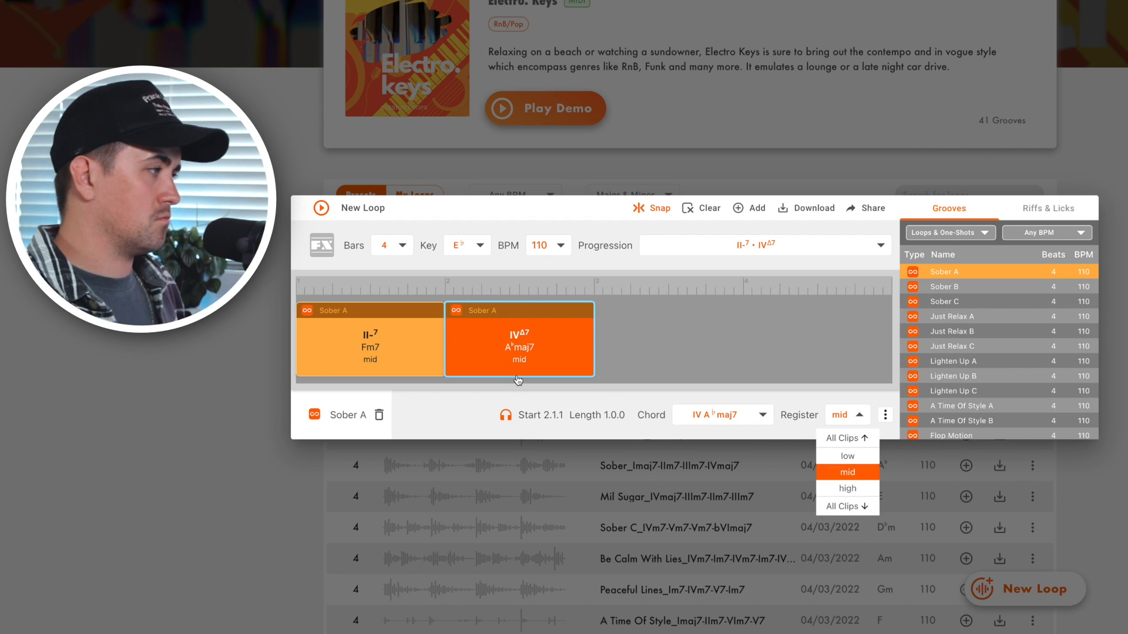
Step: Audition the Just Relax A groove and place it at the start of bar 3
left_click(913, 317)
left_click_drag(934, 326, 642, 358)
left_click(694, 338)
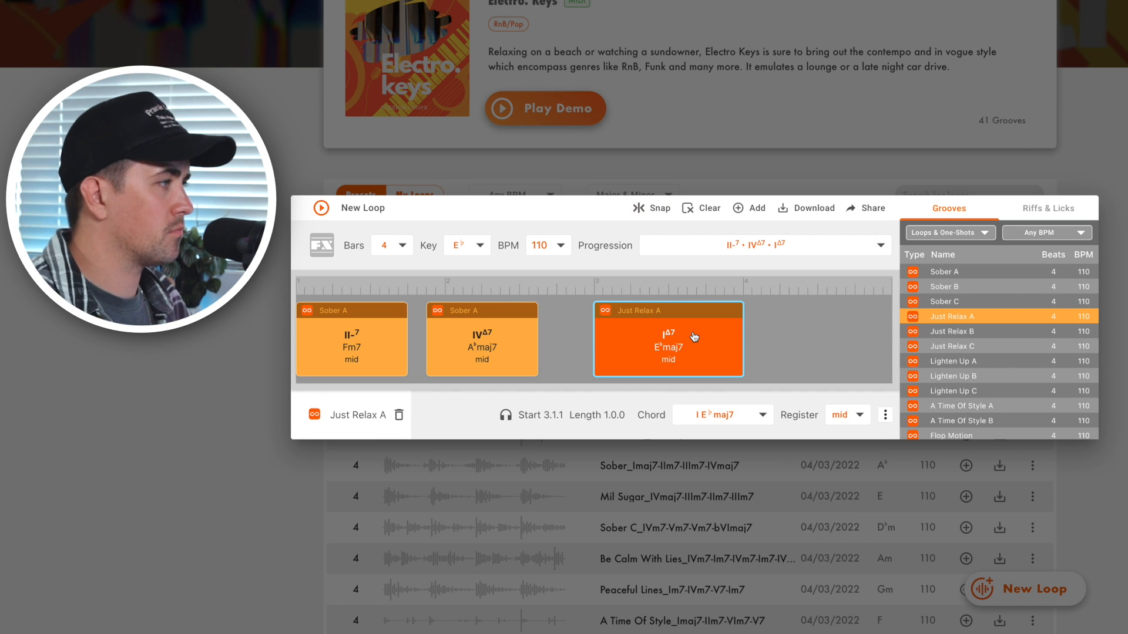
scroll(915, 335, "down", 8)
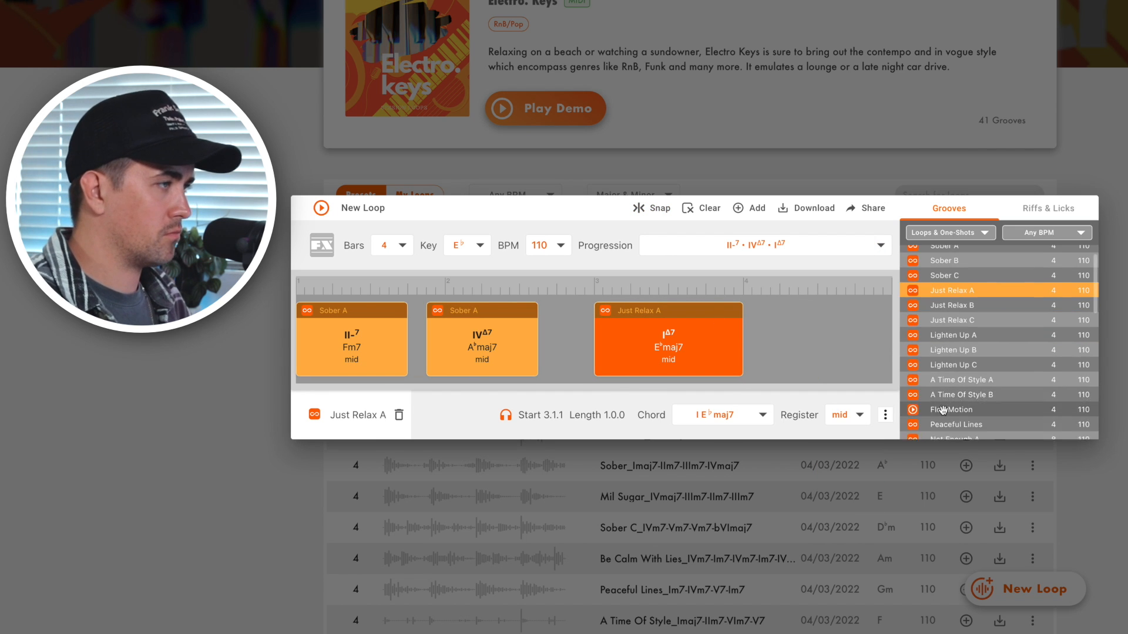
Step: Audition the Infinite Dream A groove and place it in bar 4
left_click(913, 338)
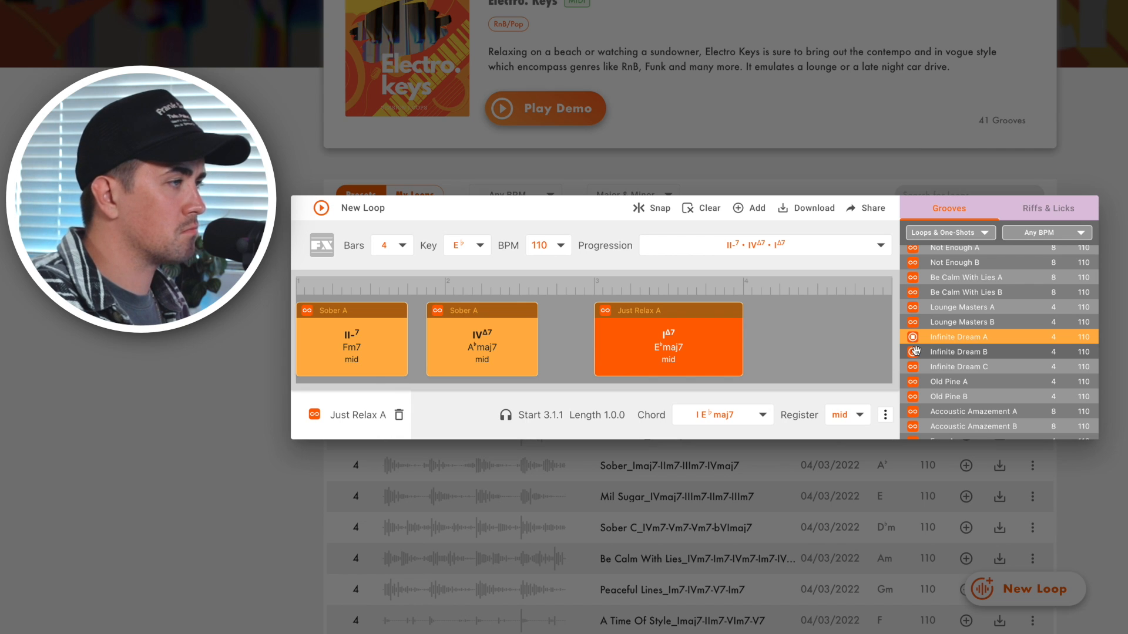
left_click(913, 338)
left_click_drag(946, 339, 758, 350)
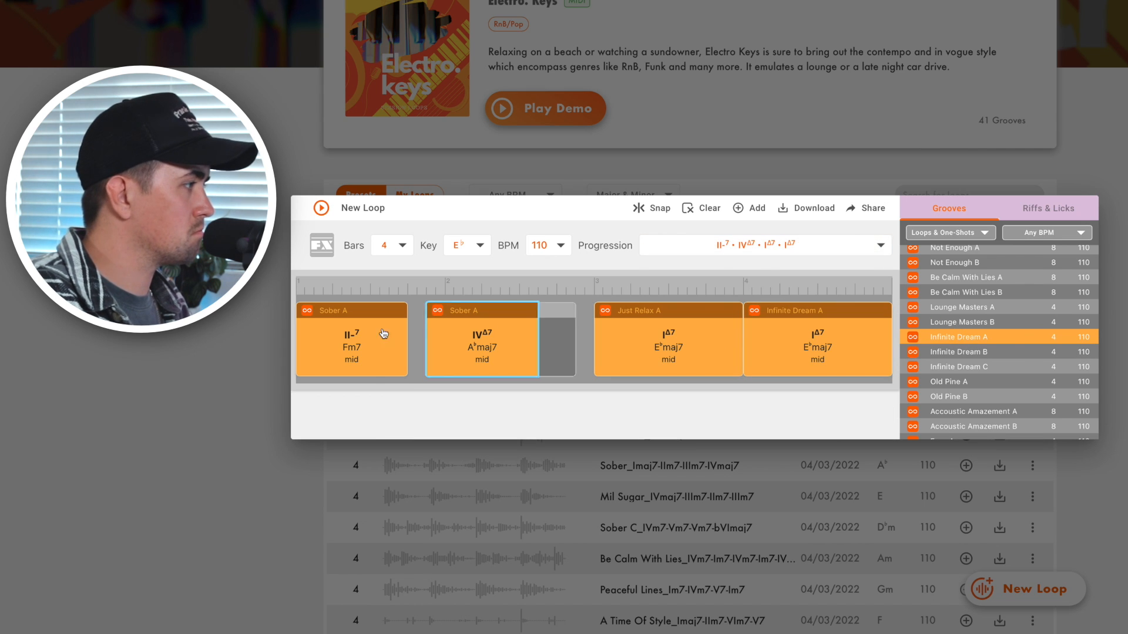
Step: Select each clip along the timeline in turn and set the Infinite Dream A clip's chord in bar 4 to VI Cm7
left_click(365, 339)
left_click(479, 342)
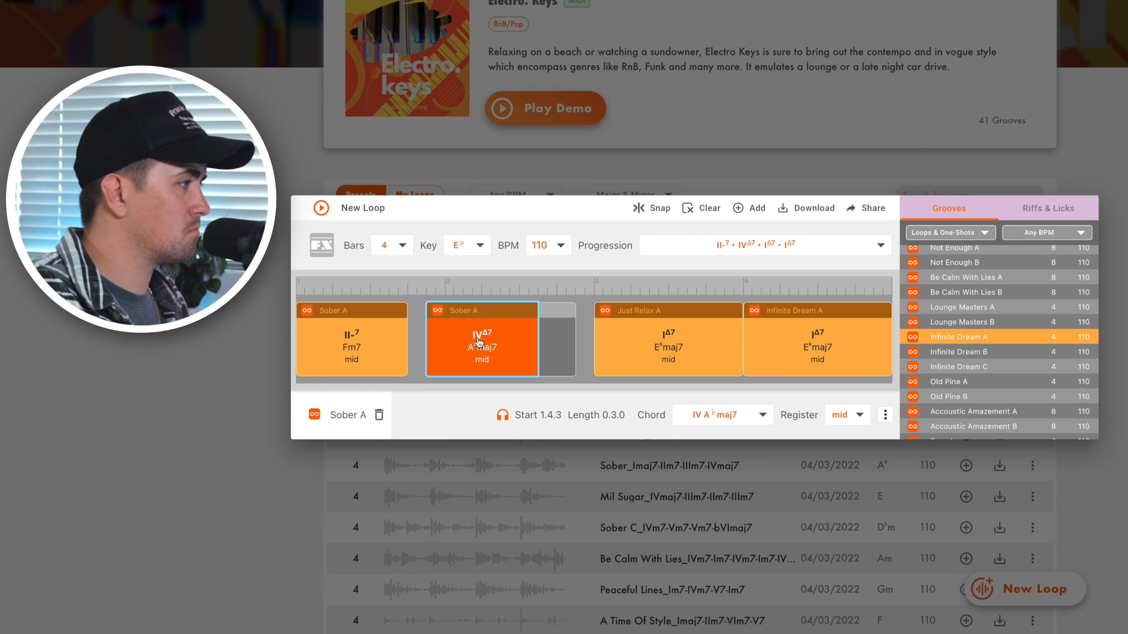
left_click(657, 349)
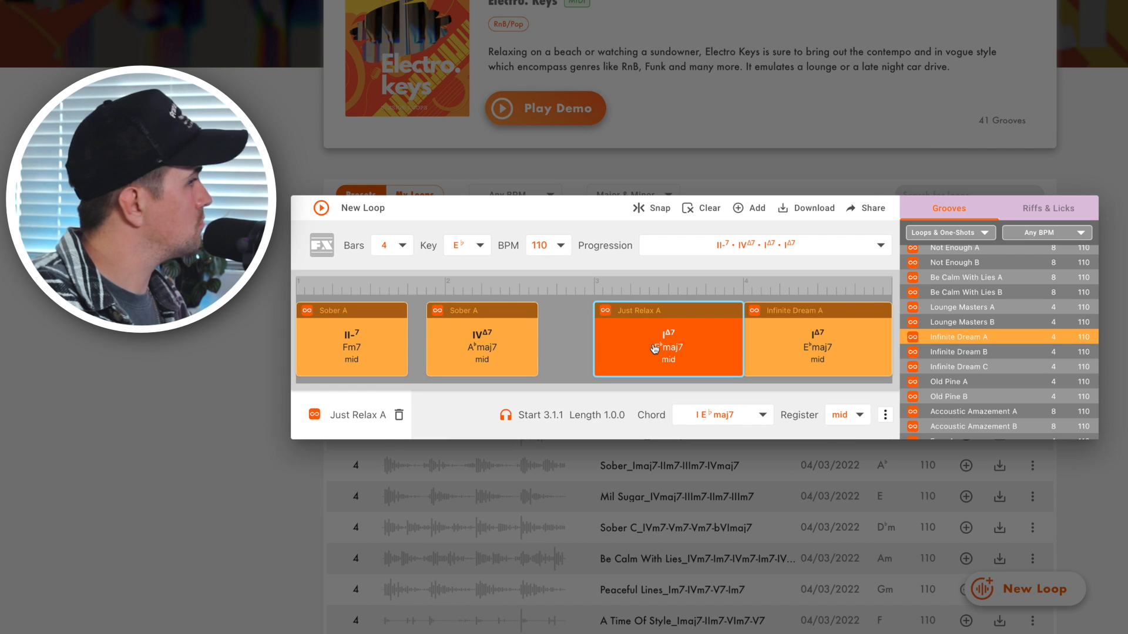
left_click(781, 348)
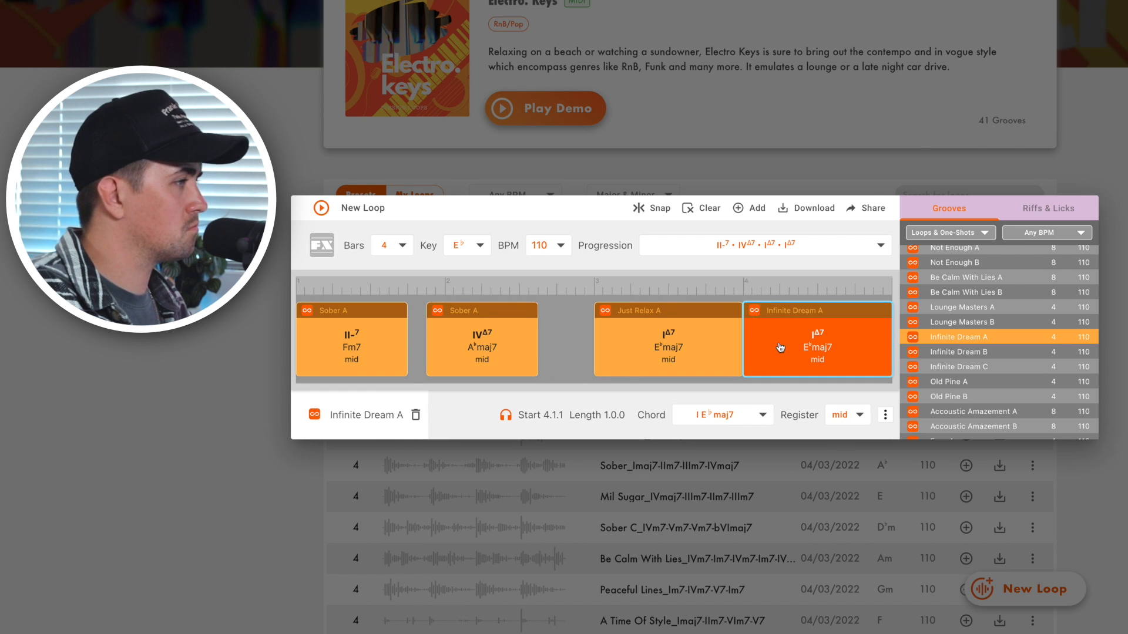
left_click(713, 421)
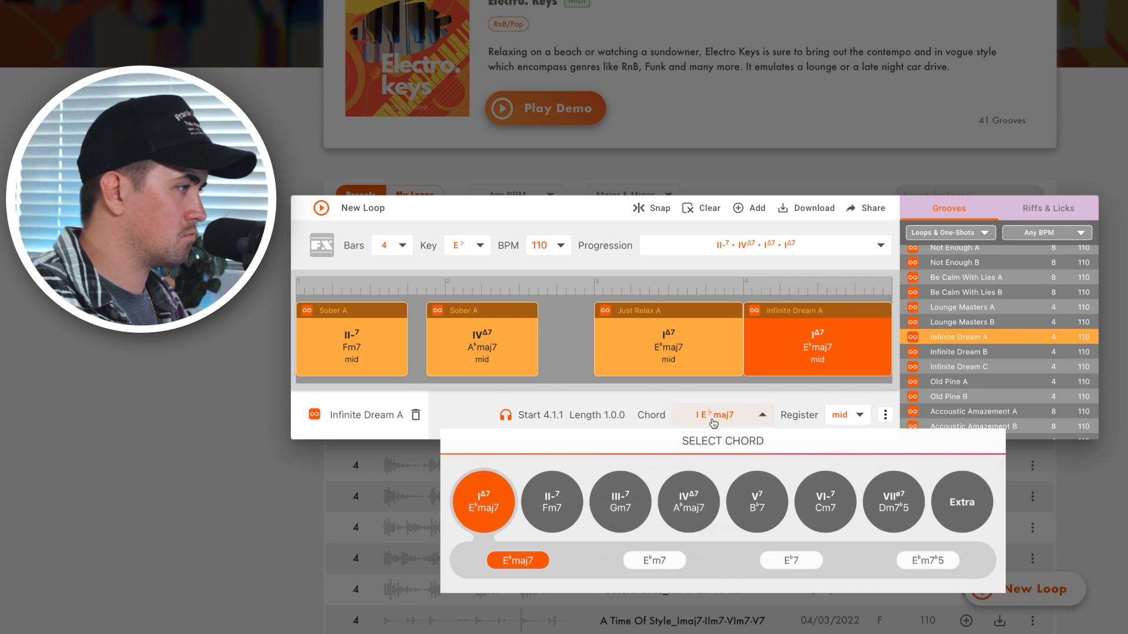
left_click(826, 502)
Step: Replace the clip in bar 4 with the Mil Sugar groove and set its chord to VI Cm7
scroll(912, 422, "down", 3)
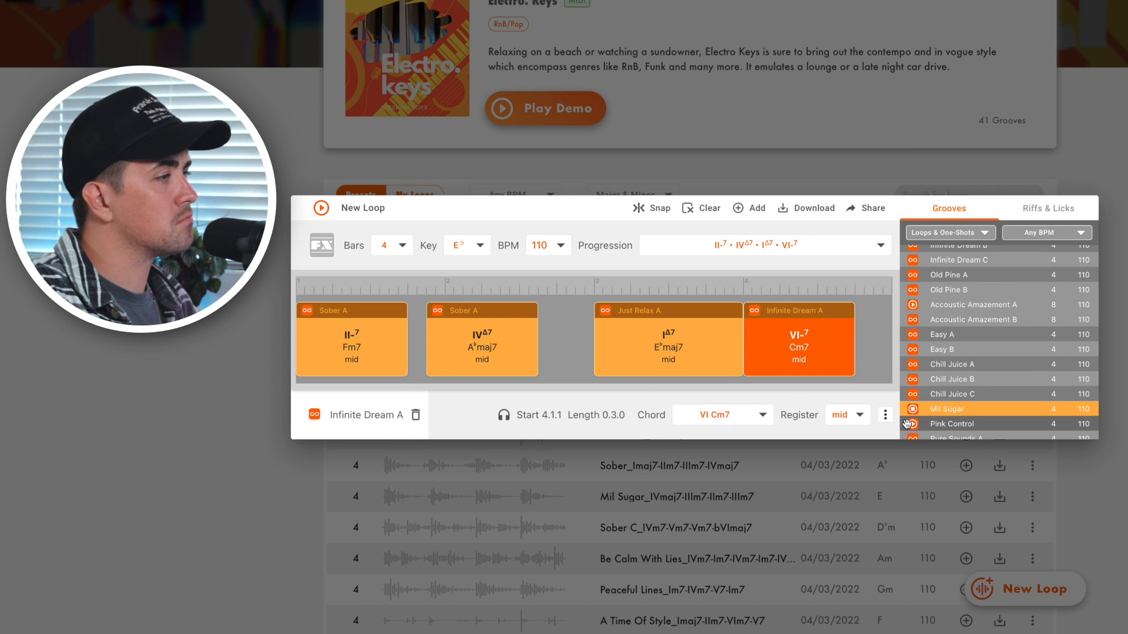
left_click_drag(939, 415, 765, 341)
left_click(746, 341)
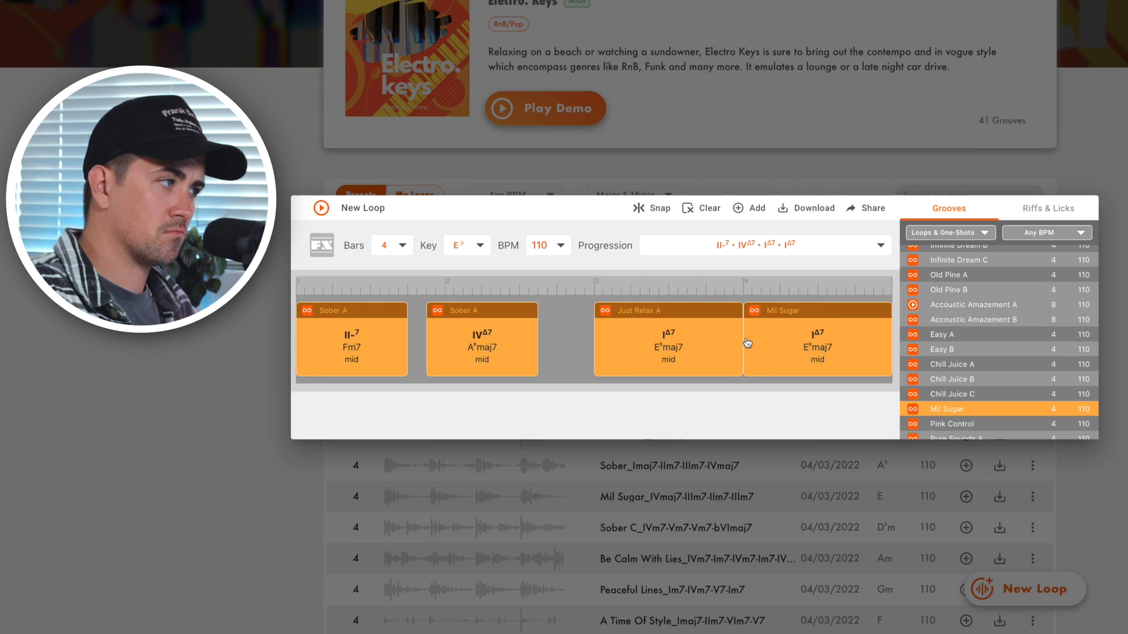
left_click(880, 347)
left_click(718, 415)
left_click(828, 509)
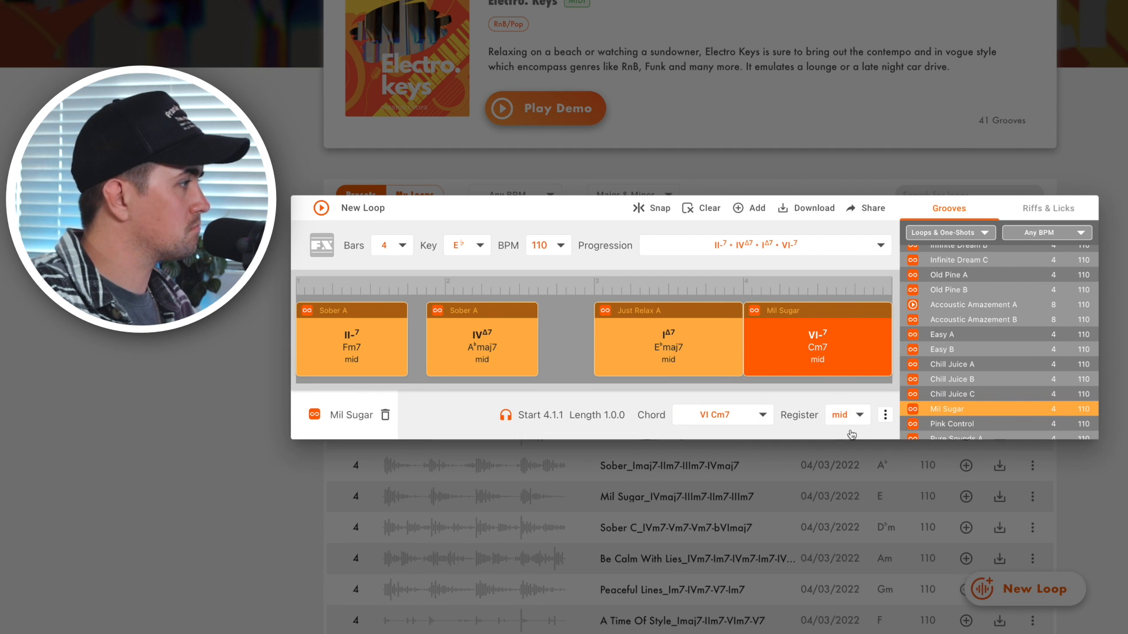
Step: Apply a Cloud Reverb effect, play the loop back and add it to My Loops
left_click(322, 245)
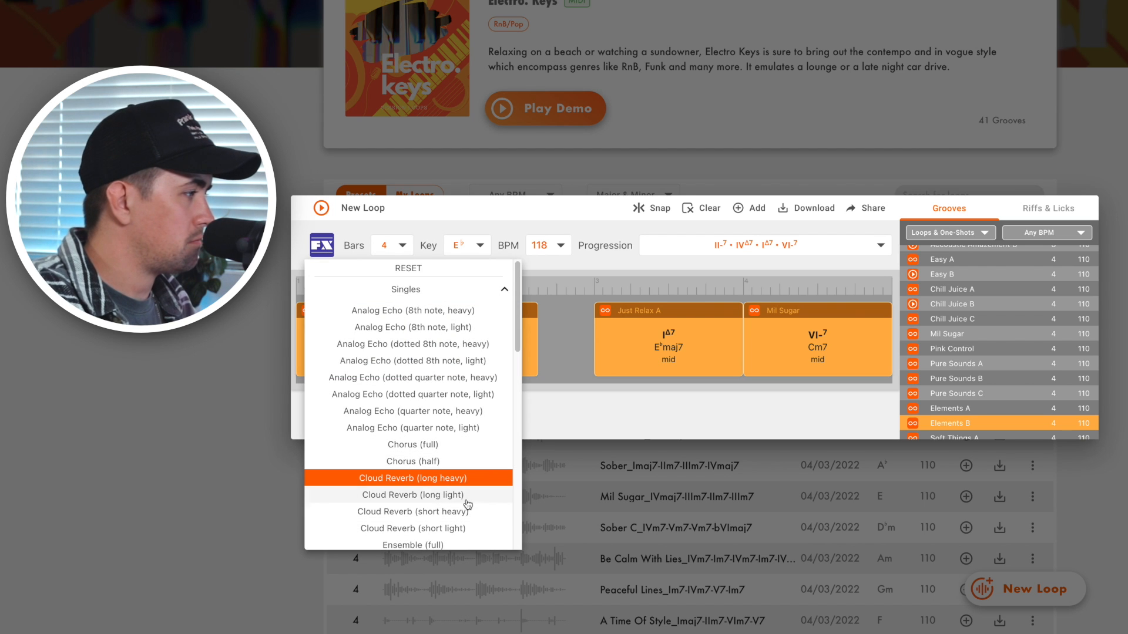
left_click(502, 492)
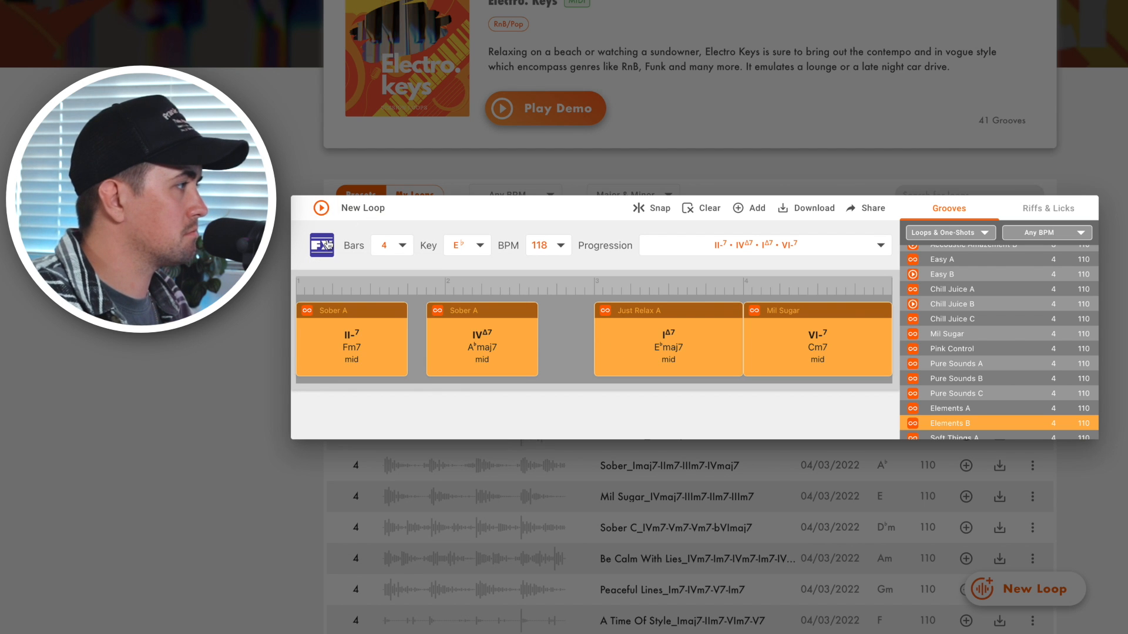
left_click(321, 209)
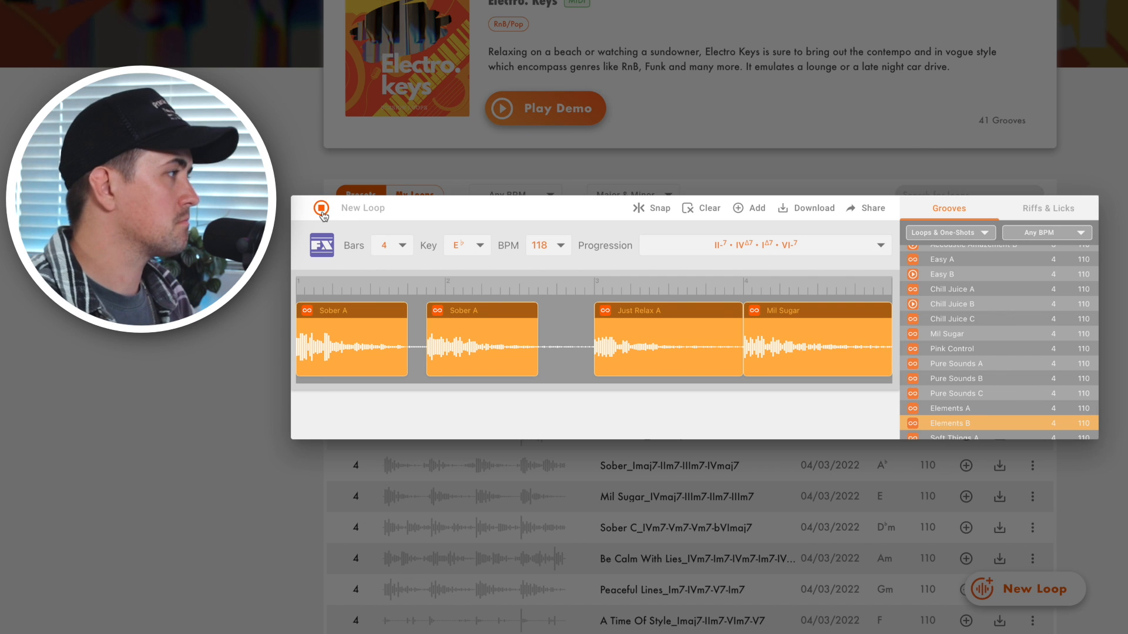
left_click(322, 210)
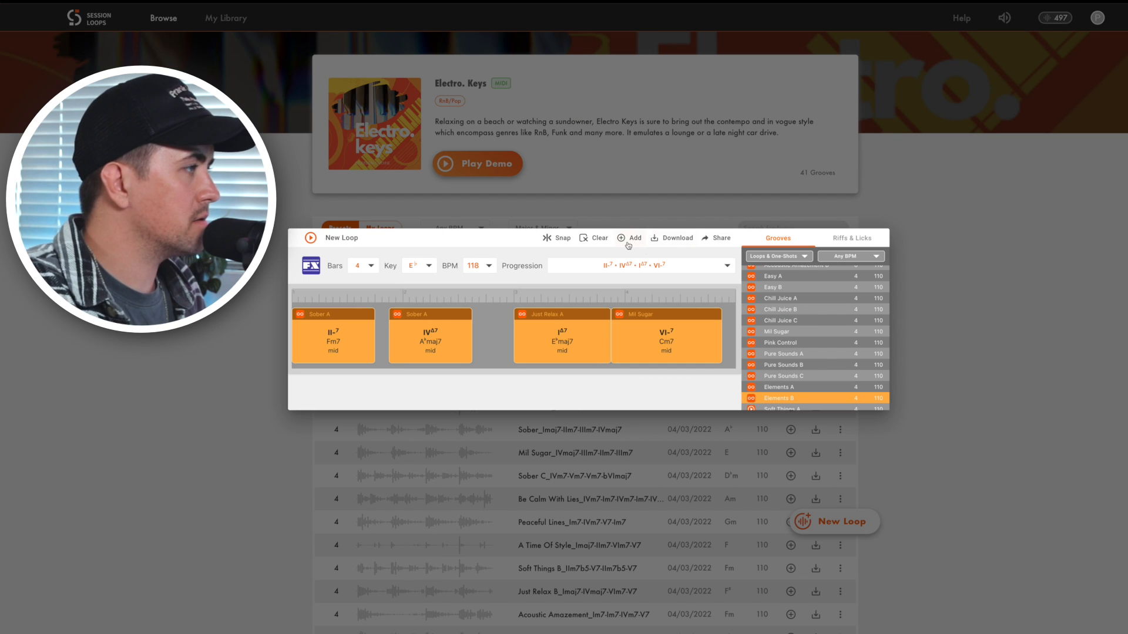
left_click(628, 239)
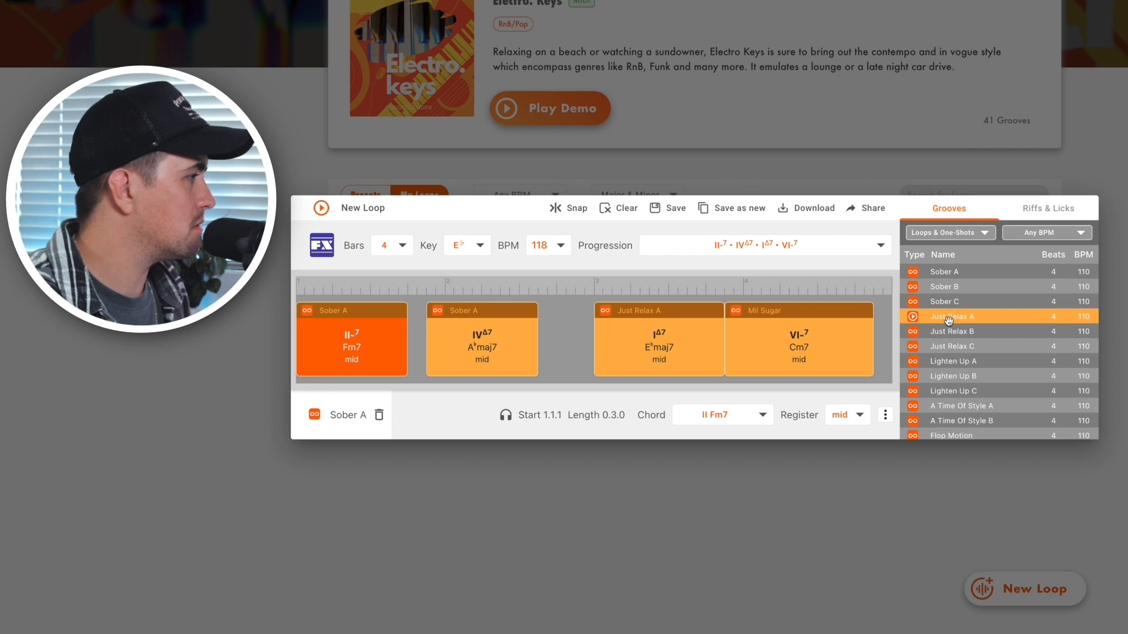
Step: Replace the first Sober A clip with the Just Relax A groove and set its register to high
left_click_drag(948, 320, 333, 357)
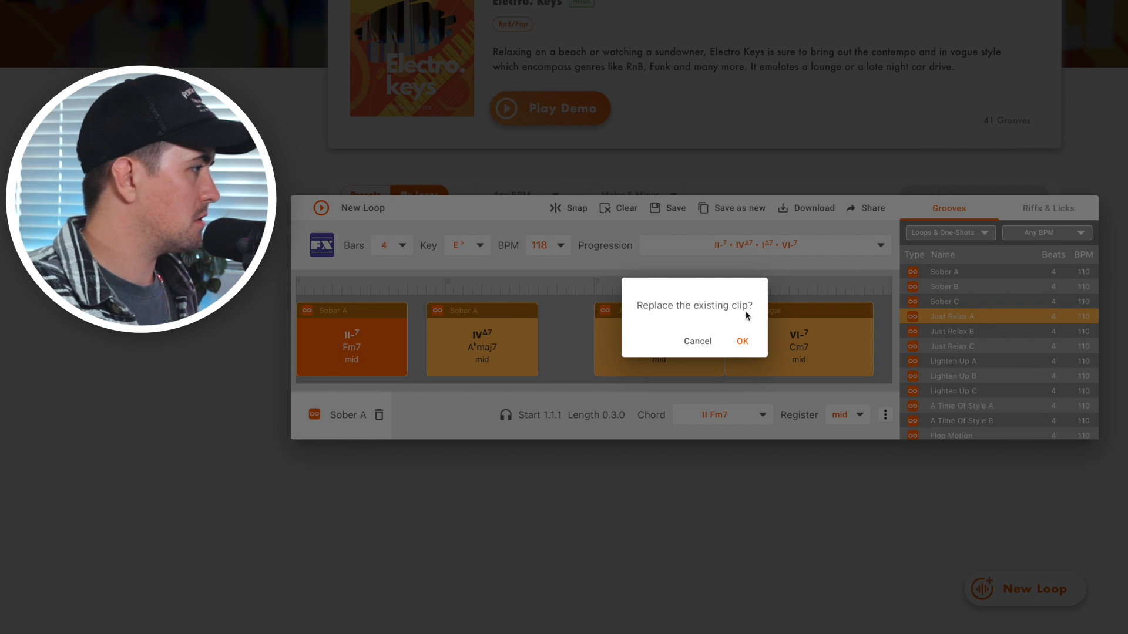
left_click(754, 341)
left_click(846, 415)
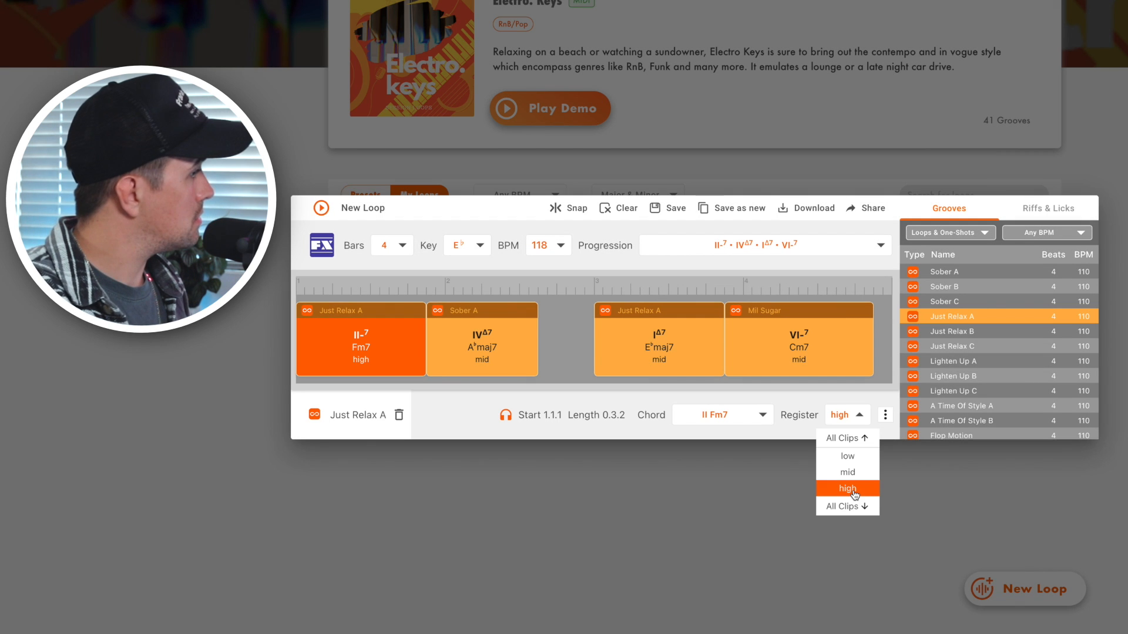
Step: Audition Infinite Dream A and replace the Just Relax A clip at bar 3 with it
left_click(912, 418)
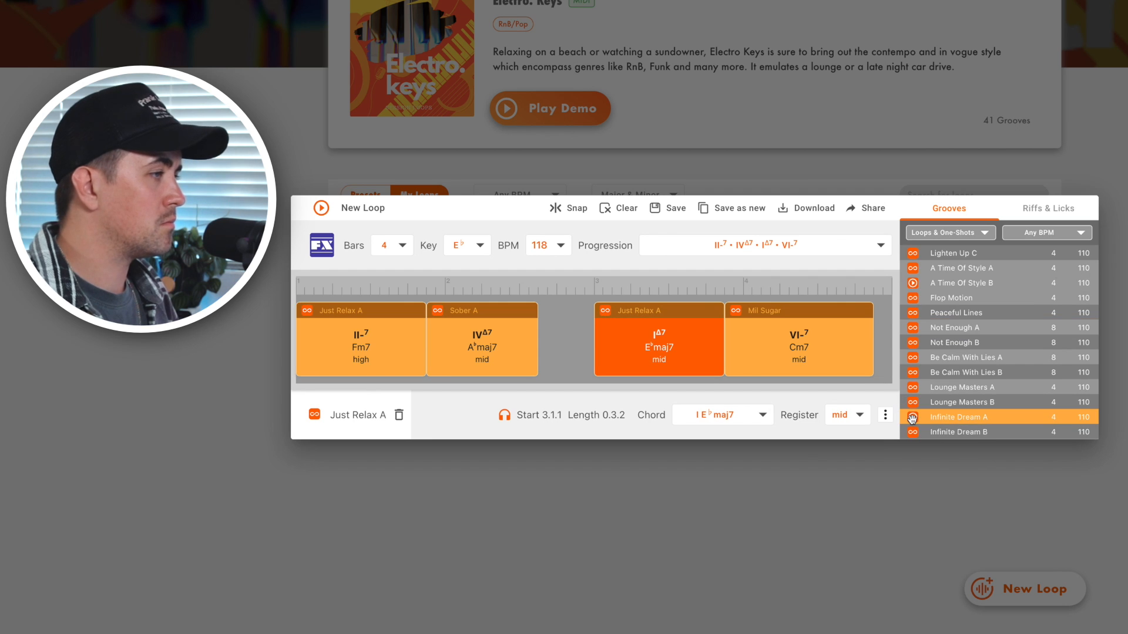
scroll(913, 418, "down", 1)
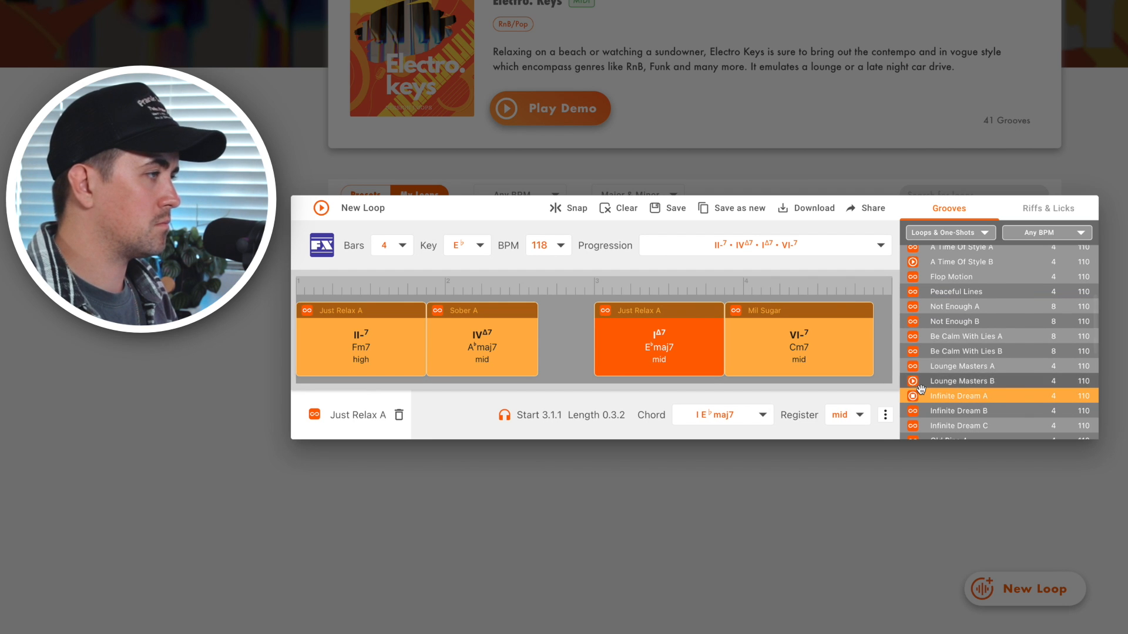
left_click_drag(928, 400, 636, 344)
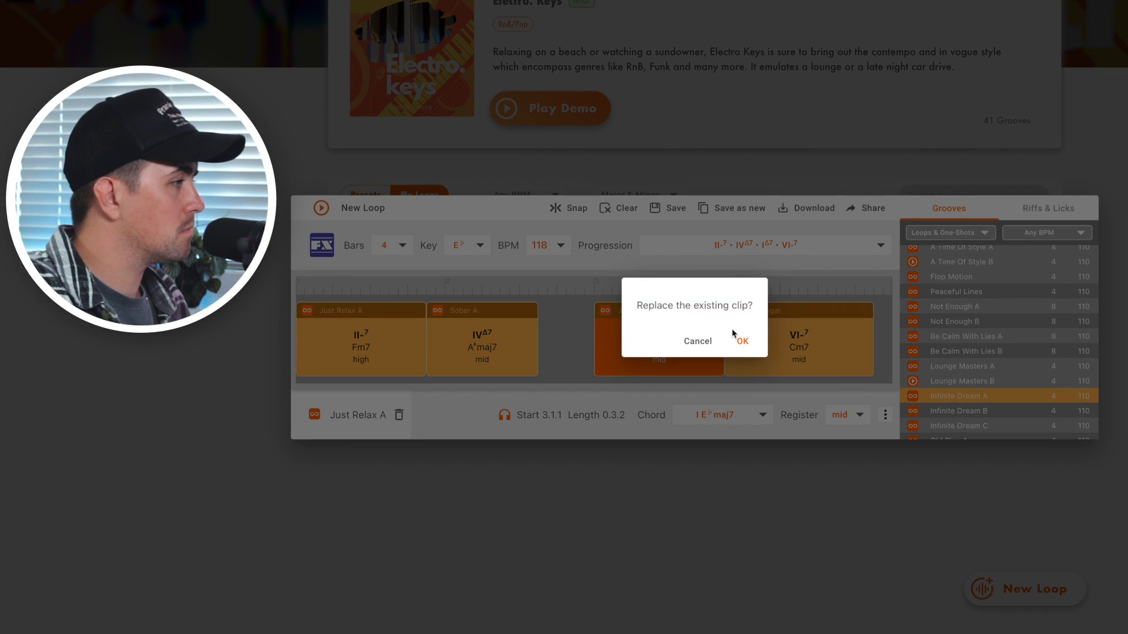
left_click(744, 341)
Step: Replace the Mil Sugar clip at the end of the loop with the Old Pine A groove
left_click(811, 346)
scroll(927, 355, "down", 3)
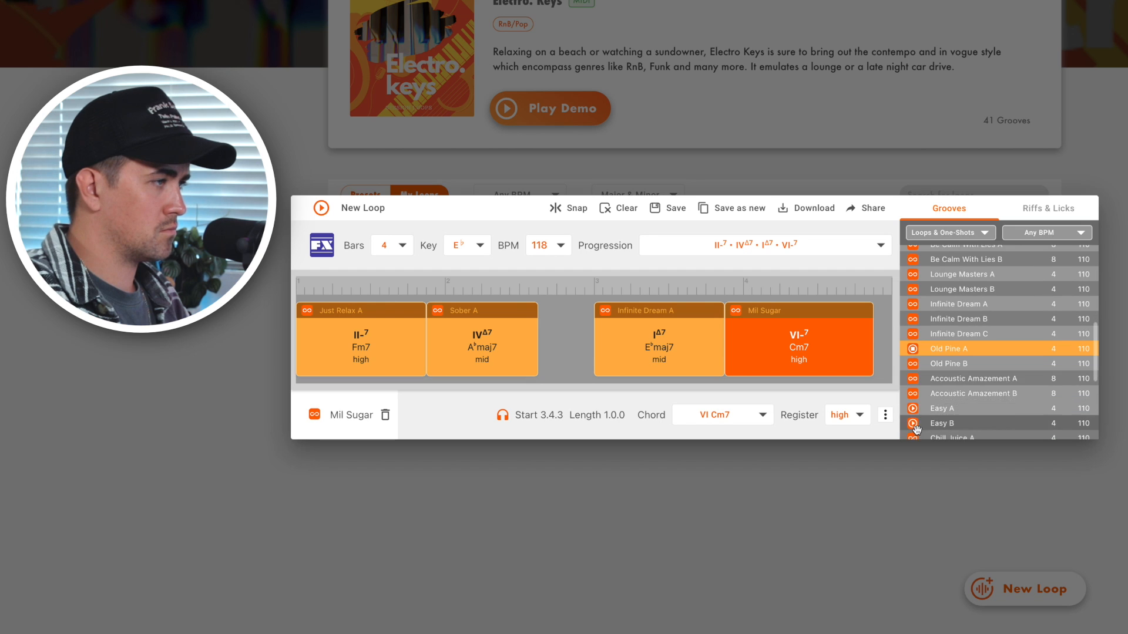
left_click_drag(947, 355, 802, 342)
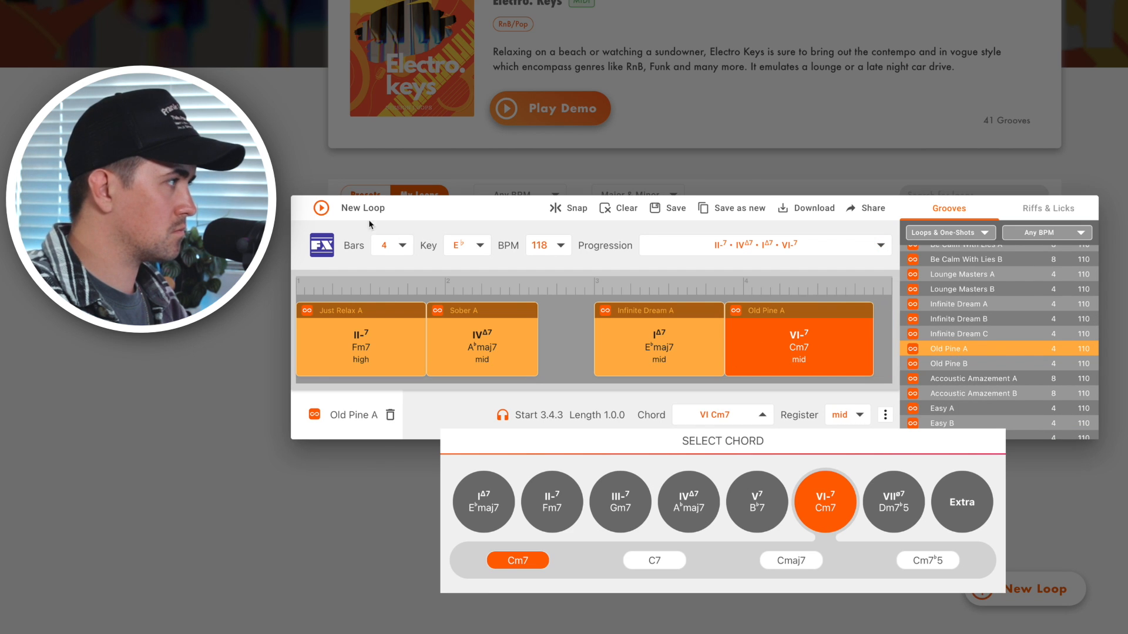
Step: Play the edited loop, save it as a new loop and reopen it from My Loops
left_click(327, 212)
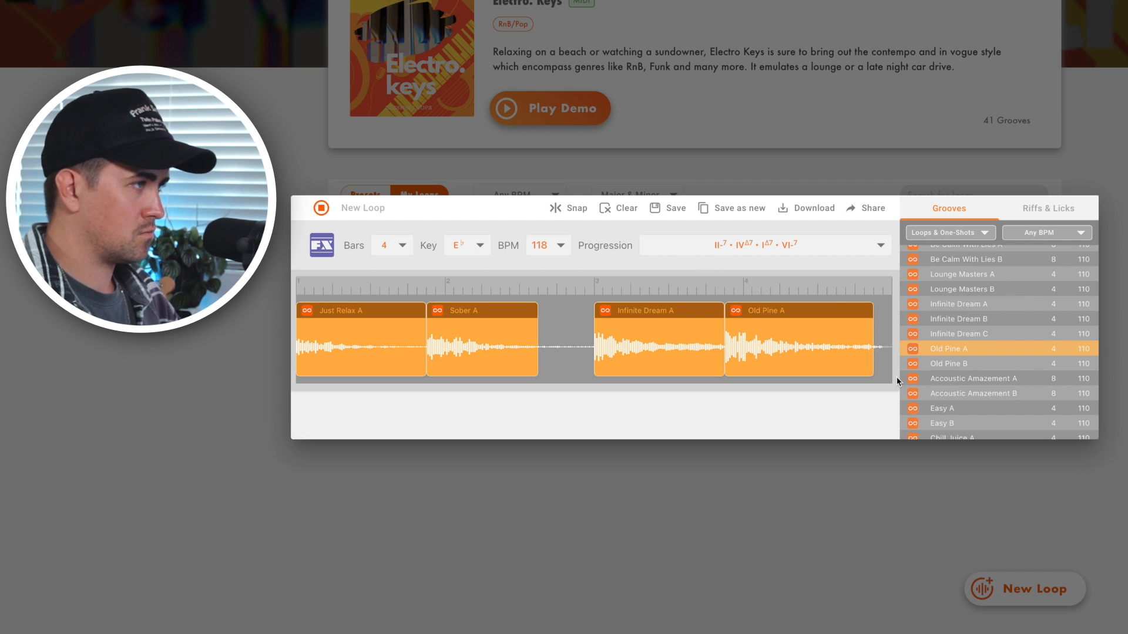
left_click(728, 210)
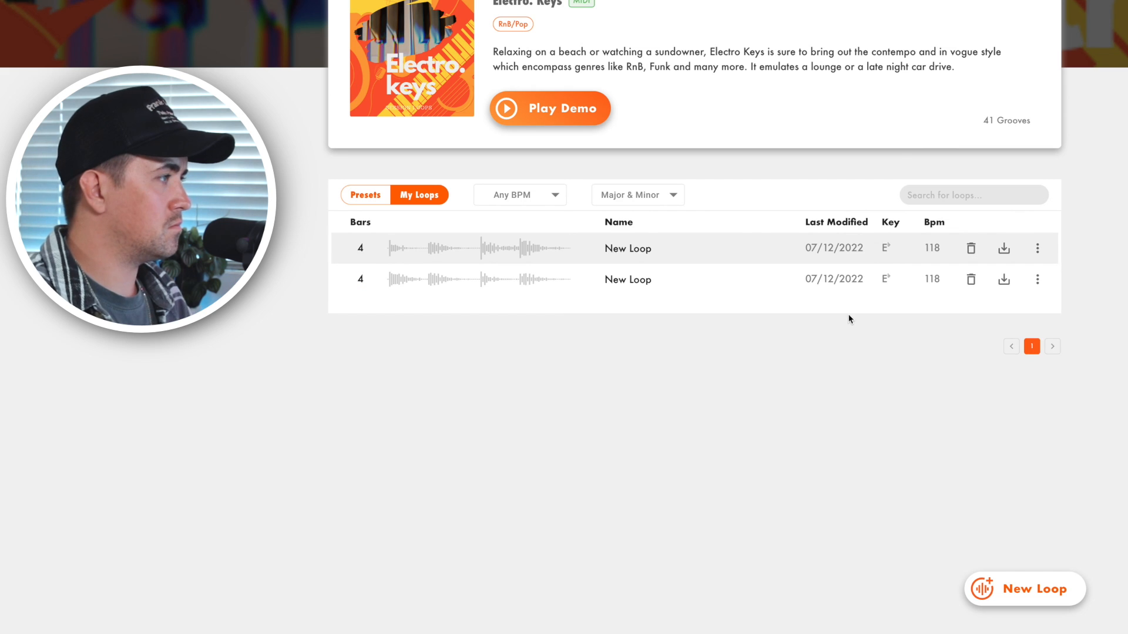
left_click(486, 254)
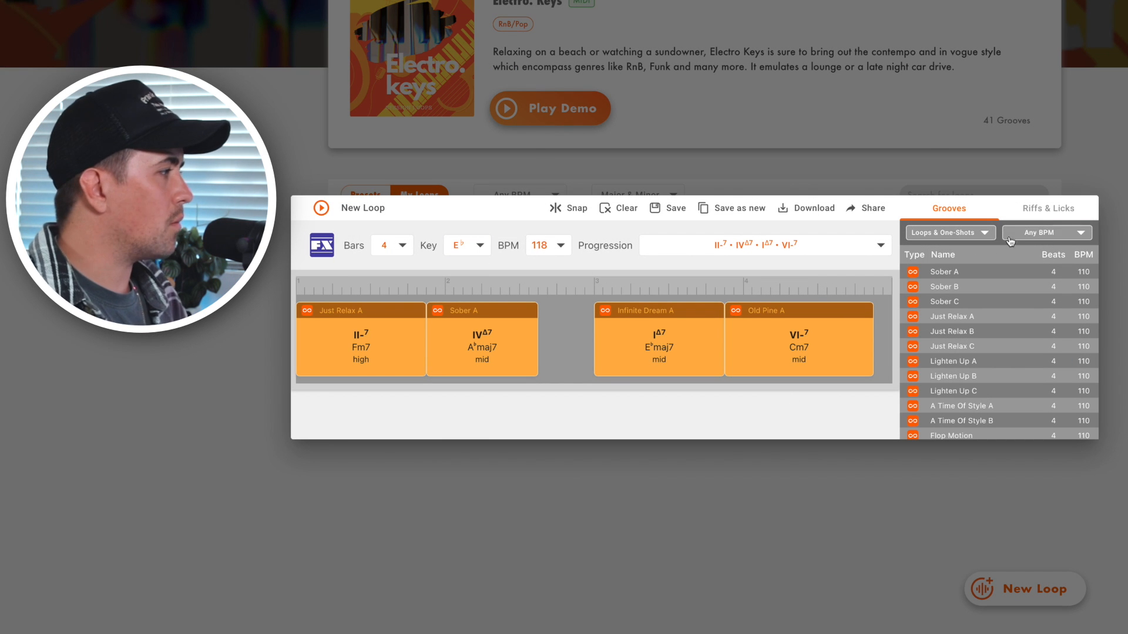
Step: Move Sober A to the start of bar 2 and replace the clip in bar 1 with Pink Control filling the whole bar
left_click(310, 351)
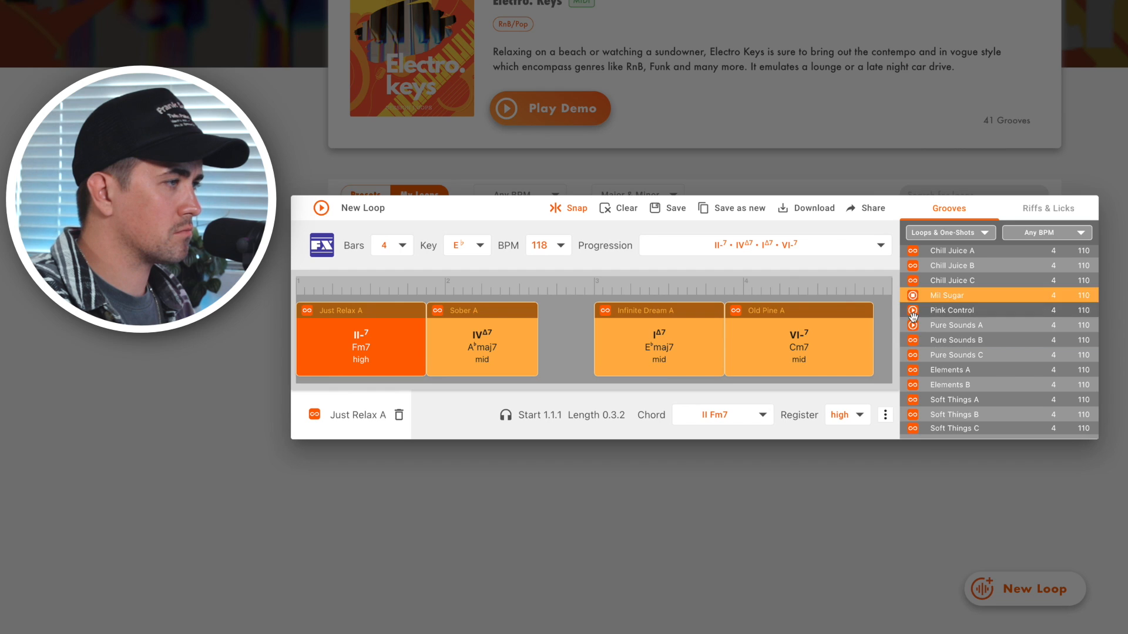
left_click_drag(310, 352, 310, 352)
left_click_drag(481, 339, 500, 340)
left_click_drag(424, 352, 445, 353)
left_click(310, 347)
Step: Set both parts of the Pink Control clip in bar 1 to IV A♭maj7 in the high register and play the loop
left_click(722, 414)
left_click(688, 502)
left_click(847, 415)
left_click(846, 488)
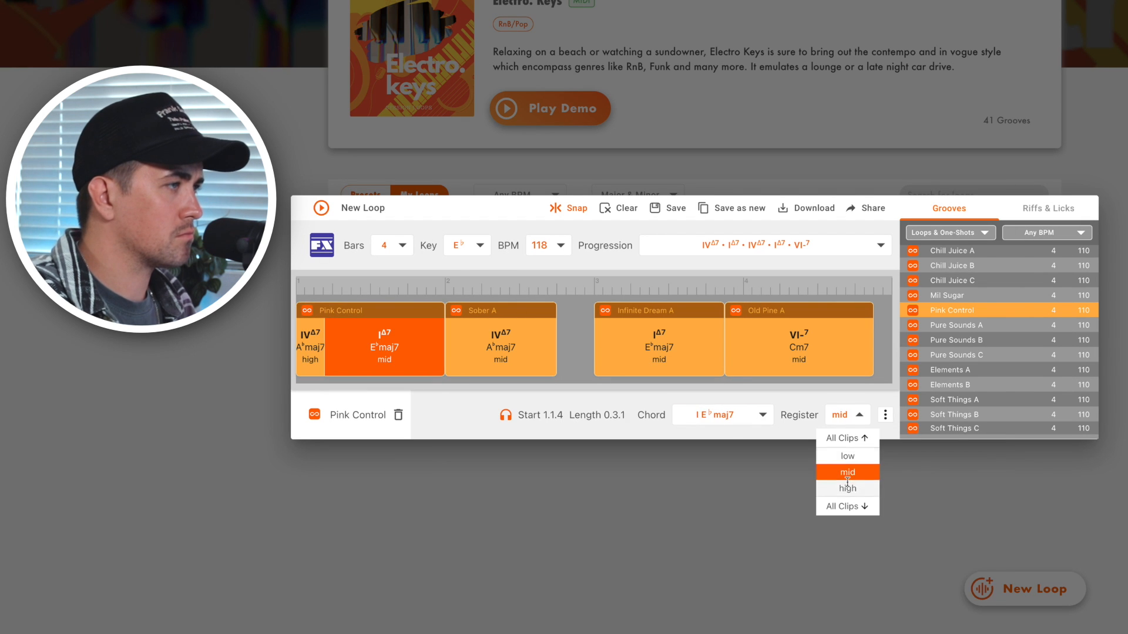
left_click(322, 208)
left_click(321, 208)
left_click(321, 208)
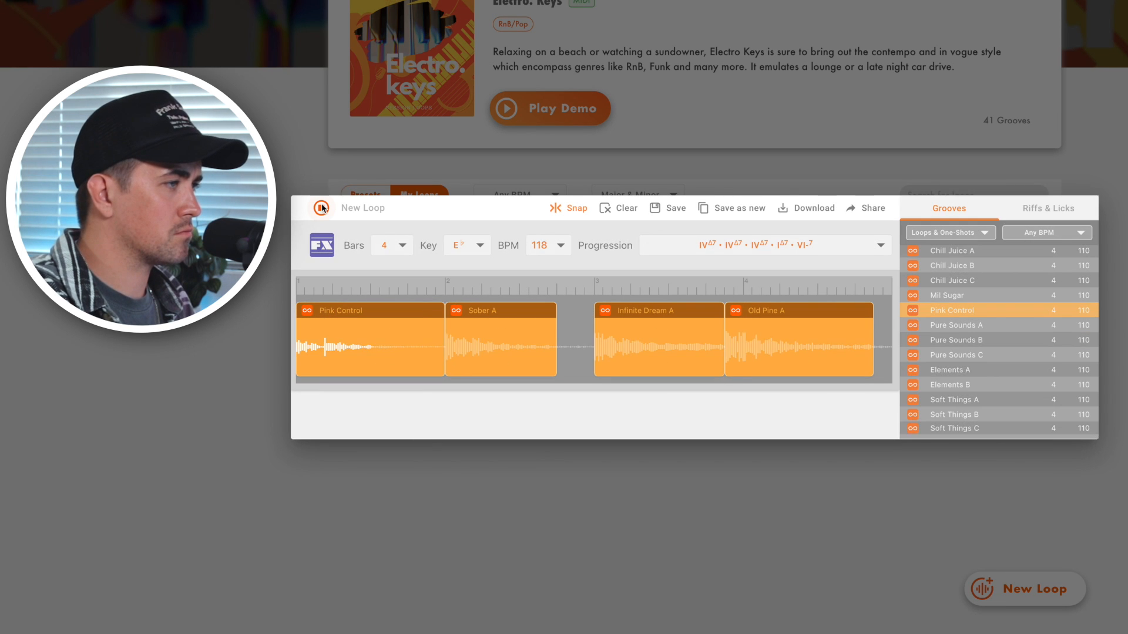
left_click(321, 208)
Step: Try other chords on the Sober A clip, set it to II Fm7 and extend the clip to fill bar 2
left_click(501, 347)
left_click(723, 414)
left_click(621, 496)
left_click(928, 561)
left_click(792, 561)
left_click(552, 502)
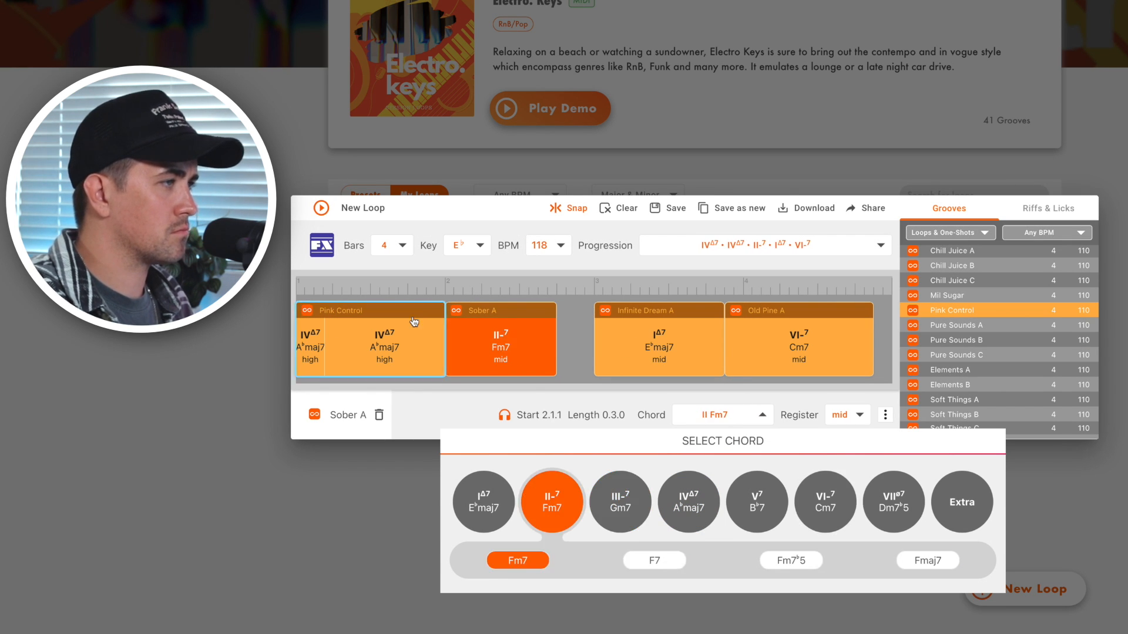
left_click(322, 208)
left_click_drag(556, 340, 593, 339)
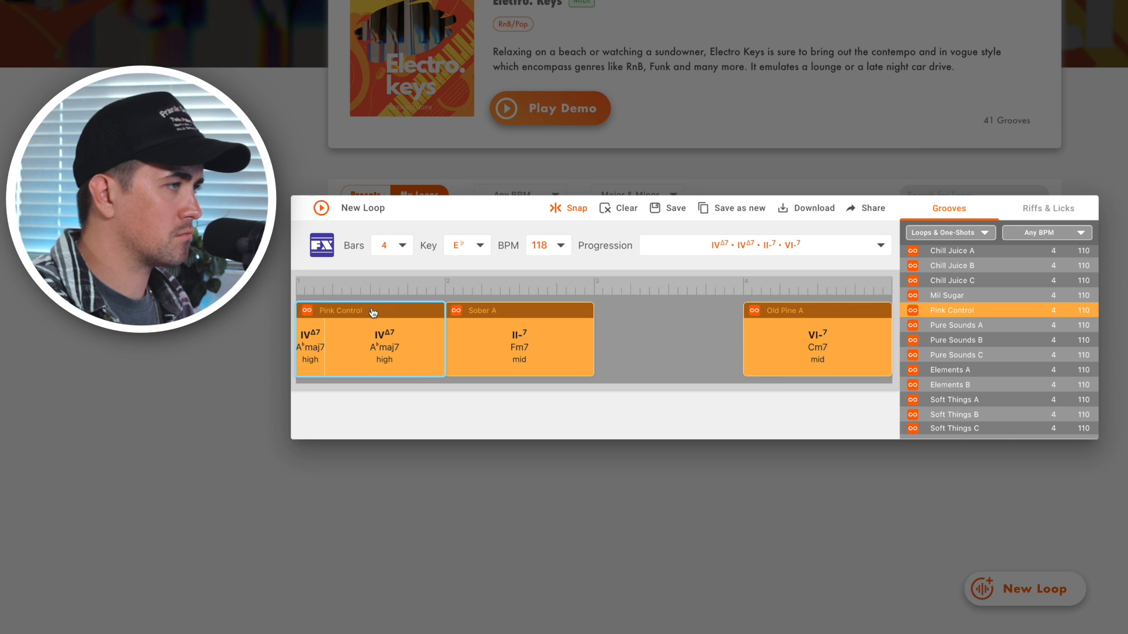
Step: Place a second Pink Control clip in bar 3, set both its chords to I E♭maj7 and play the loop
left_click_drag(952, 311, 634, 339)
left_click(763, 415)
left_click(483, 501)
left_click(683, 347)
left_click(484, 501)
left_click(810, 341)
left_click(321, 209)
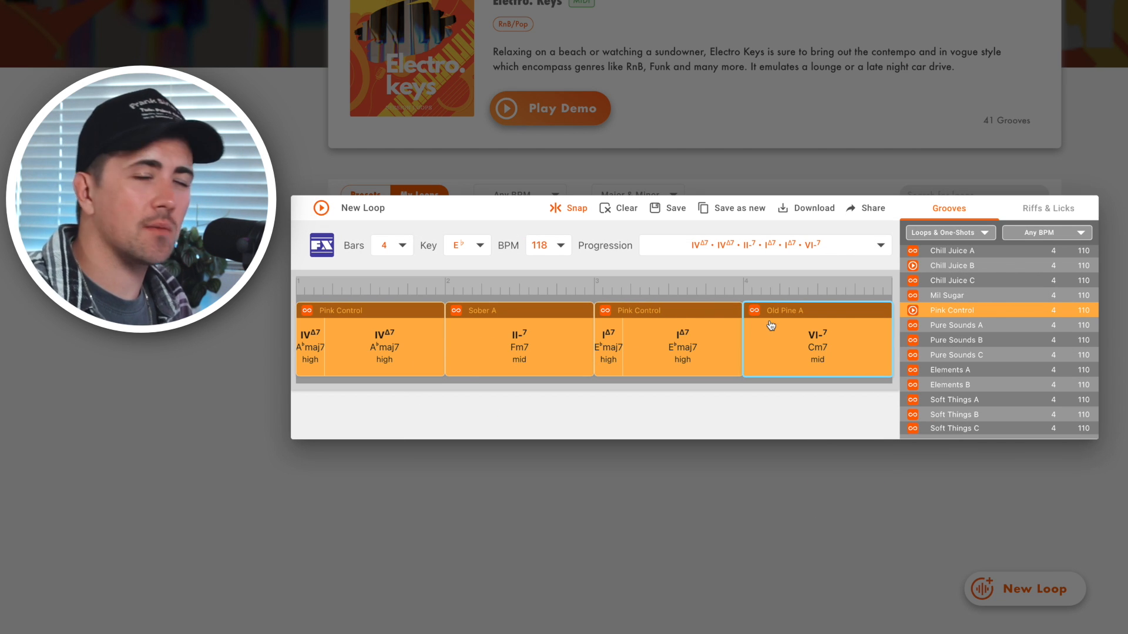
Step: Apply the recommended progression A♭maj7, E♭maj7, G7, Cm7, Fm7, Gm7 to the loop
left_click(851, 253)
scroll(415, 288, "down", 12)
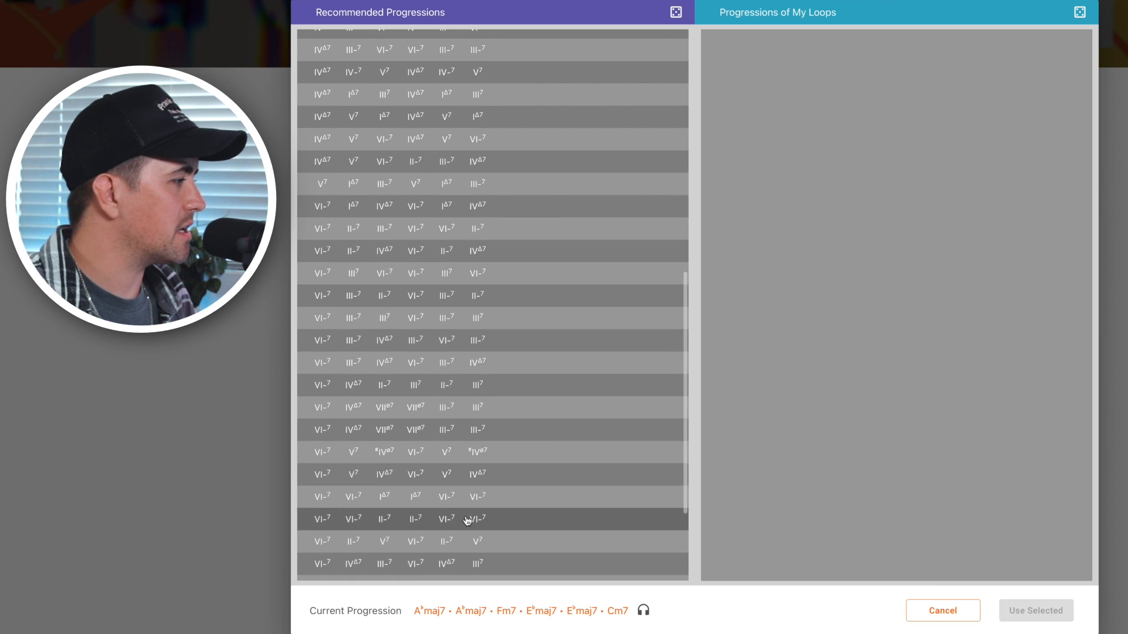
scroll(354, 460, "up", 6)
left_click(364, 374)
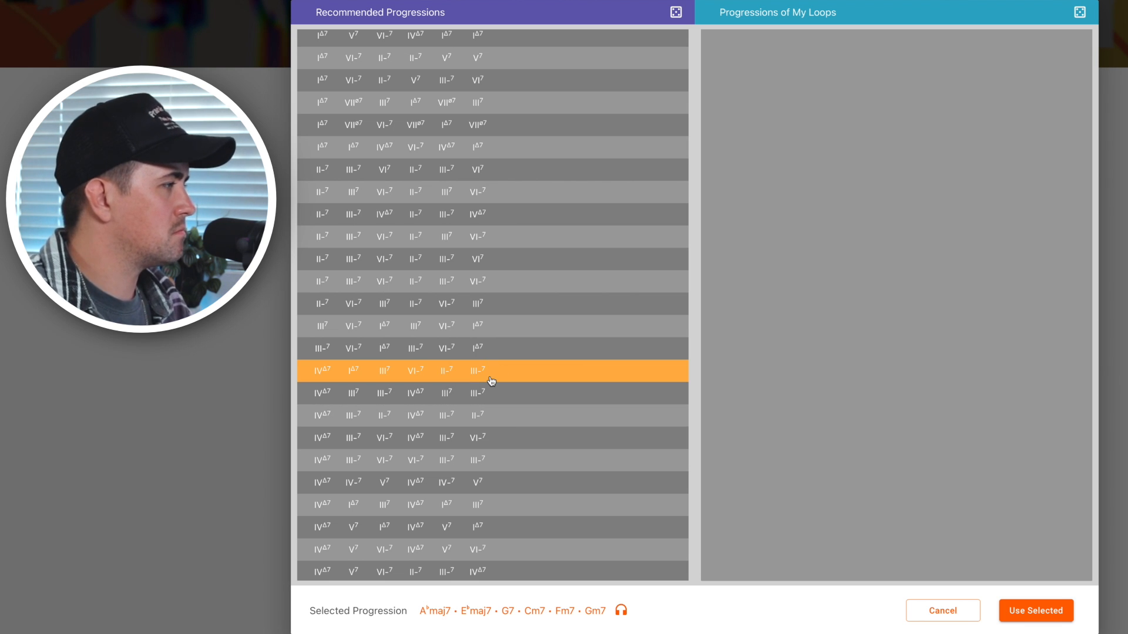
left_click(1035, 611)
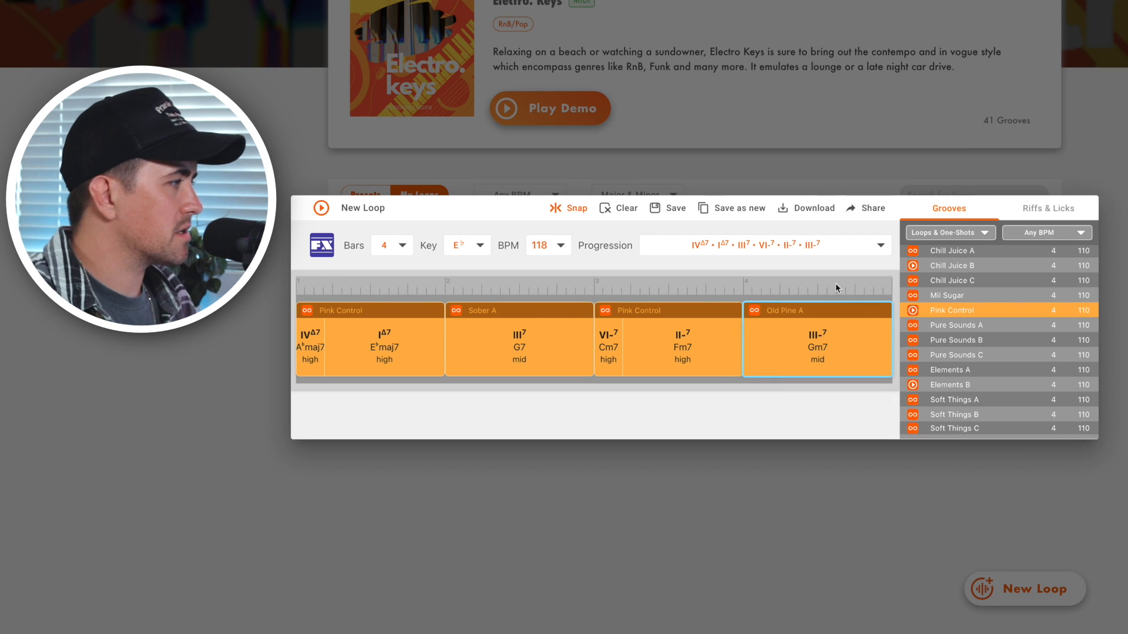
Step: Set the chord of the second part of the Pink Control clip in bar 1 to IV A♭maj7
left_click(370, 350)
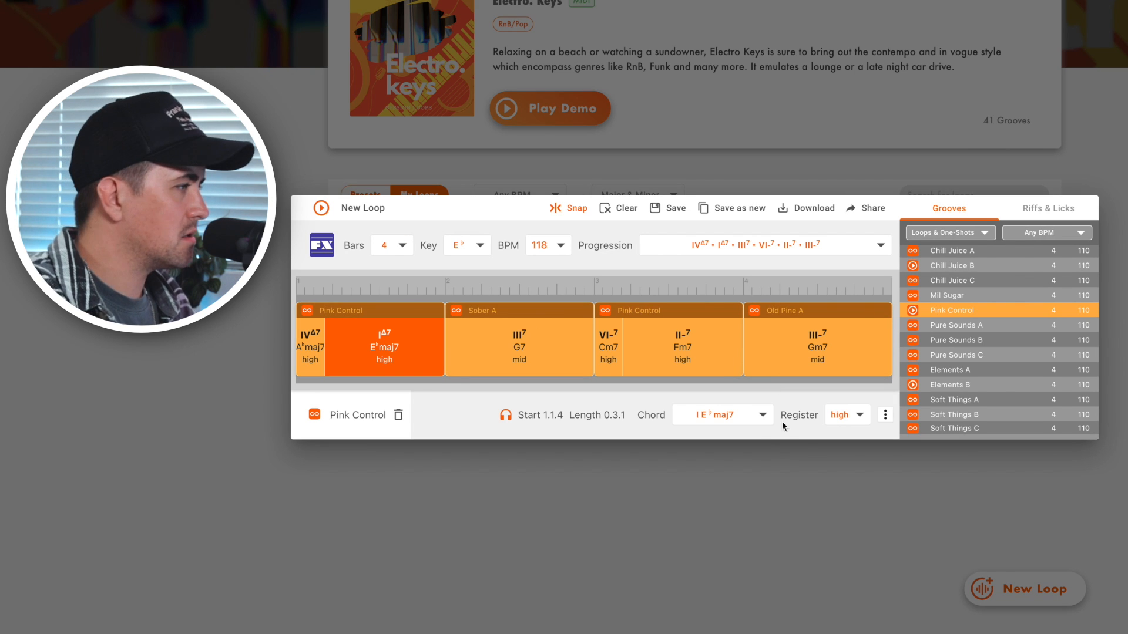
left_click(734, 426)
left_click(688, 502)
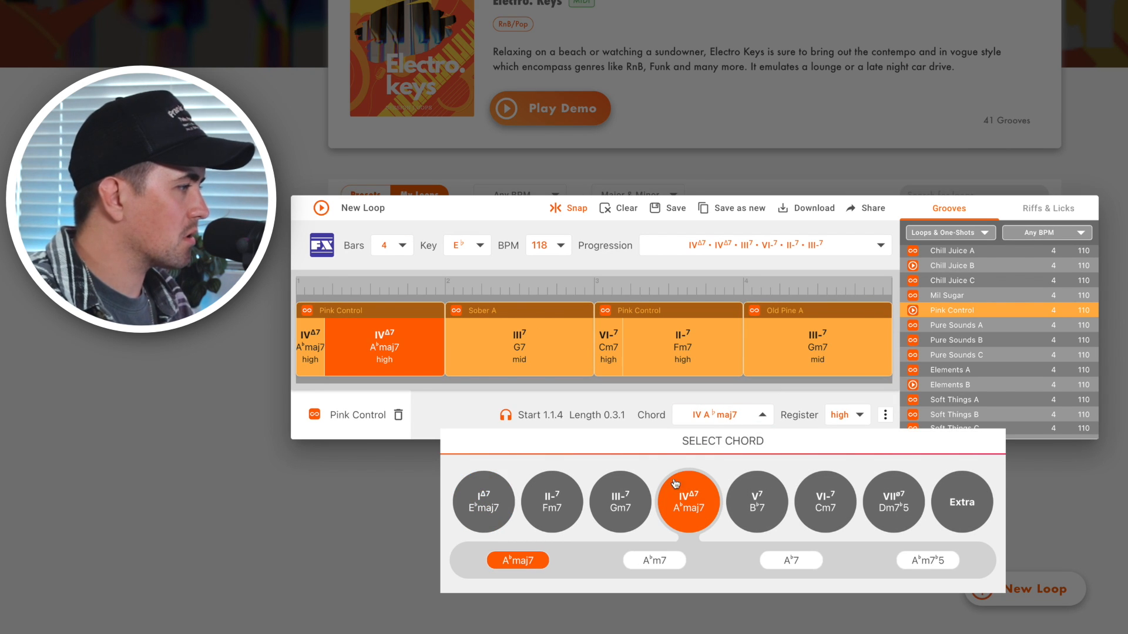
Step: Play the loop, then set the chord of the second part of the Pink Control clip in bar 3 to VI Cm7
left_click(320, 209)
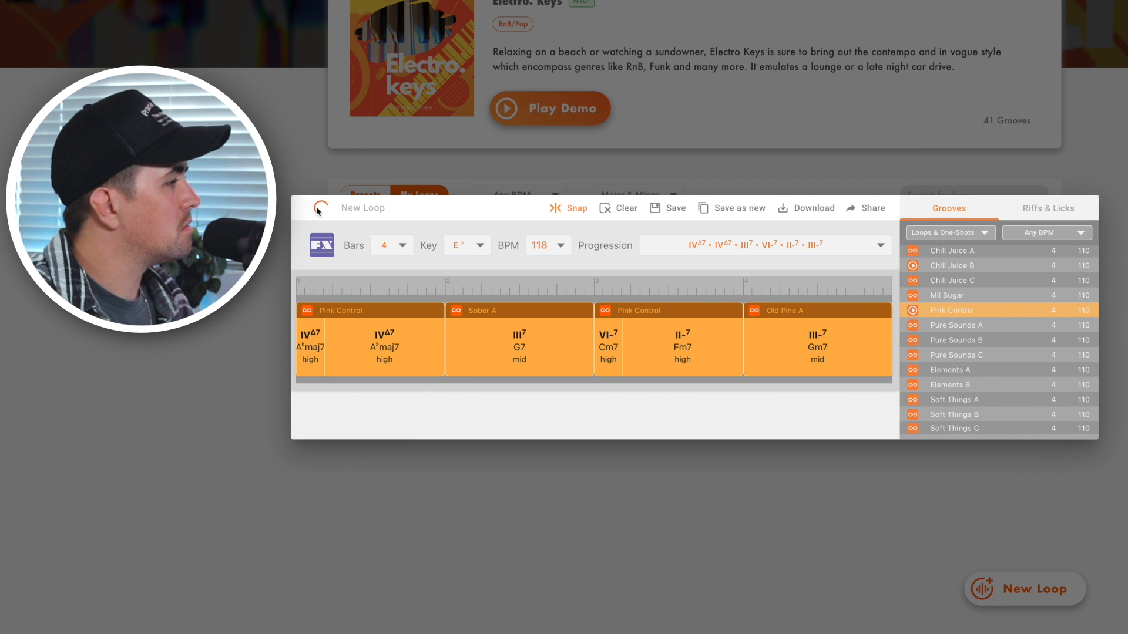
left_click(319, 210)
left_click(683, 346)
left_click(711, 412)
left_click(826, 504)
Step: Shorten the Old Pine A clip in bar 4 to half a bar and place a Sober A clip in the freed half
left_click(834, 329)
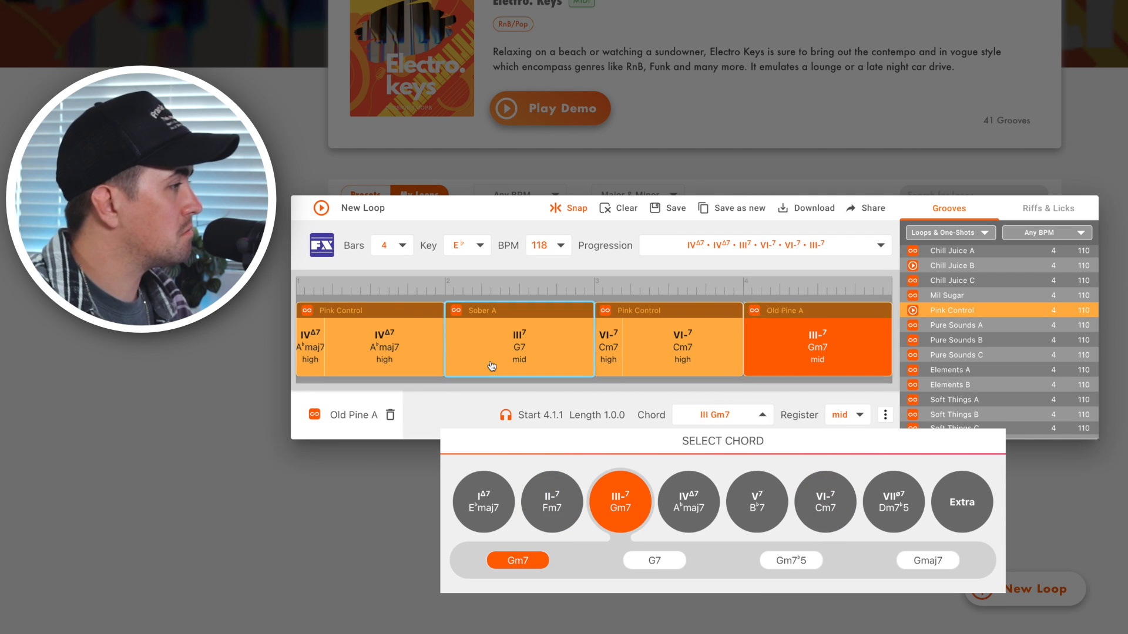
left_click(322, 210)
left_click(836, 362)
left_click_drag(890, 364, 838, 367)
scroll(944, 303, "up", 5)
left_click_drag(944, 271, 858, 348)
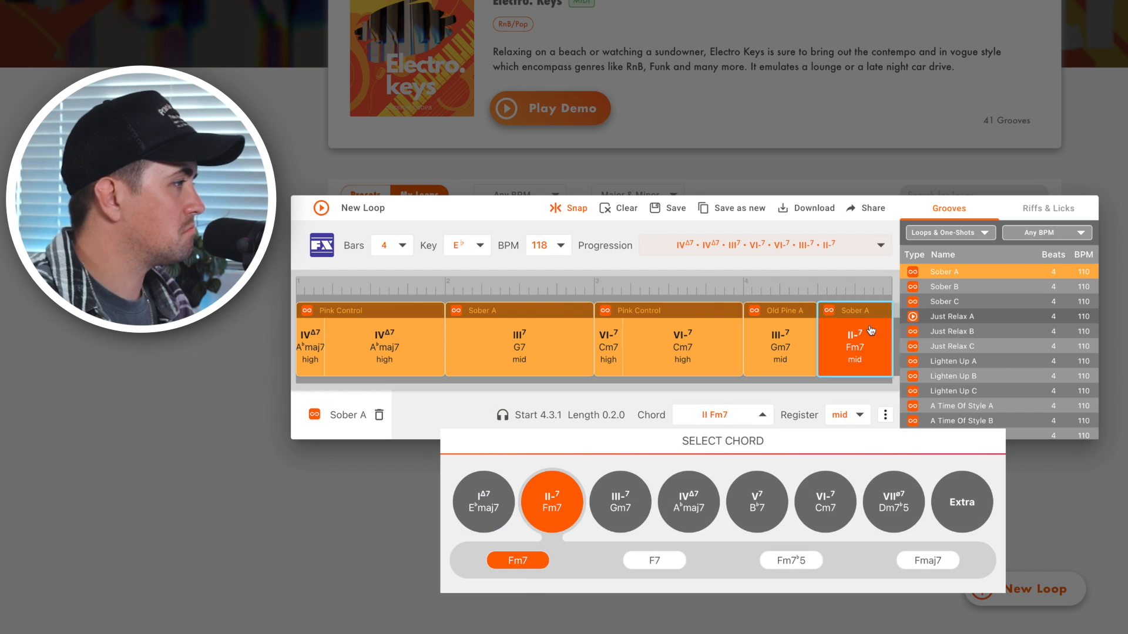
Step: Play the loop and check the options of both parts of the Pink Control clip in bar 1
left_click(322, 210)
left_click(322, 210)
left_click(310, 348)
left_click(885, 415)
left_click(384, 348)
left_click(884, 414)
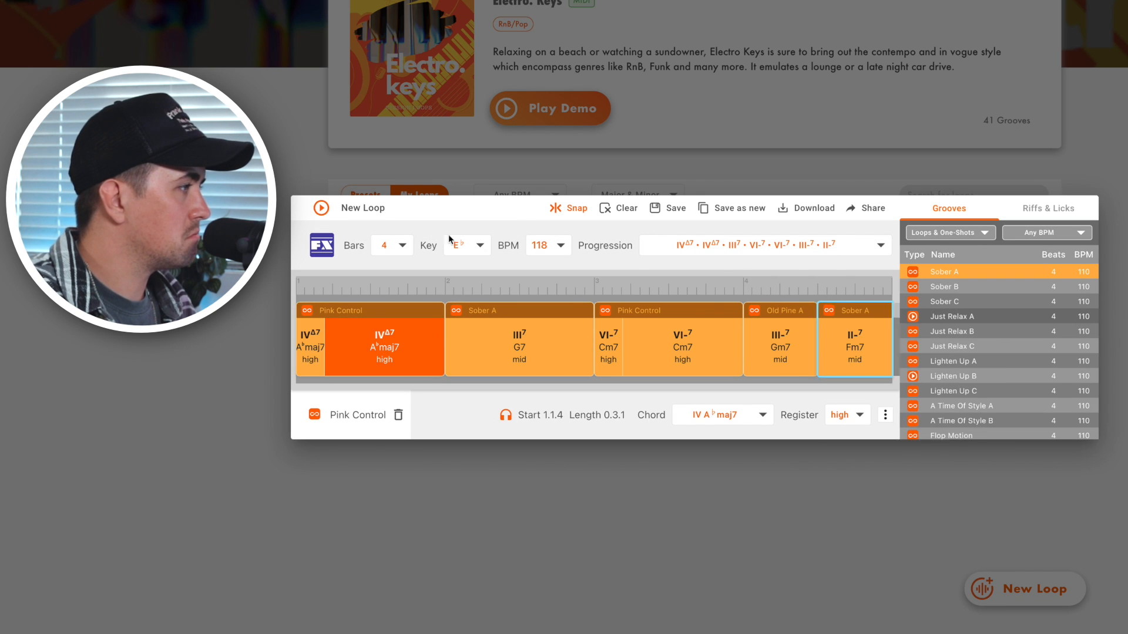
left_click(322, 210)
left_click(322, 210)
Step: Try other chords on the Old Pine A clip in bar 4, set it to III Gm7♭5 and play the loop
left_click(780, 347)
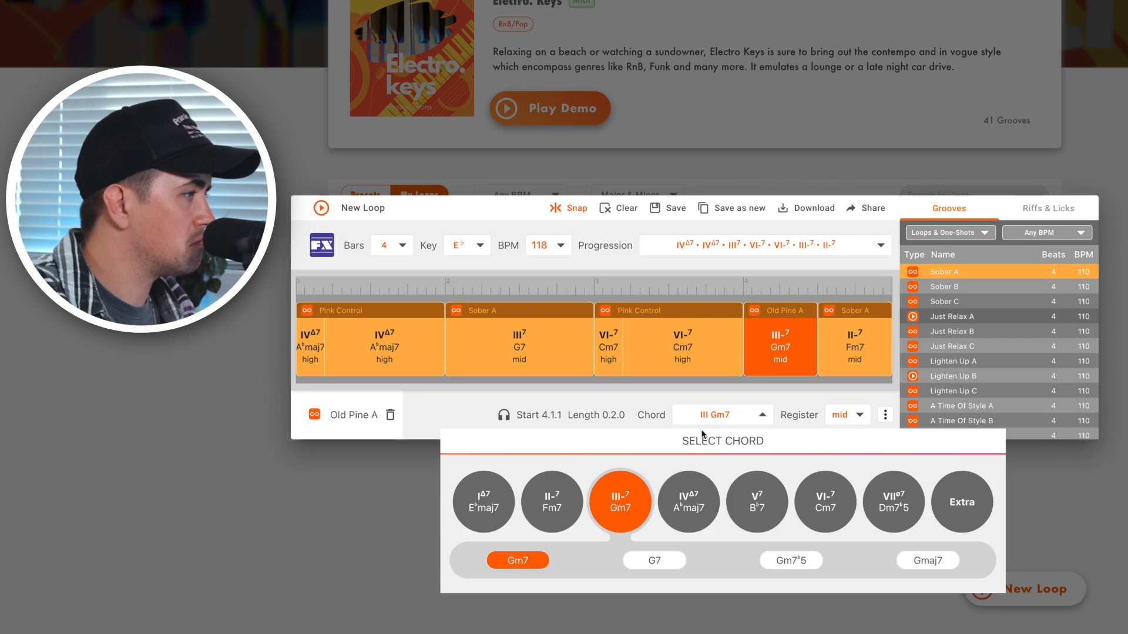
left_click(886, 496)
left_click(723, 502)
left_click(832, 502)
left_click(505, 502)
left_click(791, 560)
left_click(942, 502)
left_click(832, 502)
left_click(471, 442)
left_click(620, 502)
left_click(792, 561)
left_click(322, 208)
left_click(322, 209)
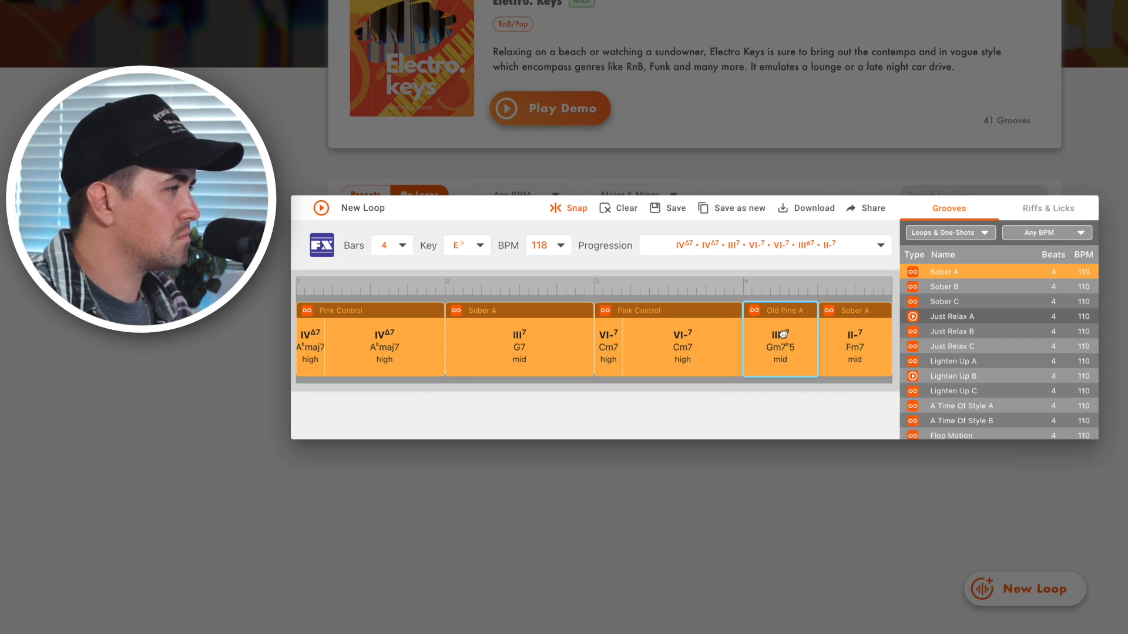
Step: Set the chord of the Old Pine A clip in bar 4 to II Fm7♭5
left_click(782, 334)
left_click(783, 364)
left_click(552, 504)
left_click(818, 561)
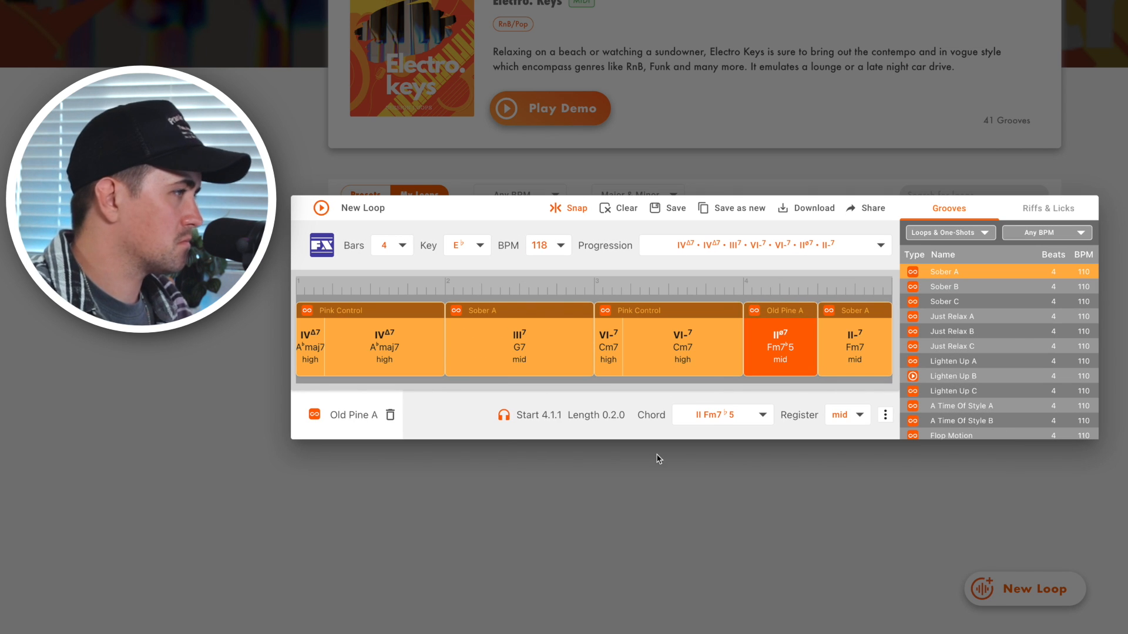
Step: Review the clips in bars 2 and 3 and play the loop
left_click(504, 345)
left_click(676, 347)
left_click(609, 347)
left_click(654, 353)
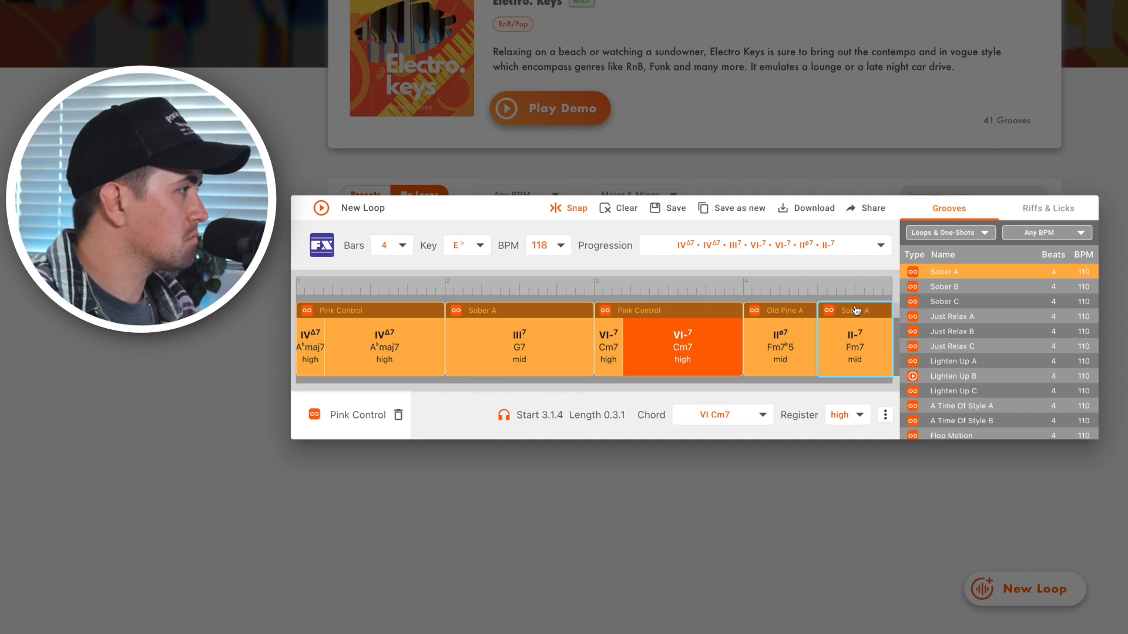
left_click(321, 211)
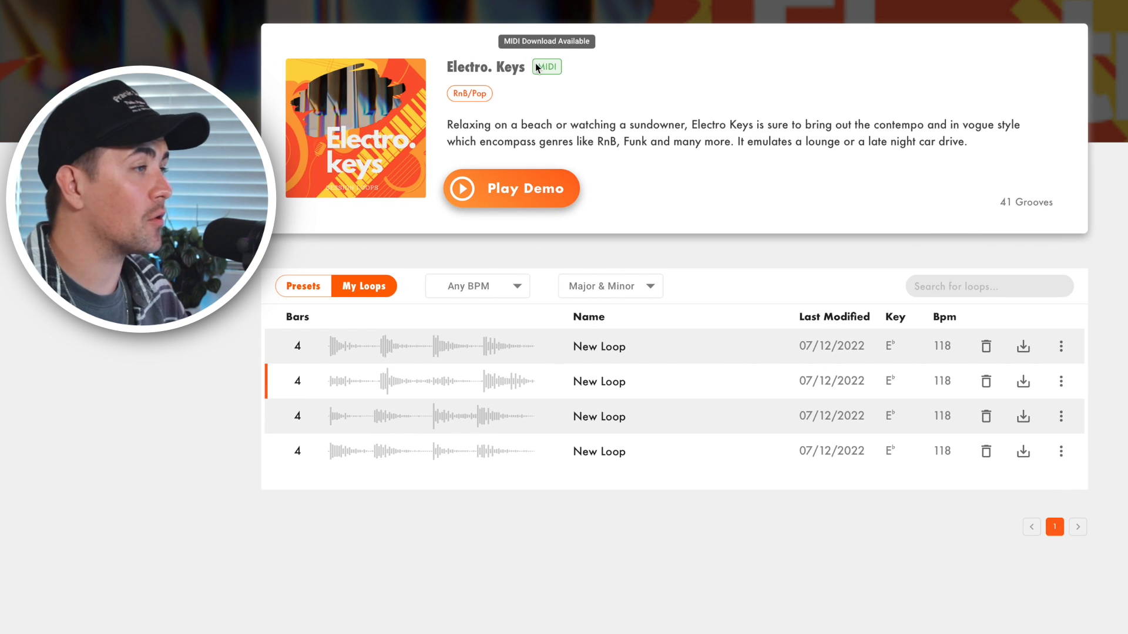
Step: Download the fourth and third loops listed in My Loops
left_click(1023, 451)
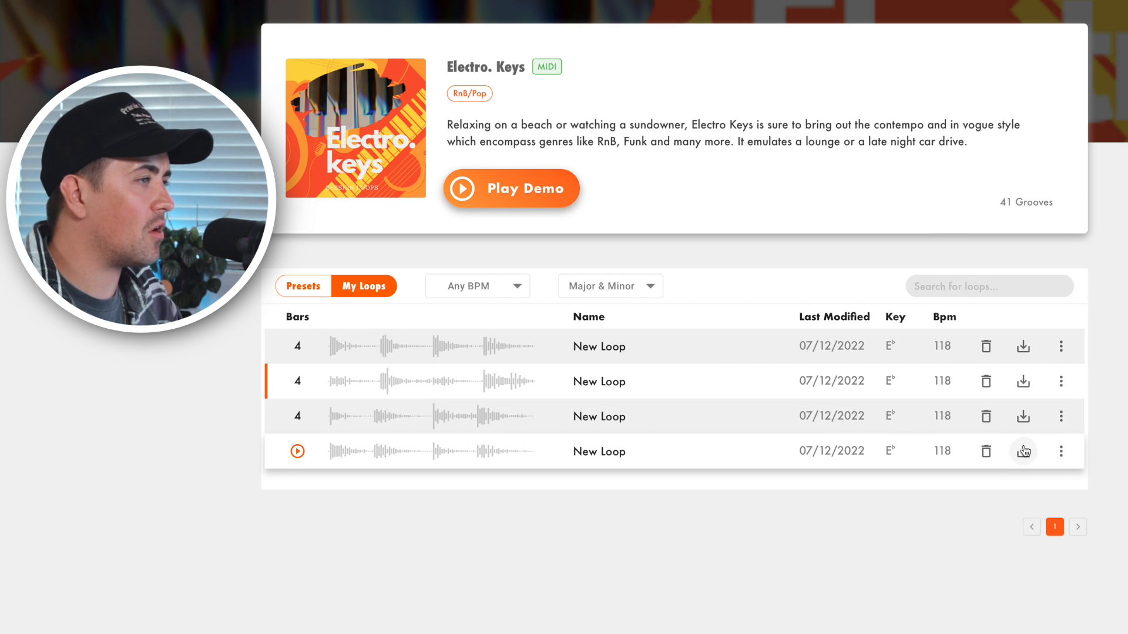
left_click(1023, 416)
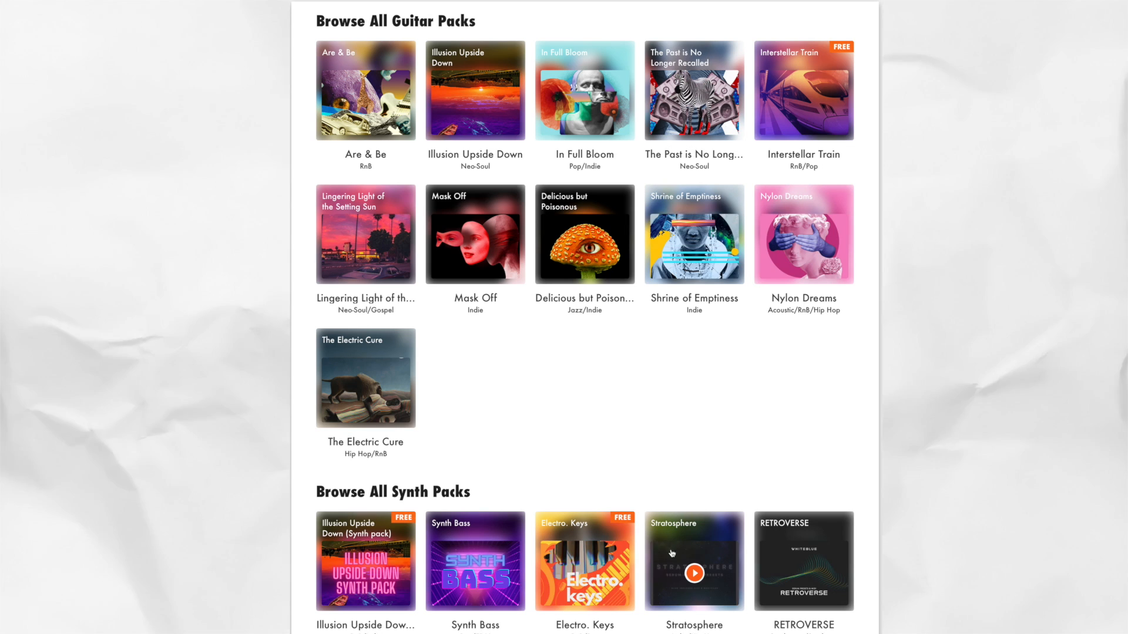
mouse_move(645, 569)
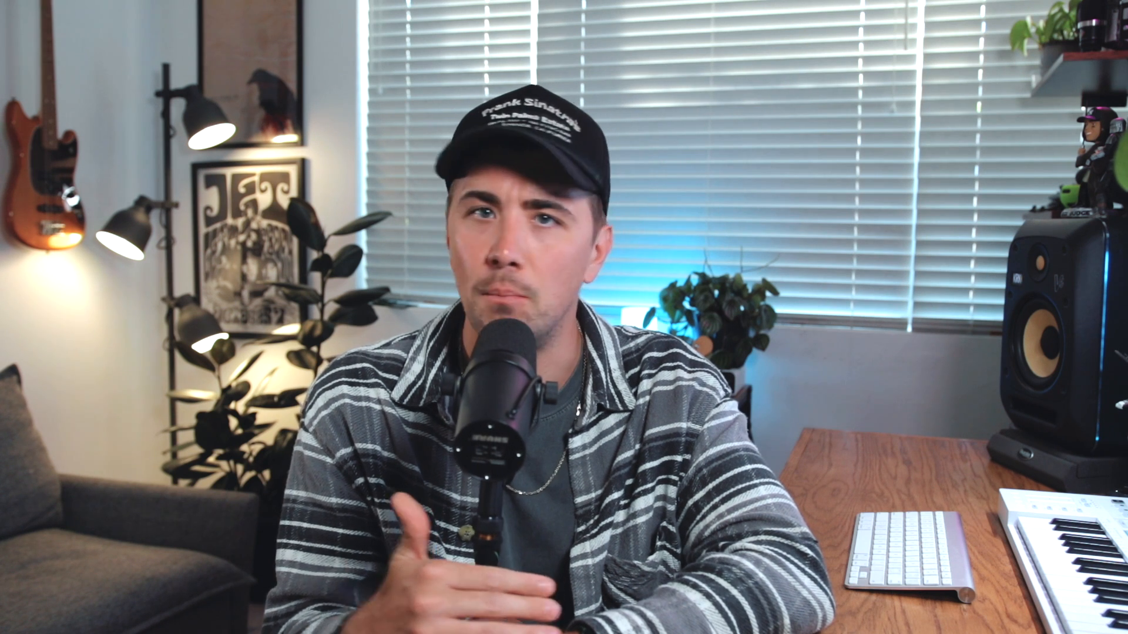